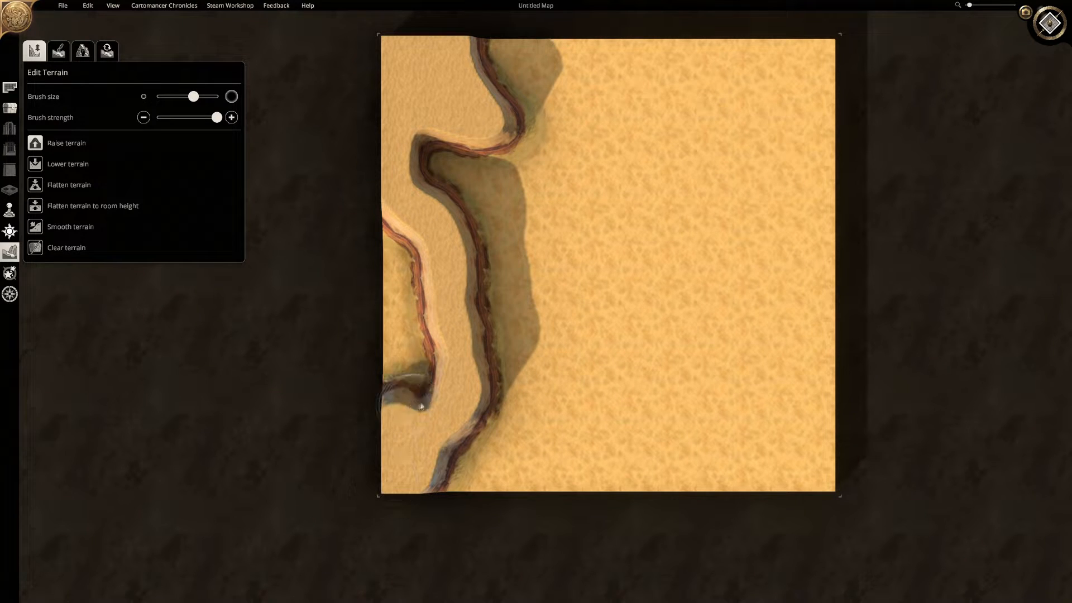
# Step: Raise the terrain over the rest of the left plateau and build a raised cliff plateau along the map's right side
pyautogui.moveTo(405, 367); pyautogui.dragTo(385, 379)
pyautogui.press('d')
pyautogui.moveTo(690, 60)
pyautogui.mouseDown()
pyautogui.moveTo(706, 313)
pyautogui.moveTo(691, 386)
pyautogui.moveTo(614, 414)
pyautogui.moveTo(673, 491)
pyautogui.moveTo(713, 402)
pyautogui.mouseUp()
pyautogui.moveTo(692, 502)
pyautogui.mouseDown()
pyautogui.moveTo(755, 420)
pyautogui.moveTo(764, 320)
pyautogui.mouseUp()
pyautogui.moveTo(746, 229); pyautogui.dragTo(764, 171)
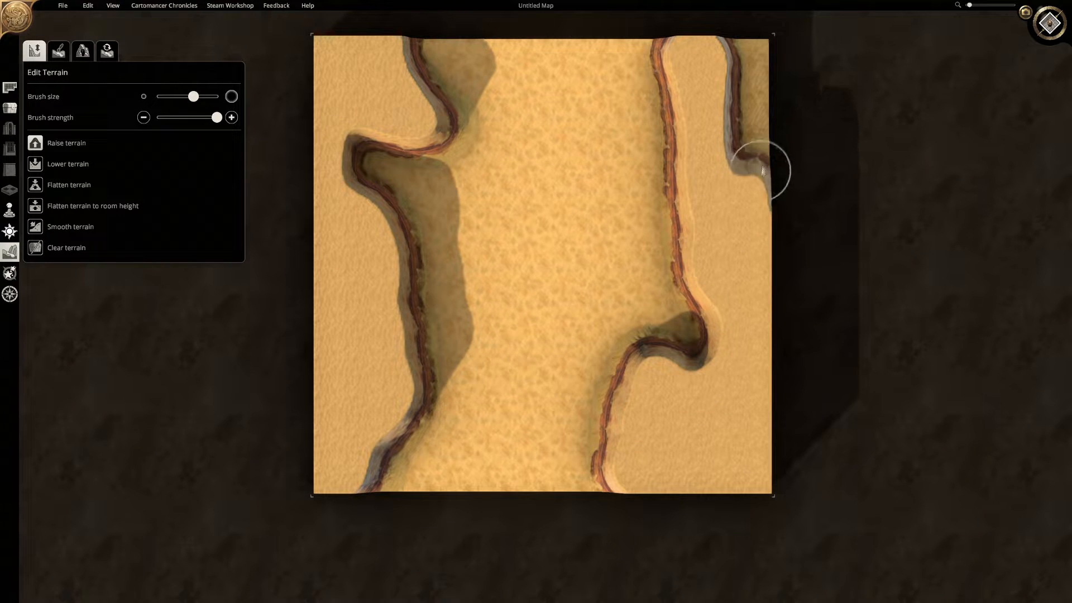
pyautogui.moveTo(751, 89); pyautogui.dragTo(751, 157)
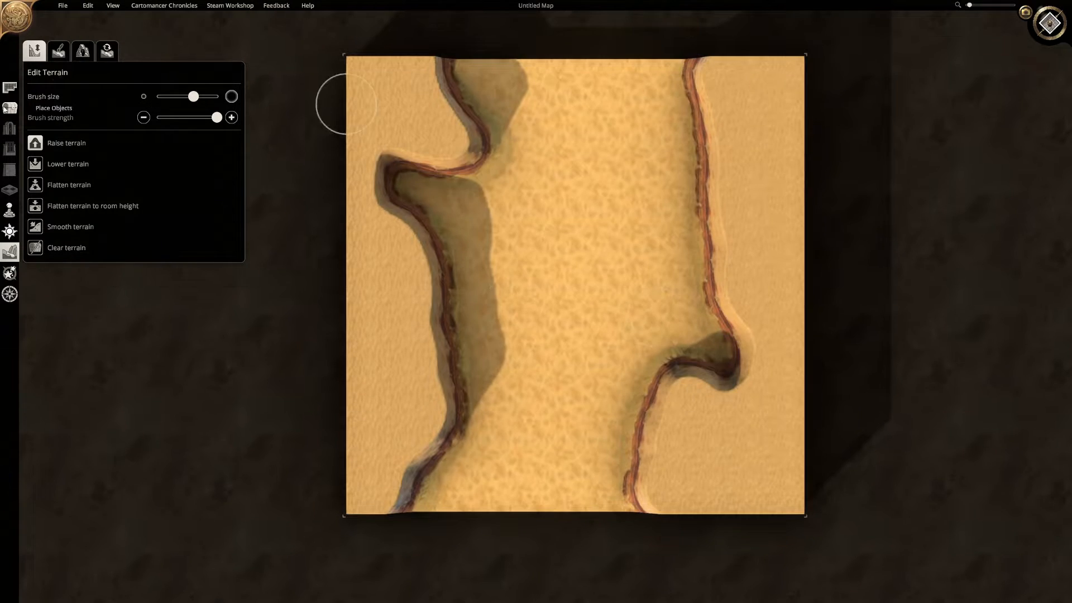
# Step: Lower the terrain along the foot of the left cliff, carving a deep channel down the length of the map
pyautogui.click(59, 50)
pyautogui.scroll(2, 325, 284)
pyautogui.moveTo(771, 324); pyautogui.dragTo(693, 363, button='middle')
pyautogui.click(10, 252)
pyautogui.click(10, 251)
pyautogui.press('w')
pyautogui.click(477, 167)
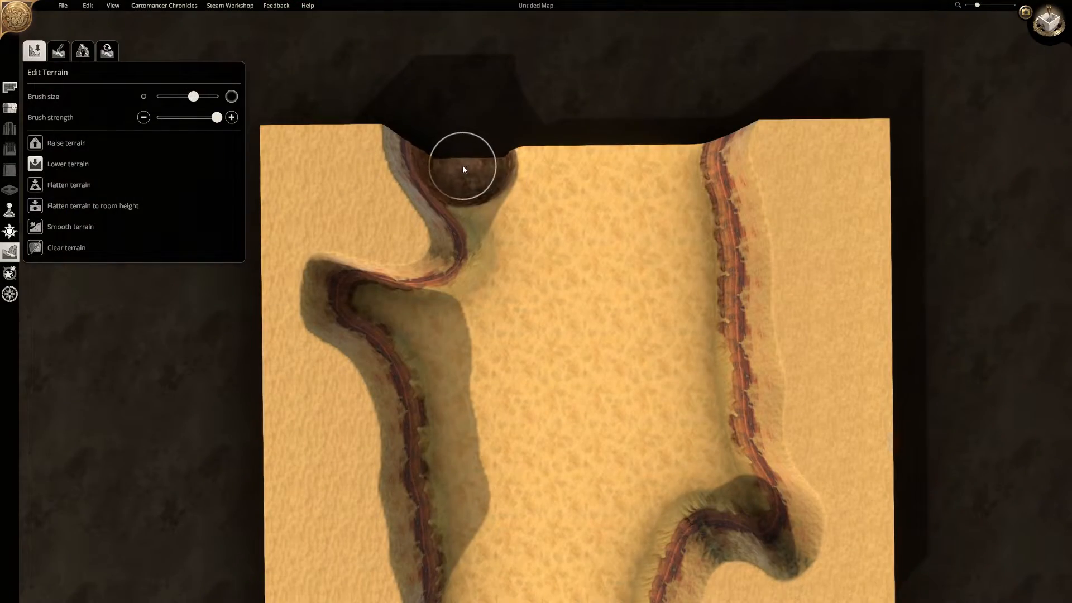
pyautogui.moveTo(508, 273); pyautogui.dragTo(449, 333)
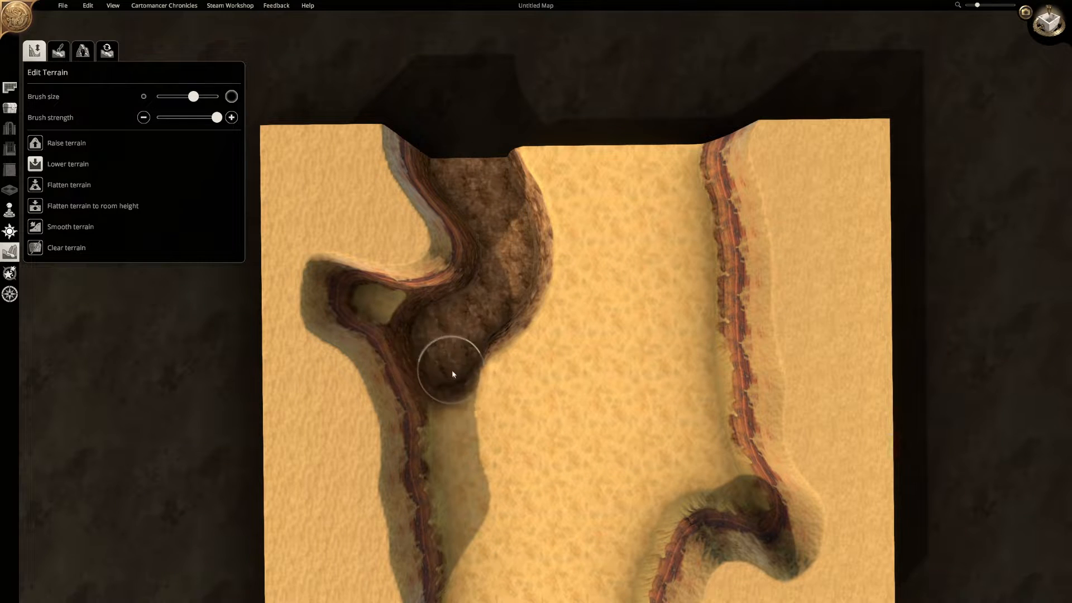
pyautogui.press('s')
pyautogui.moveTo(453, 372); pyautogui.dragTo(471, 308)
pyautogui.press('s')
pyautogui.moveTo(473, 359); pyautogui.dragTo(453, 385)
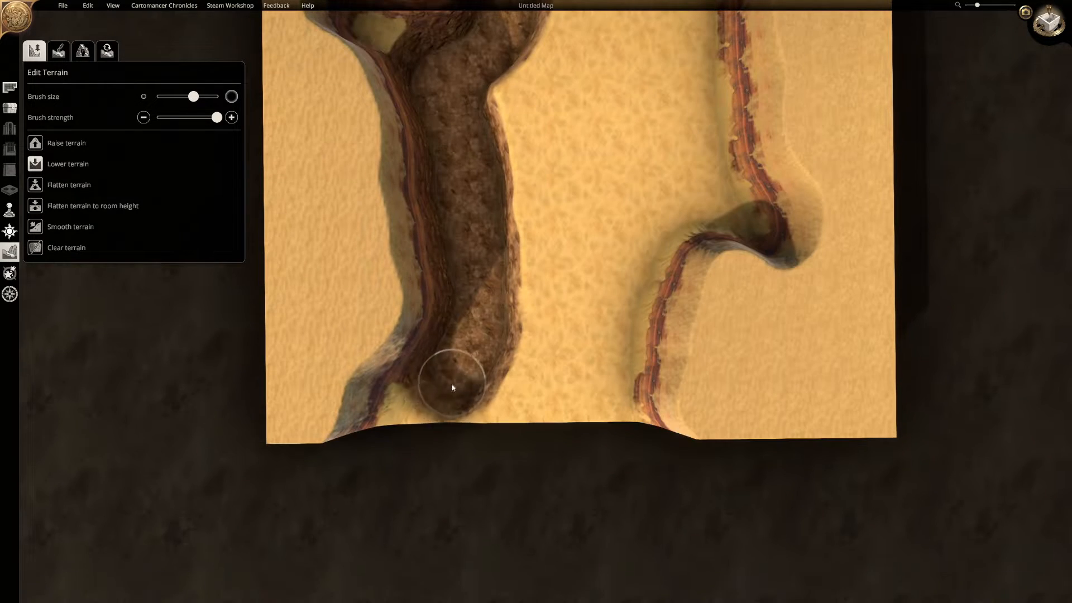
pyautogui.moveTo(415, 436); pyautogui.dragTo(441, 433)
# Step: Lower the remaining floor between the two cliffs with the largest brush, and dig out the cliff recesses with a smaller one
pyautogui.press('d')
pyautogui.click(217, 96)
pyautogui.moveTo(441, 101)
pyautogui.mouseDown()
pyautogui.moveTo(527, 220)
pyautogui.moveTo(498, 423)
pyautogui.moveTo(430, 330)
pyautogui.moveTo(496, 300)
pyautogui.moveTo(485, 299)
pyautogui.moveTo(465, 215)
pyautogui.moveTo(468, 251)
pyautogui.moveTo(374, 198)
pyautogui.moveTo(472, 225)
pyautogui.mouseUp()
pyautogui.press('w')
pyautogui.press('d')
pyautogui.press('w')
pyautogui.scroll(-1, 471, 226)
pyautogui.press('a')
pyautogui.moveTo(217, 96); pyautogui.dragTo(170, 96)
pyautogui.press('d')
pyautogui.press('s')
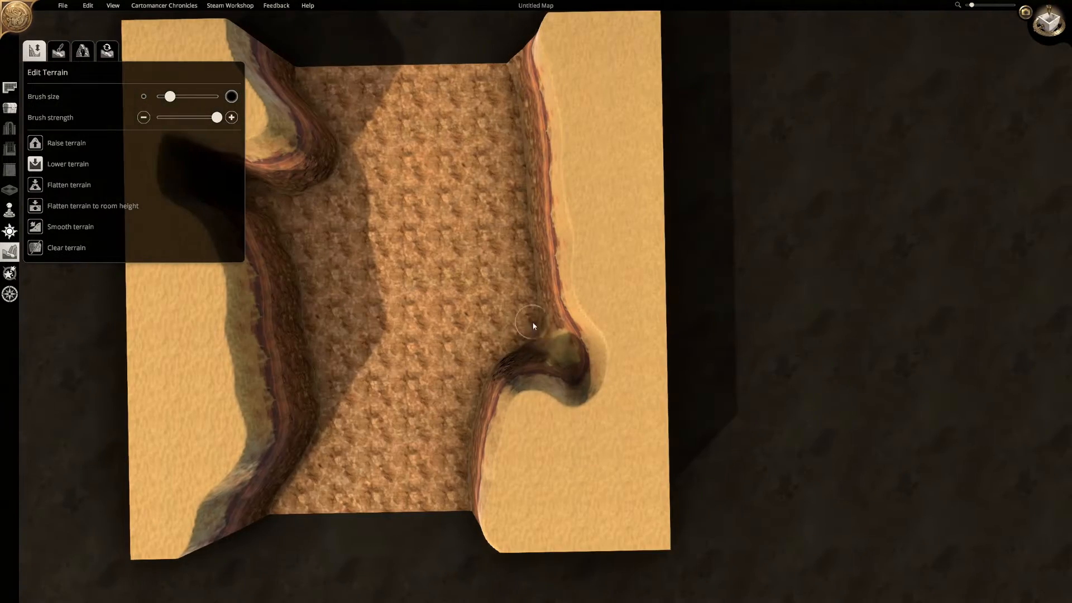
pyautogui.press('a')
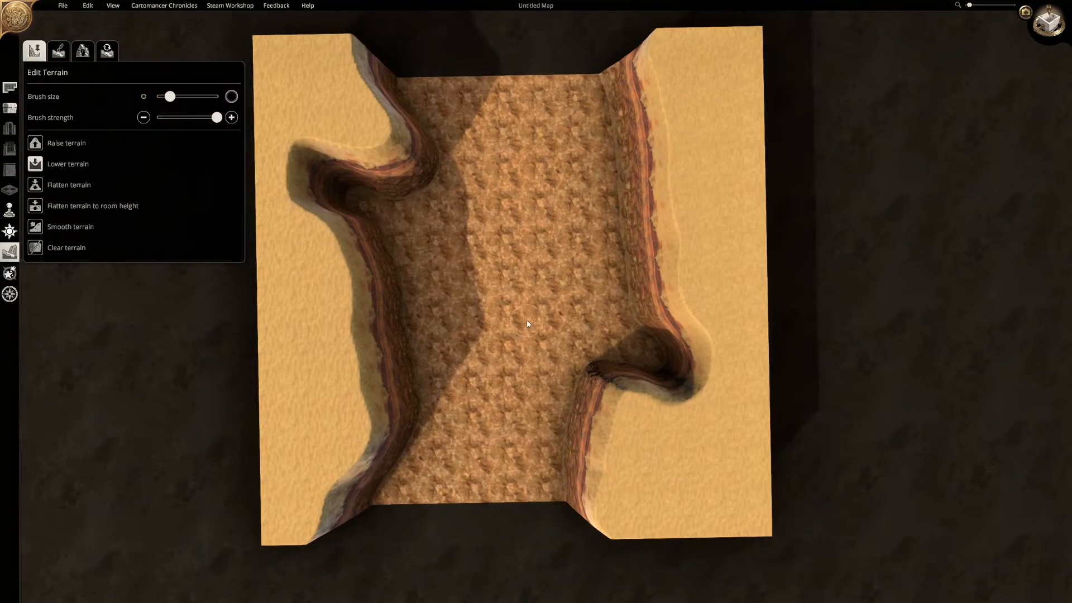
# Step: Paint the whole canyon floor with the brown cracked-earth terrain texture, using the largest brush size
pyautogui.press('a')
pyautogui.click(58, 50)
pyautogui.press('w')
pyautogui.moveTo(188, 97); pyautogui.dragTo(218, 96)
pyautogui.moveTo(511, 224); pyautogui.dragTo(438, 206)
pyautogui.click(90, 208)
pyautogui.moveTo(506, 215)
pyautogui.mouseDown()
pyautogui.moveTo(452, 211)
pyautogui.moveTo(596, 220)
pyautogui.moveTo(660, 328)
pyautogui.moveTo(397, 483)
pyautogui.moveTo(375, 180)
pyautogui.mouseUp()
pyautogui.press('s')
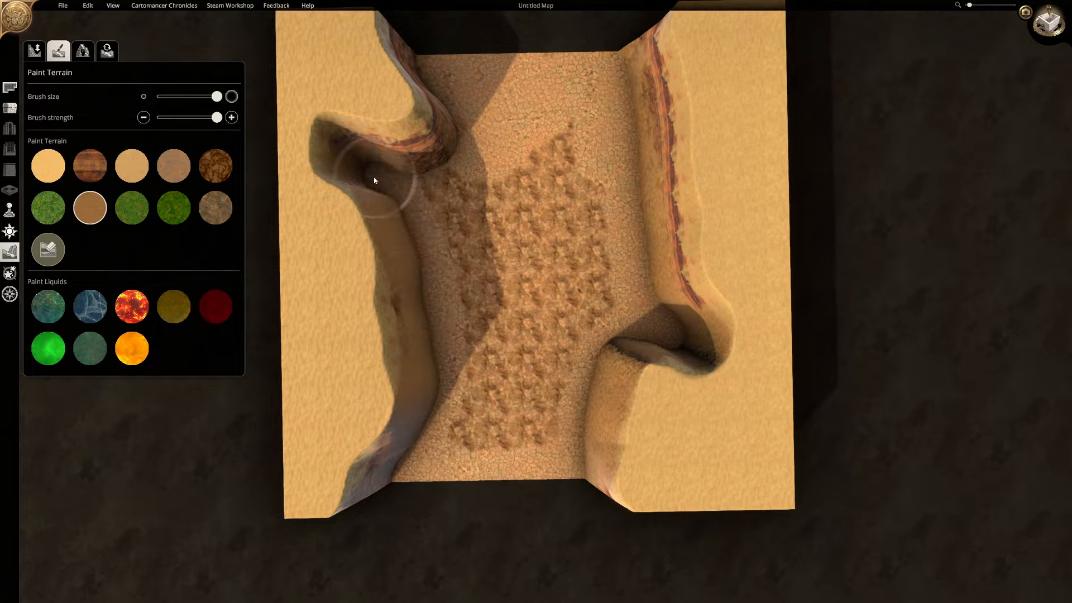
pyautogui.moveTo(606, 290)
pyautogui.mouseDown()
pyautogui.moveTo(469, 258)
pyautogui.moveTo(568, 282)
pyautogui.mouseUp()
pyautogui.press('w')
# Step: Paint the right cliff wall with the layered red rock texture, using a smaller brush
pyautogui.moveTo(217, 97); pyautogui.dragTo(175, 96)
pyautogui.click(90, 166)
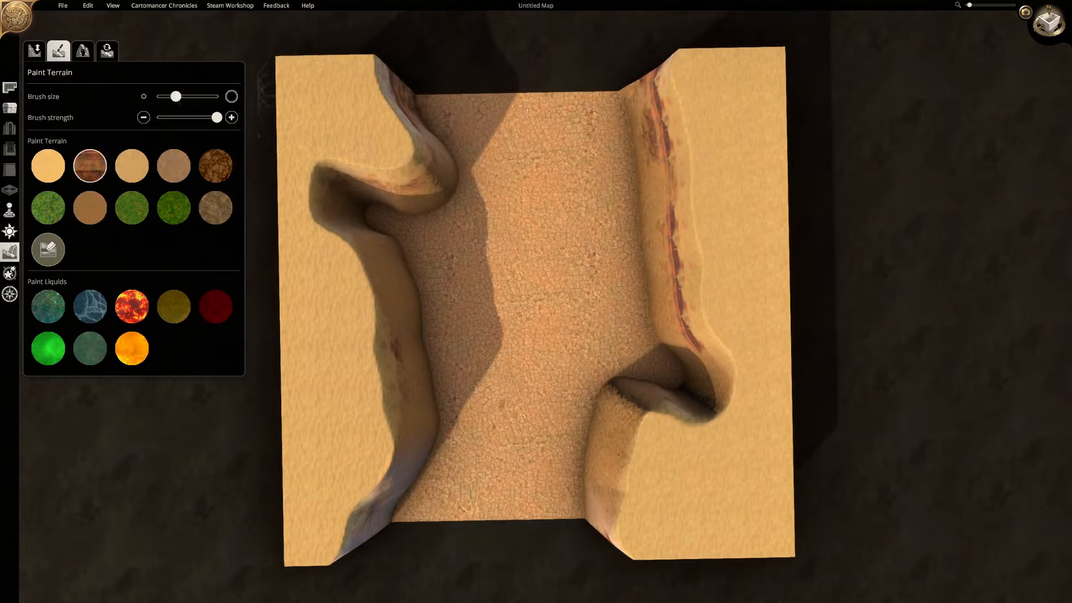
pyautogui.scroll(5, 671, 223)
pyautogui.moveTo(670, 223); pyautogui.dragTo(723, 234, button='middle')
pyautogui.moveTo(380, 212)
pyautogui.mouseDown()
pyautogui.moveTo(447, 287)
pyautogui.moveTo(815, 290)
pyautogui.moveTo(943, 341)
pyautogui.mouseUp()
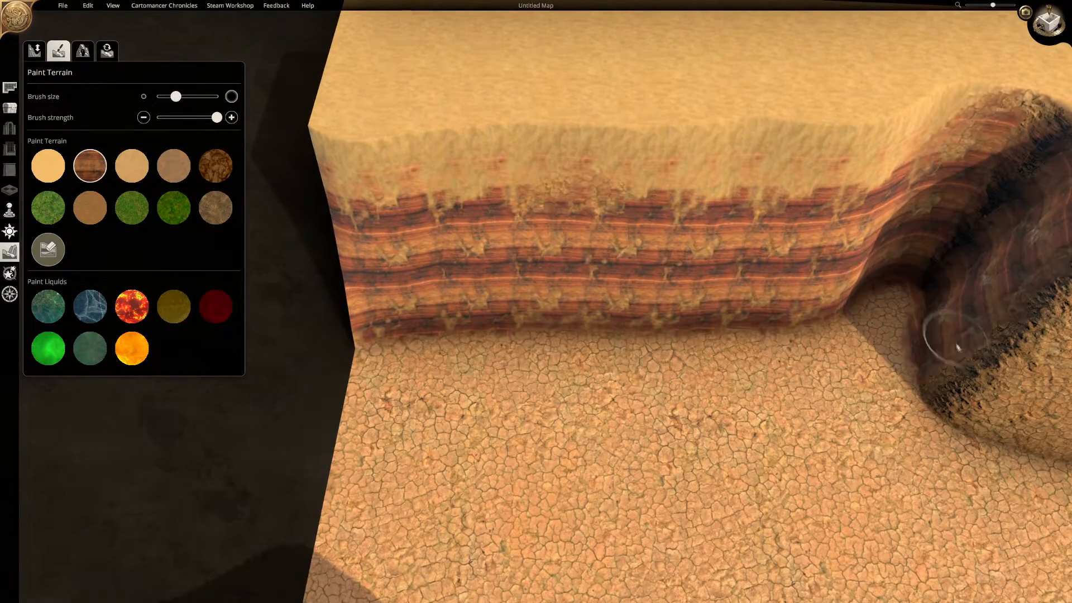
pyautogui.moveTo(943, 341); pyautogui.dragTo(616, 295, button='middle')
pyautogui.moveTo(616, 296); pyautogui.dragTo(927, 268)
# Step: Paint the left cliff wall and its recess with the same layered red rock texture
pyautogui.moveTo(872, 288)
pyautogui.mouseDown(button='middle')
pyautogui.moveTo(502, 263)
pyautogui.moveTo(357, 235)
pyautogui.moveTo(336, 140)
pyautogui.mouseUp(button='middle')
pyautogui.moveTo(335, 140)
pyautogui.mouseDown()
pyautogui.moveTo(345, 237)
pyautogui.moveTo(383, 196)
pyautogui.moveTo(450, 280)
pyautogui.moveTo(491, 174)
pyautogui.moveTo(441, 242)
pyautogui.moveTo(550, 217)
pyautogui.mouseUp()
pyautogui.press('d')
pyautogui.press('d')
pyautogui.press('w')
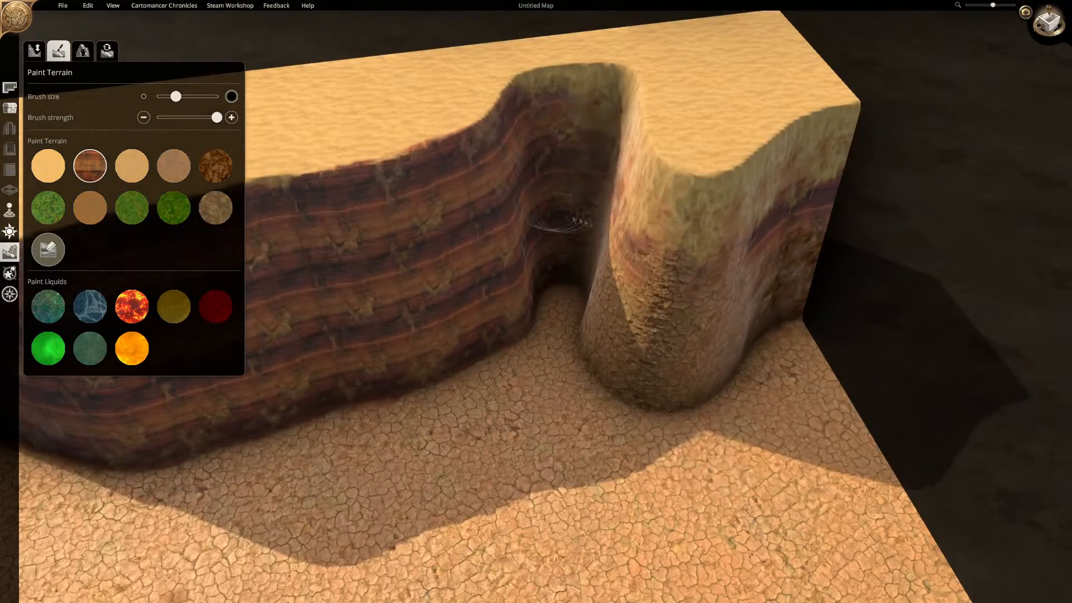
pyautogui.moveTo(583, 138); pyautogui.dragTo(829, 206)
# Step: Paint patches of the grey-brown rubble texture over the left cliff wall with a reduced brush size
pyautogui.scroll(-5, 620, 296)
pyautogui.moveTo(620, 296); pyautogui.dragTo(447, 212, button='middle')
pyautogui.scroll(4, 447, 213)
pyautogui.click(216, 208)
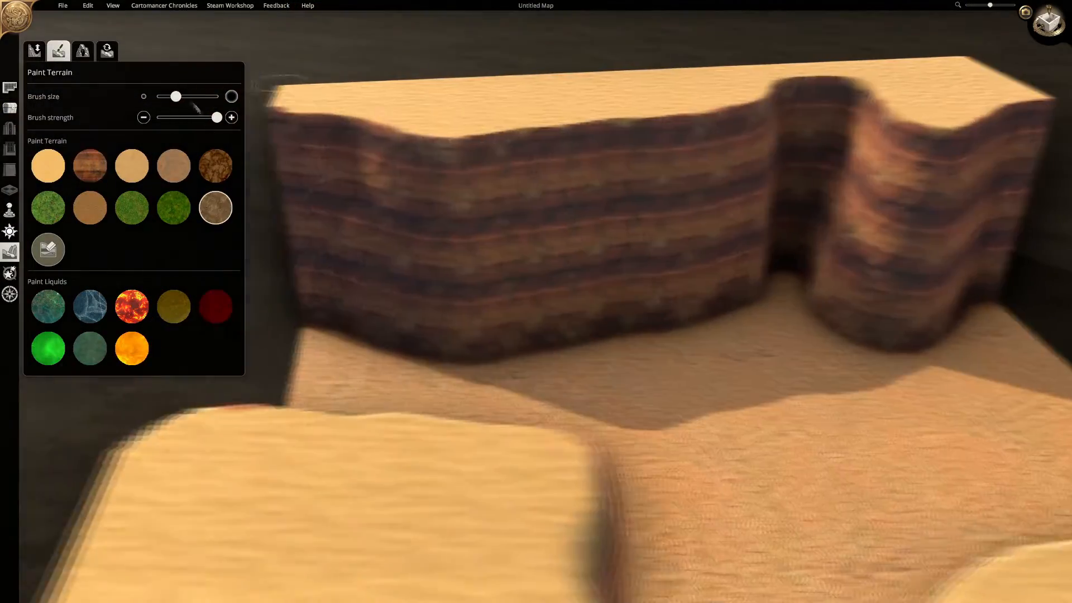
pyautogui.moveTo(176, 96); pyautogui.dragTo(164, 96)
pyautogui.press('a')
pyautogui.press('d')
pyautogui.moveTo(438, 259)
pyautogui.mouseDown()
pyautogui.moveTo(414, 241)
pyautogui.moveTo(570, 223)
pyautogui.moveTo(561, 290)
pyautogui.mouseUp()
# Step: Paint rubble texture patches over the right cliff wall
pyautogui.press('d')
pyautogui.press('d')
pyautogui.moveTo(672, 246)
pyautogui.mouseDown(button='middle')
pyautogui.moveTo(585, 235)
pyautogui.moveTo(511, 293)
pyautogui.mouseUp(button='middle')
pyautogui.moveTo(399, 285); pyautogui.dragTo(385, 160)
pyautogui.moveTo(522, 139); pyautogui.dragTo(492, 243)
pyautogui.moveTo(561, 231); pyautogui.dragTo(447, 317, button='middle')
pyautogui.scroll(-5, 458, 305)
# Step: Search the object library for "ore"
pyautogui.click(10, 107)
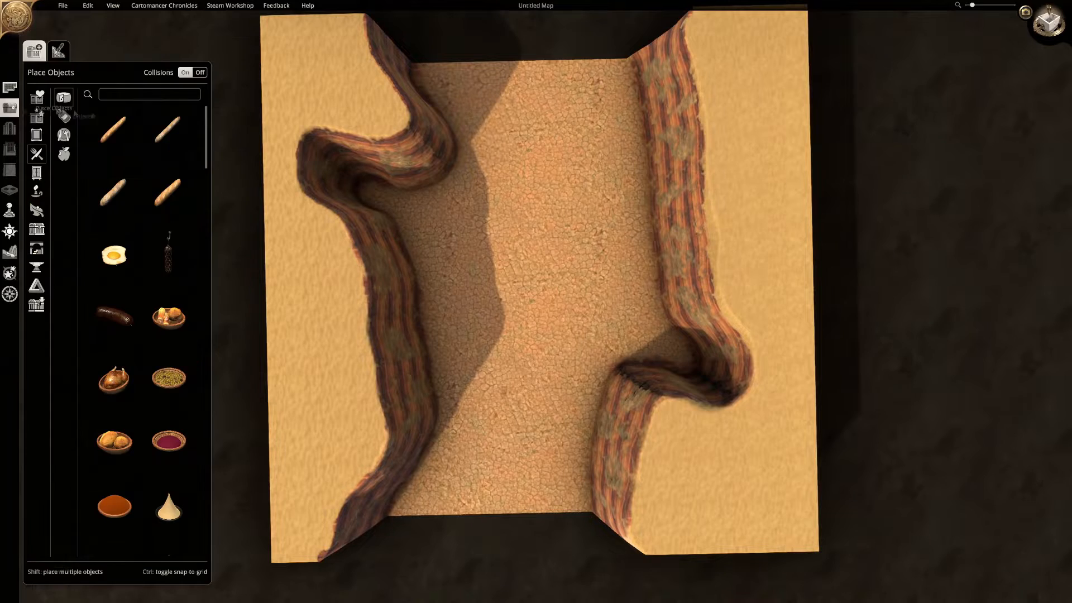
pyautogui.write('ore')
pyautogui.scroll(-15, 164, 302)
# Step: Search for "rock" and place a large and a small black rock at the right cliff wall with collisions off
pyautogui.click(120, 97)
pyautogui.press('BackSpace')
pyautogui.press('BackSpace')
pyautogui.press('BackSpace')
pyautogui.write('rock')
pyautogui.moveTo(349, 360); pyautogui.dragTo(467, 433, button='middle')
pyautogui.click(467, 432)
pyautogui.click(115, 495)
pyautogui.click(542, 433)
pyautogui.scroll(3, 542, 433)
pyautogui.moveTo(394, 191); pyautogui.dragTo(494, 290)
pyautogui.click(673, 416)
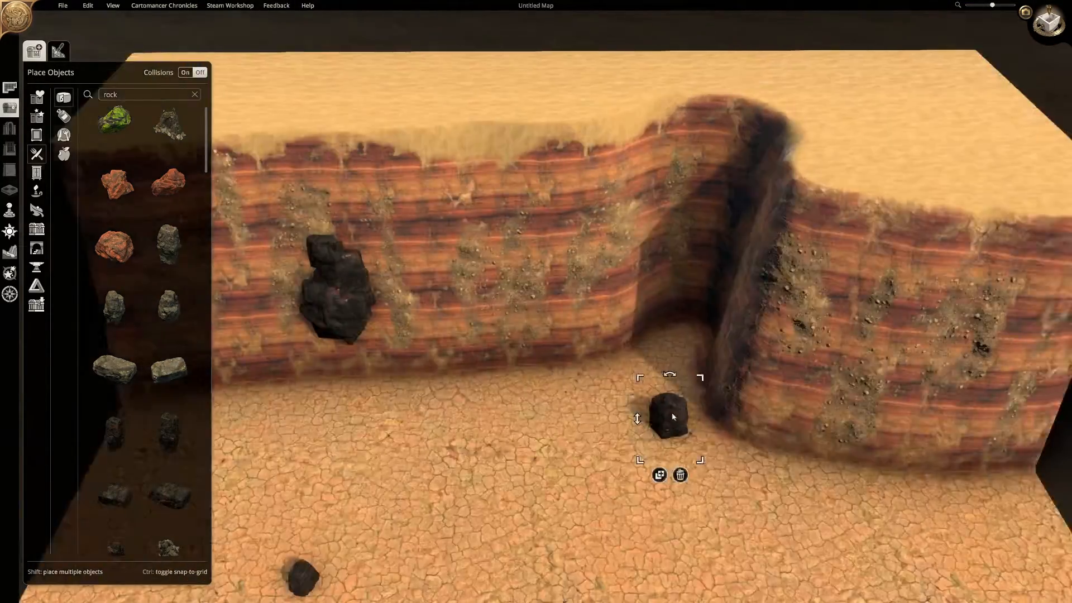
# Step: Embed a large and a small black rock in the left cliff wall
pyautogui.moveTo(673, 416); pyautogui.dragTo(598, 380, button='middle')
pyautogui.moveTo(599, 380); pyautogui.dragTo(512, 261)
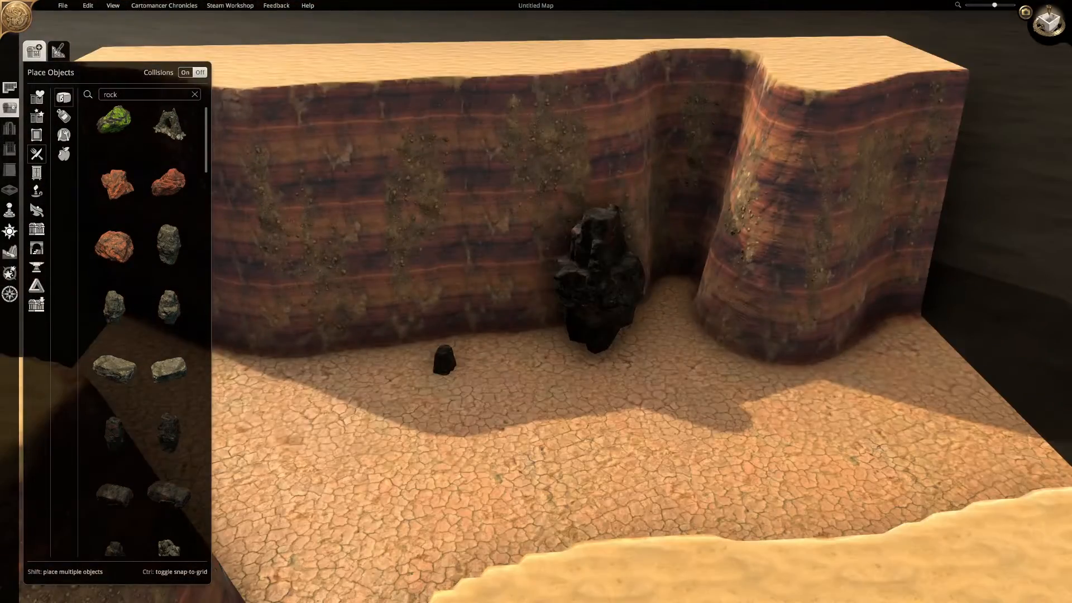
pyautogui.click(589, 282)
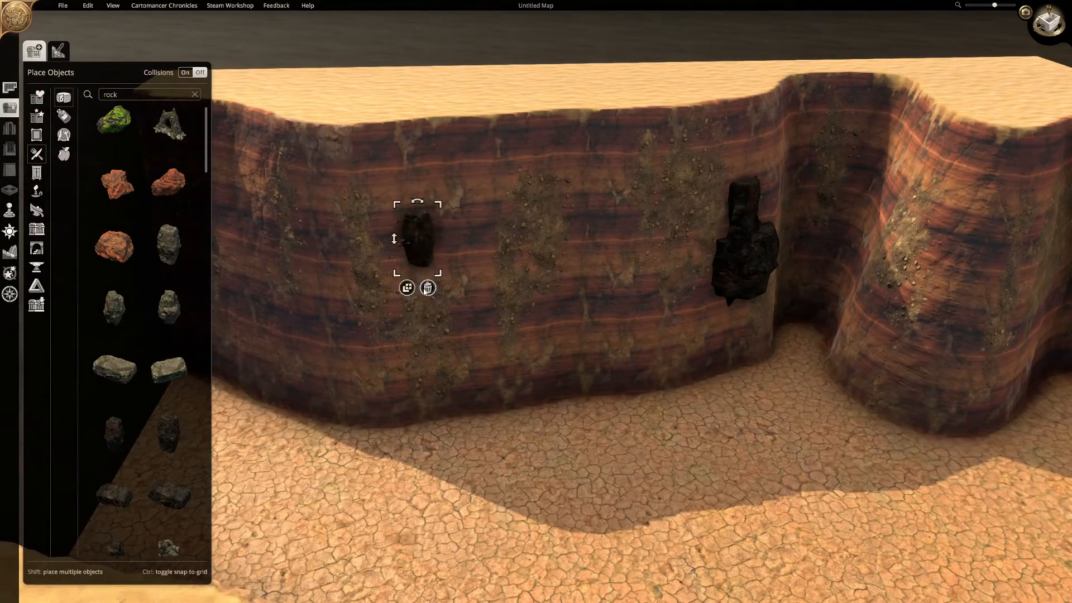
pyautogui.moveTo(414, 235); pyautogui.dragTo(375, 284)
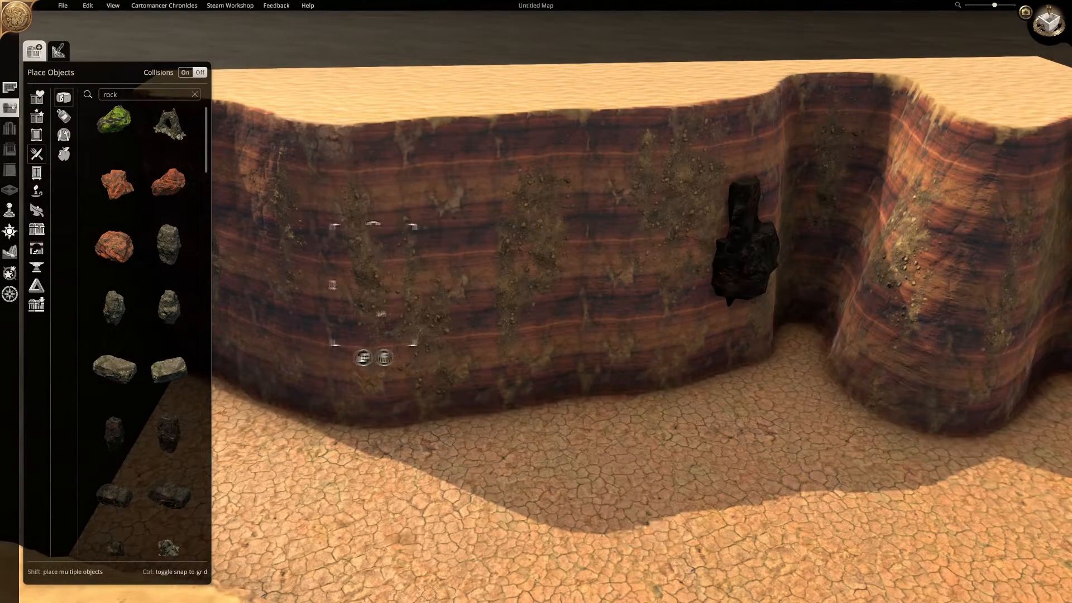
pyautogui.scroll(-3, 391, 310)
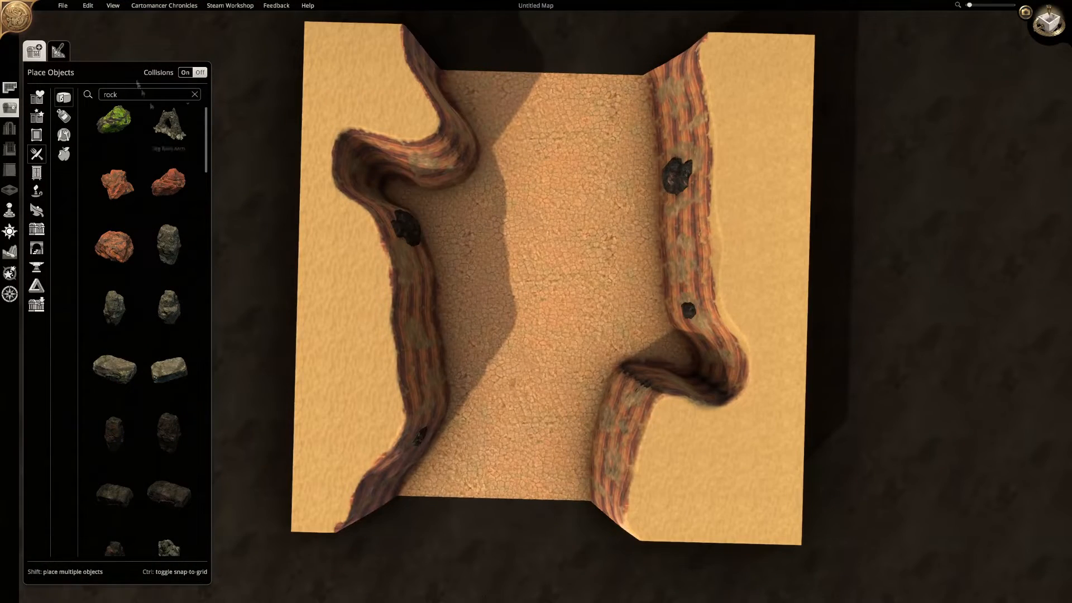
# Step: Place three red sandstone boulders of different sizes along the right plateau
pyautogui.click(115, 246)
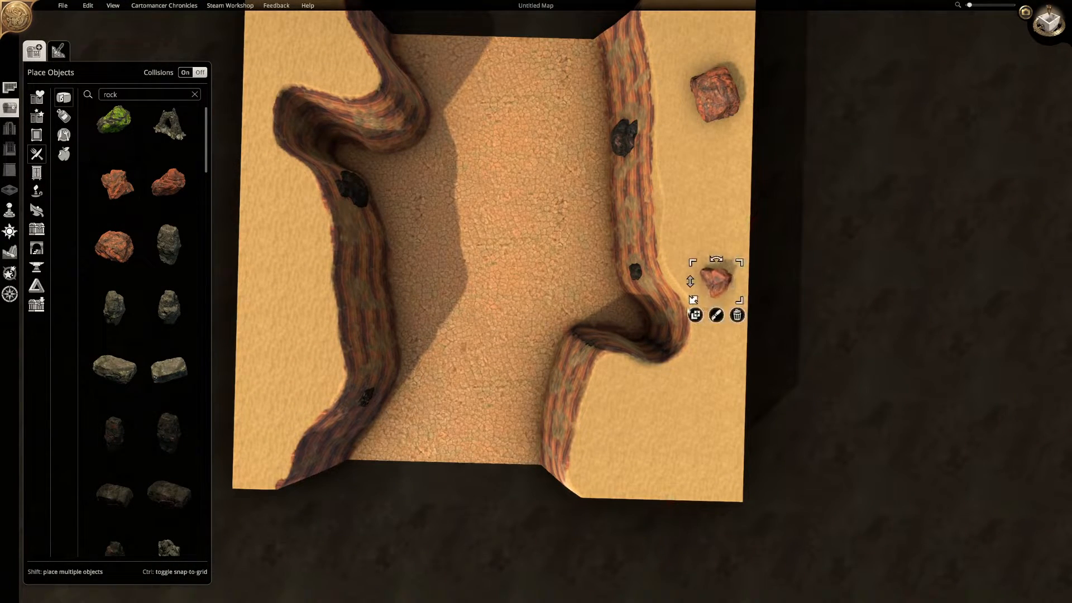
pyautogui.click(169, 194)
pyautogui.press('s')
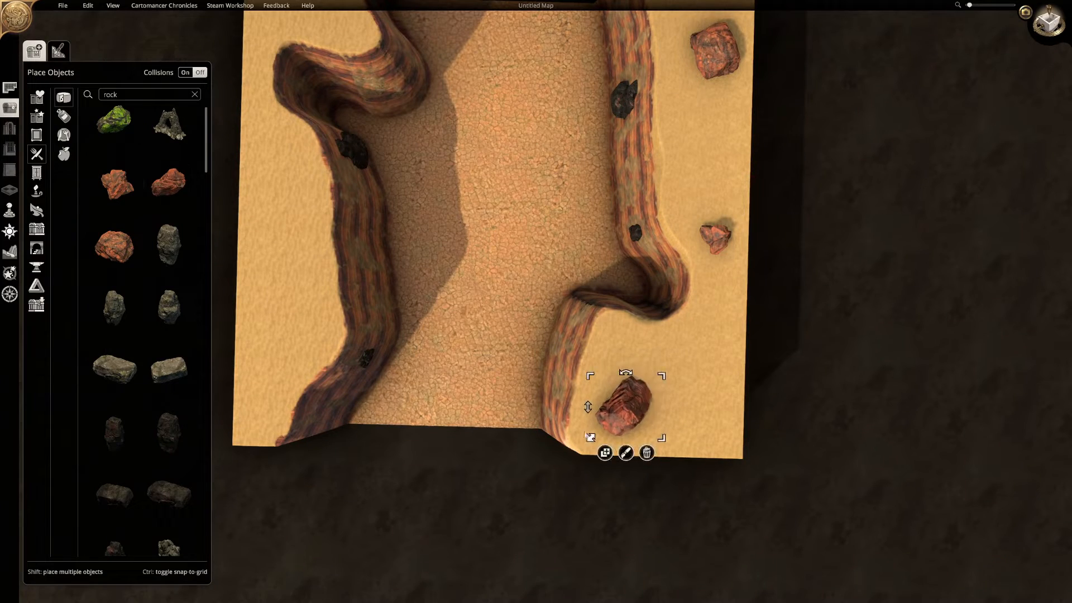
# Step: Scatter four smaller red sandstone rocks along the left plateau
pyautogui.press('a')
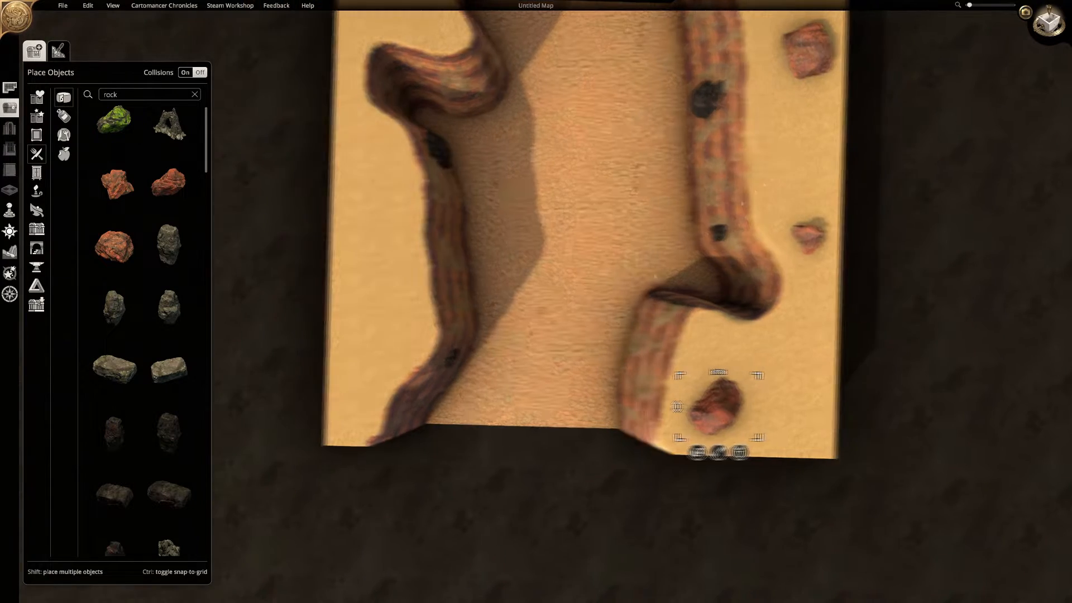
pyautogui.click(115, 246)
pyautogui.click(558, 326)
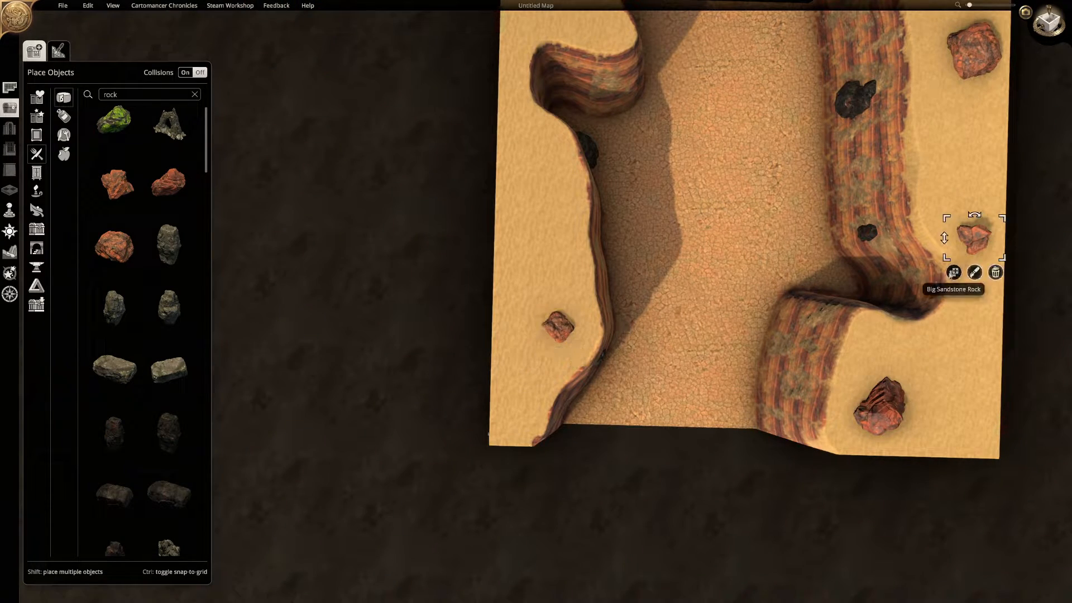
pyautogui.click(515, 417)
pyautogui.press('d')
pyautogui.press('w')
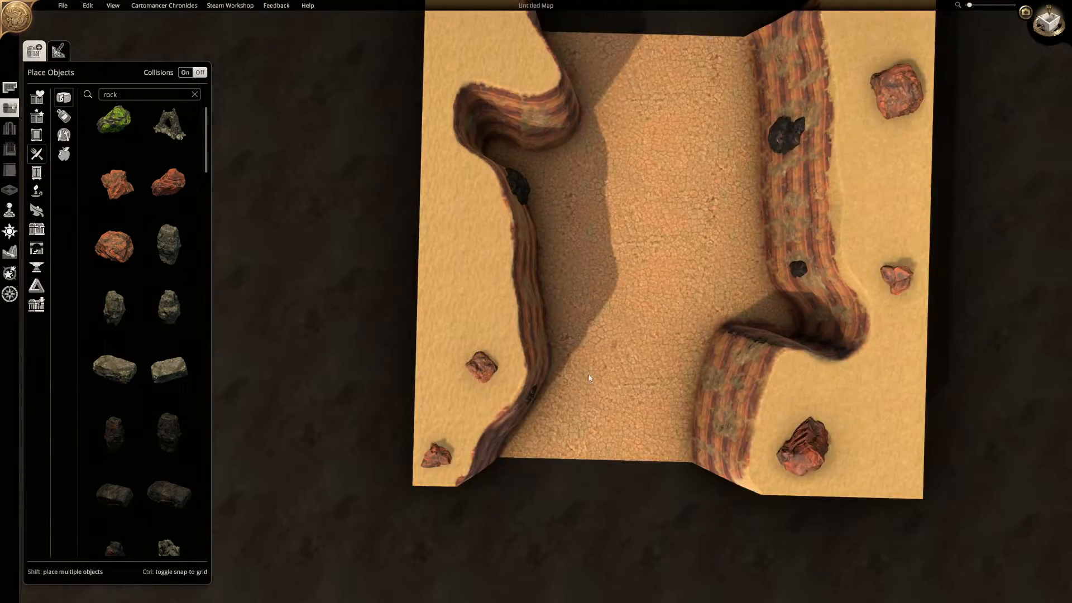
pyautogui.keyDown('shift'); pyautogui.click(890, 282); pyautogui.keyUp('shift')
pyautogui.press('w')
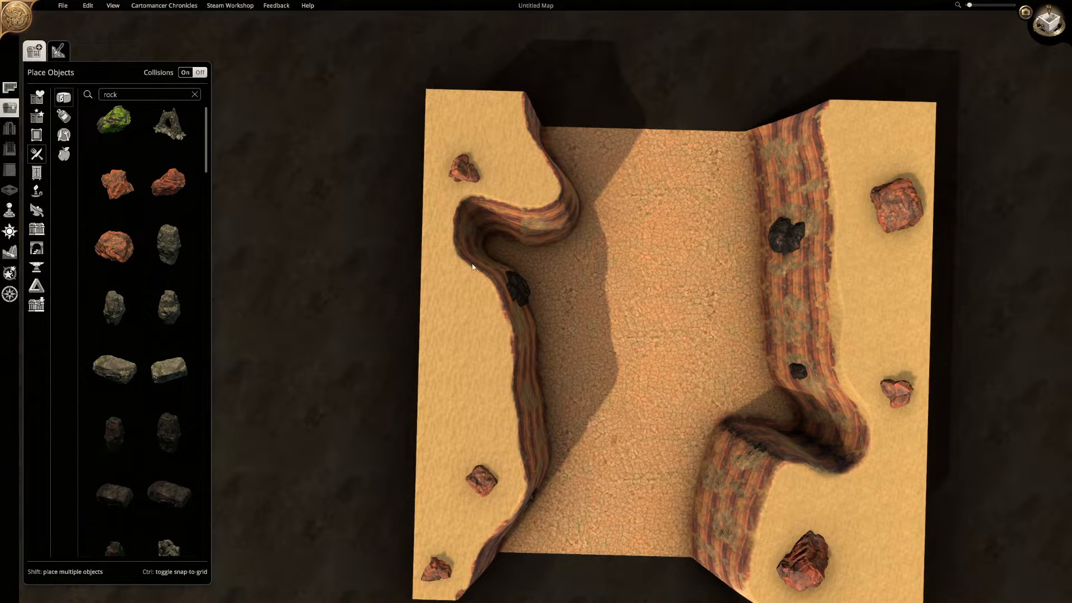
pyautogui.press('s')
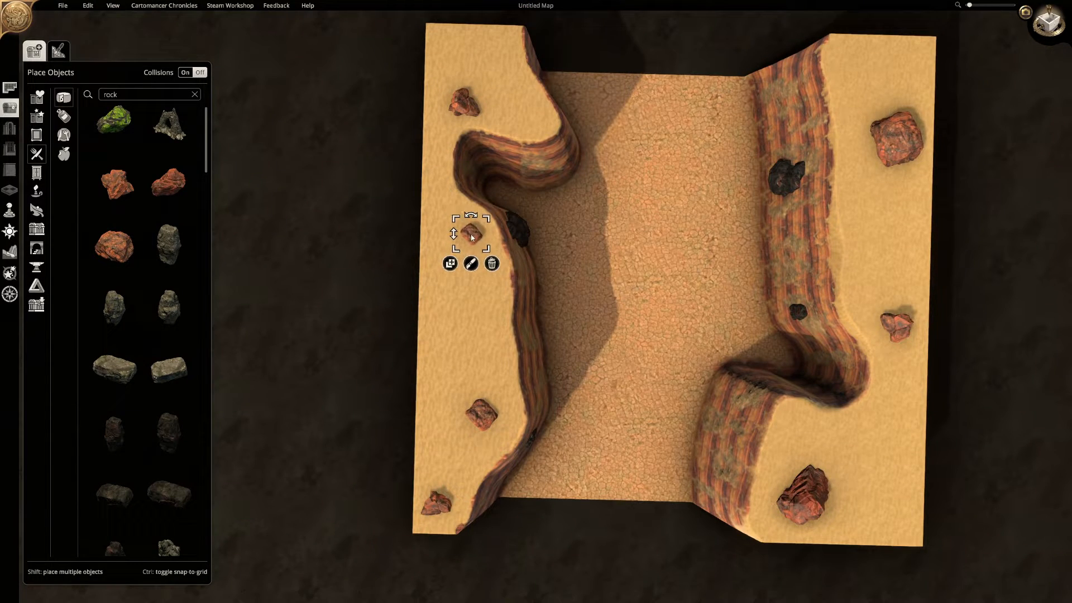
# Step: Place small rounded orange rocks, one on the left plateau and two on the right plateau
pyautogui.scroll(-5, 134, 307)
pyautogui.click(115, 270)
pyautogui.click(440, 346)
pyautogui.press('d')
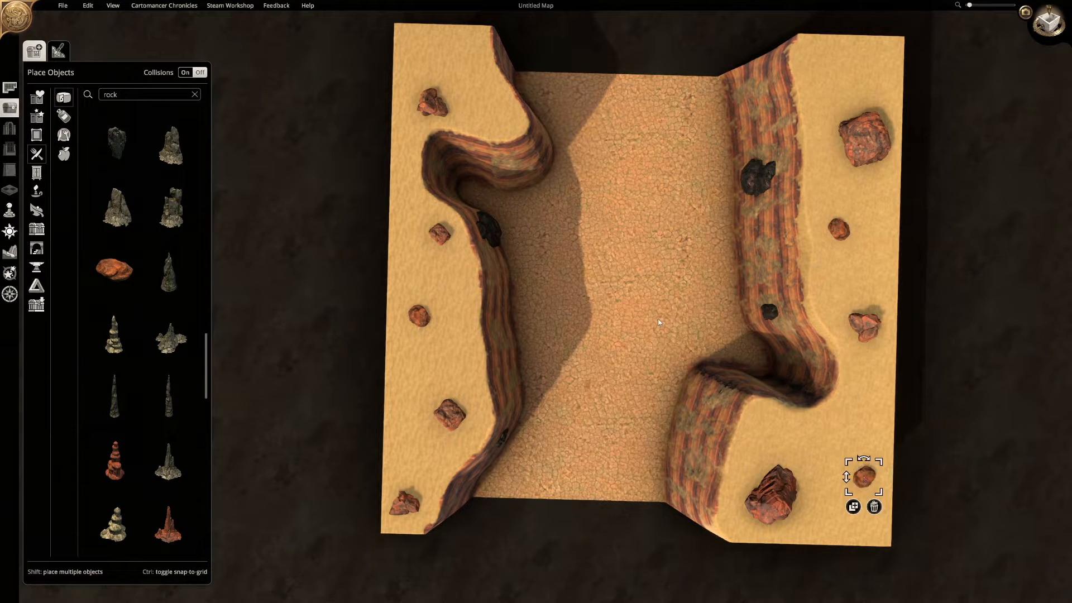
# Step: Search for "cactus" and place several kinds of tall branching cactus across both plateaus
pyautogui.doubleClick(112, 95)
pyautogui.write('ca')
pyautogui.click(114, 316)
pyautogui.press('d')
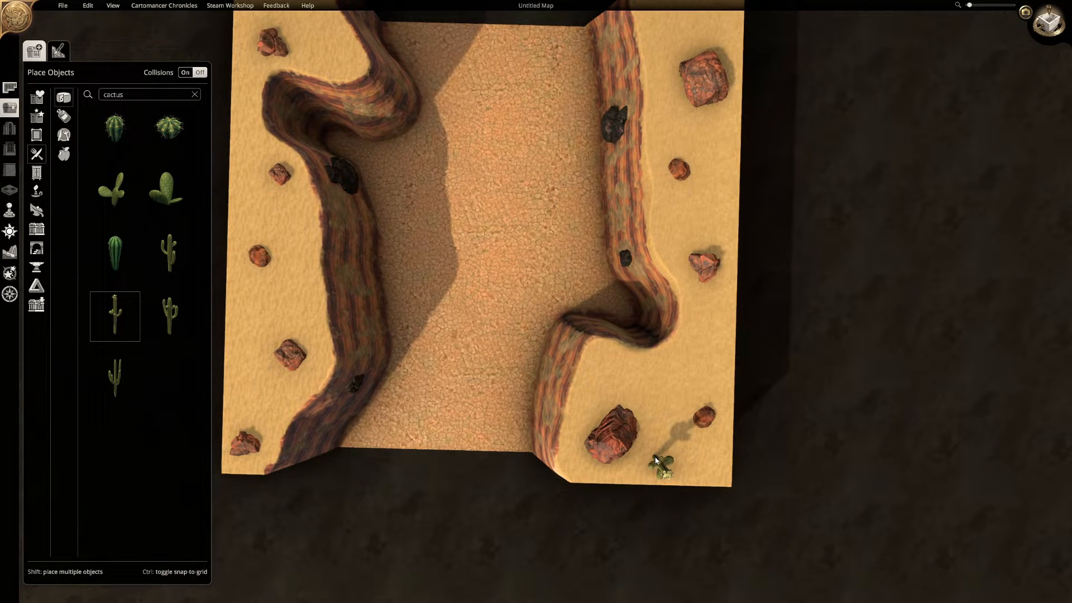
pyautogui.click(656, 460)
pyautogui.click(329, 444)
pyautogui.click(170, 317)
pyautogui.press('d')
pyautogui.click(698, 259)
pyautogui.click(115, 379)
pyautogui.click(743, 86)
pyautogui.press('a')
# Step: Place small round cacti on the upper right plateau and at two spots on the left plateau
pyautogui.click(169, 127)
pyautogui.press('w')
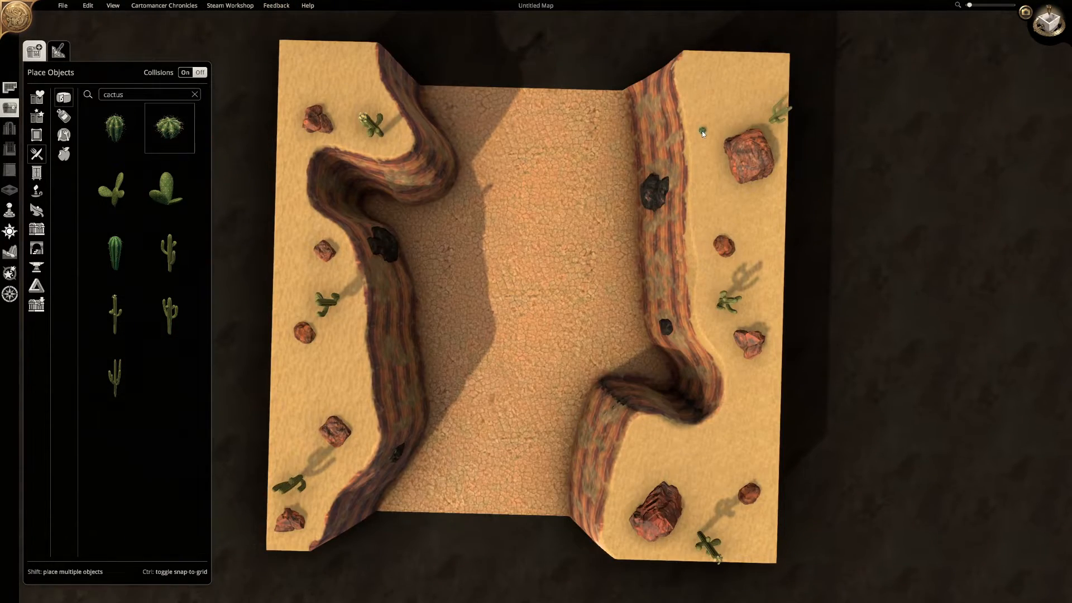
pyautogui.click(705, 130)
pyautogui.press('a')
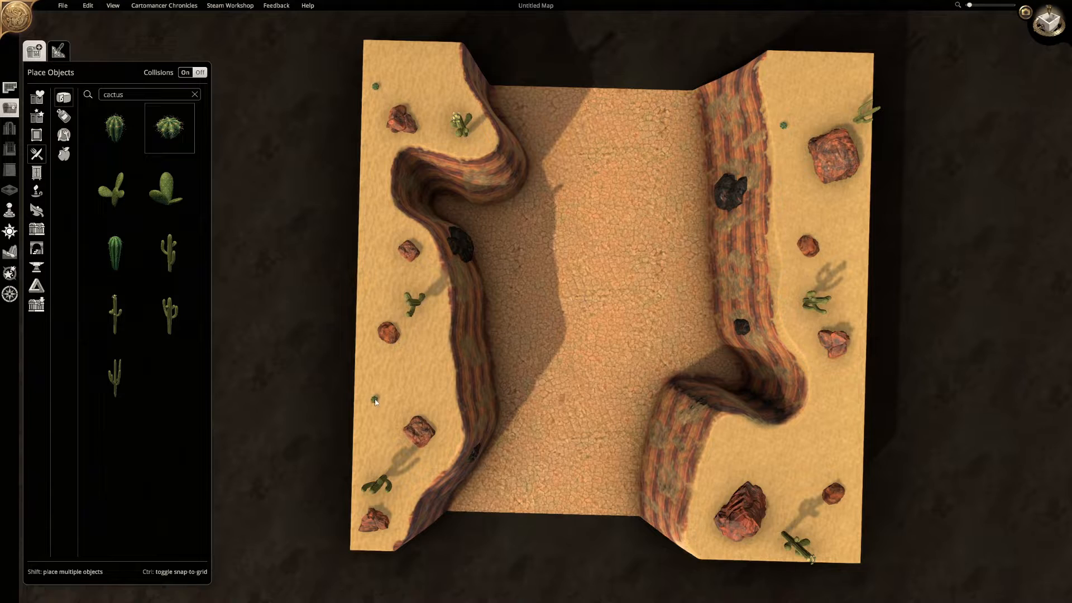
pyautogui.keyDown('shift'); pyautogui.click(373, 401); pyautogui.keyUp('shift')
pyautogui.press('s')
# Step: Place prickly pear cacti, one on the left plateau and one below the big boulder on the right plateau
pyautogui.press('d')
pyautogui.click(170, 189)
pyautogui.click(331, 190)
pyautogui.press('d')
# Step: Search for "bush" and place a yellow-brown shrub beside the lower sandstone rock on the left plateau
pyautogui.click(124, 194)
pyautogui.write('bush')
pyautogui.scroll(-8, 115, 391)
pyautogui.click(114, 378)
pyautogui.press('a')
pyautogui.click(375, 401)
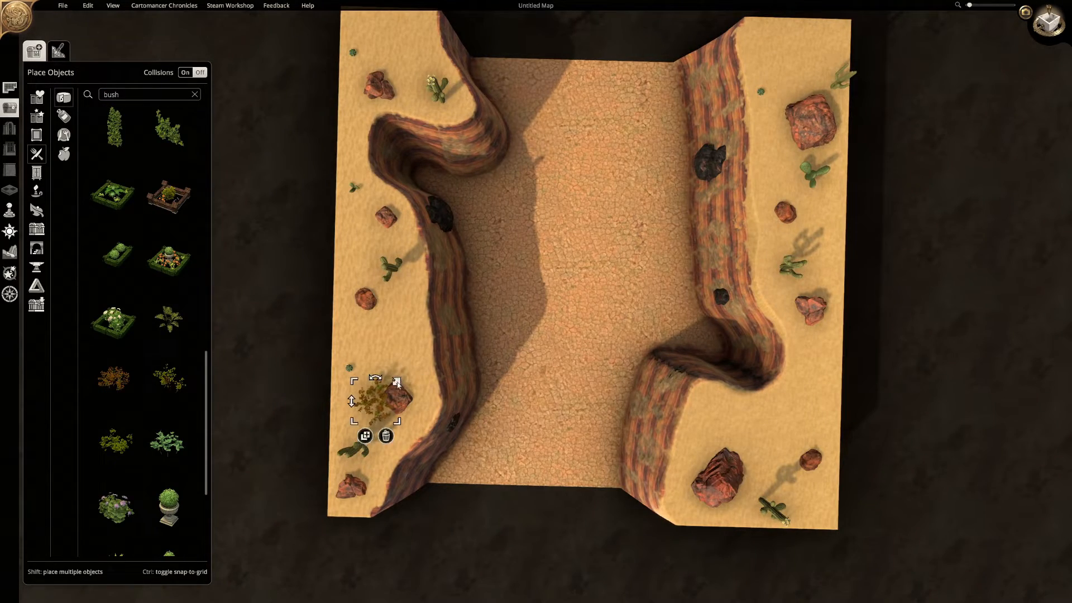
# Step: Place a yellow-brown shrub beside the large lower-right boulder and an orange bush beside the left plateau's rounded rock
pyautogui.click(119, 388)
pyautogui.press('d')
pyautogui.press('s')
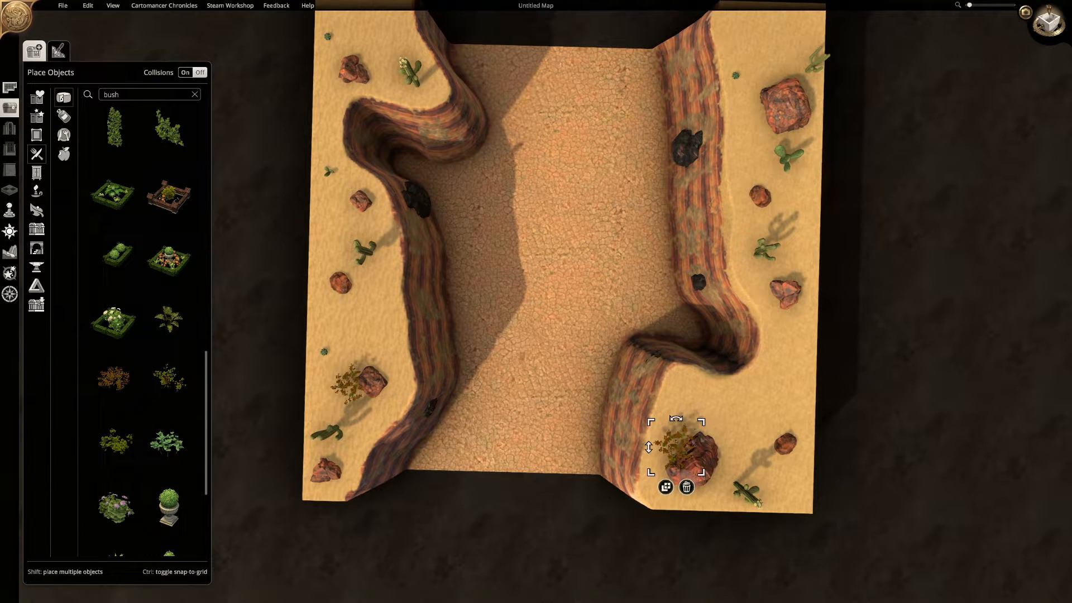
pyautogui.scroll(10, 144, 426)
pyautogui.click(114, 341)
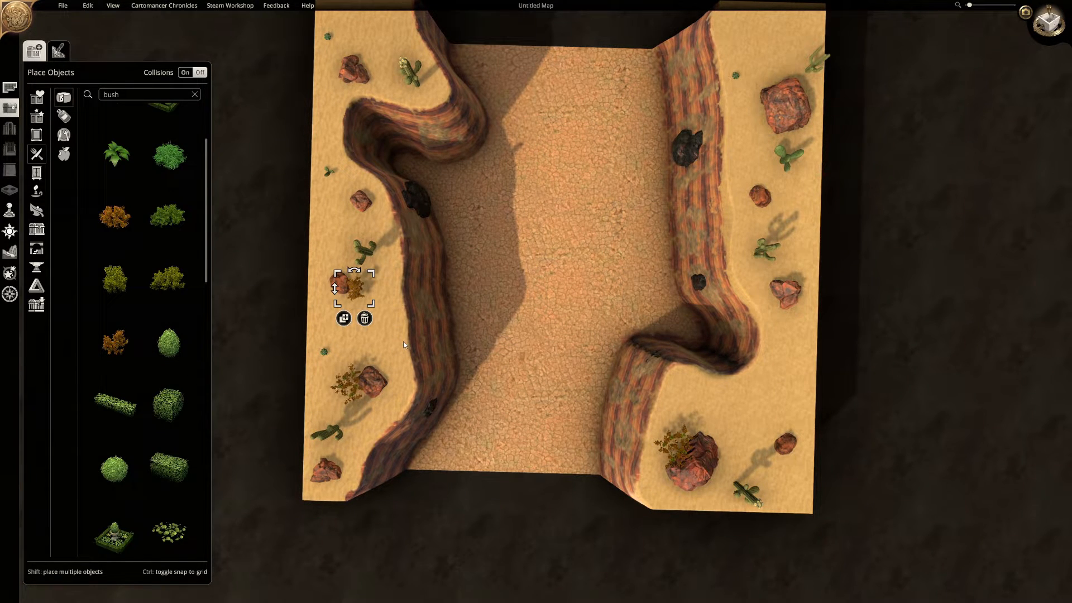
# Step: Search for "cactus" and place a small barrel cactus at the foot of the tall cactus on the lower right plateau
pyautogui.doubleClick(126, 94)
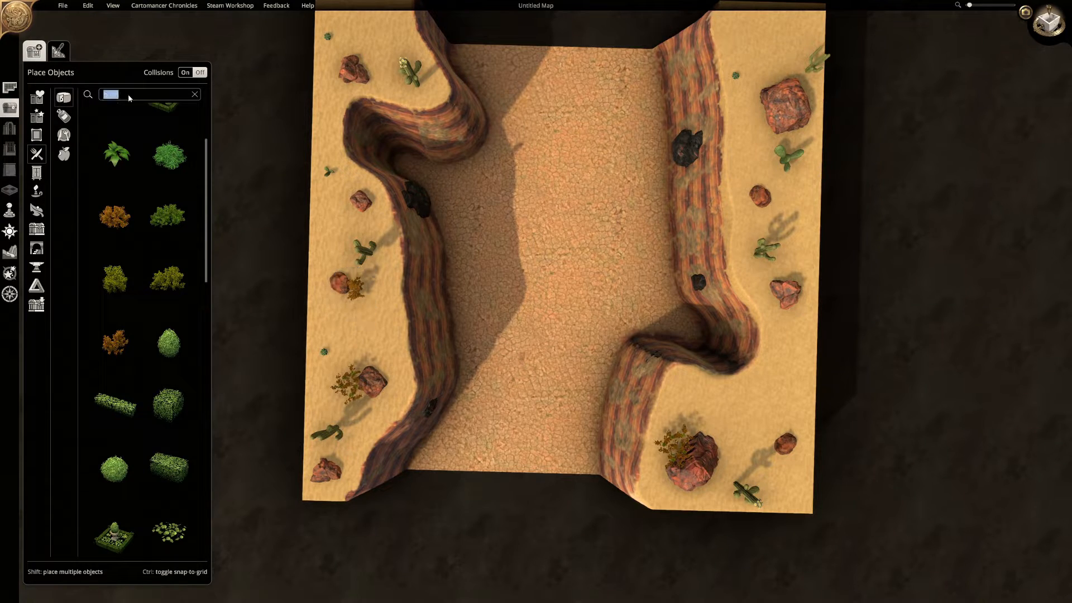
pyautogui.write('cactus')
pyautogui.click(115, 127)
pyautogui.press('d')
pyautogui.press('s')
pyautogui.click(643, 408)
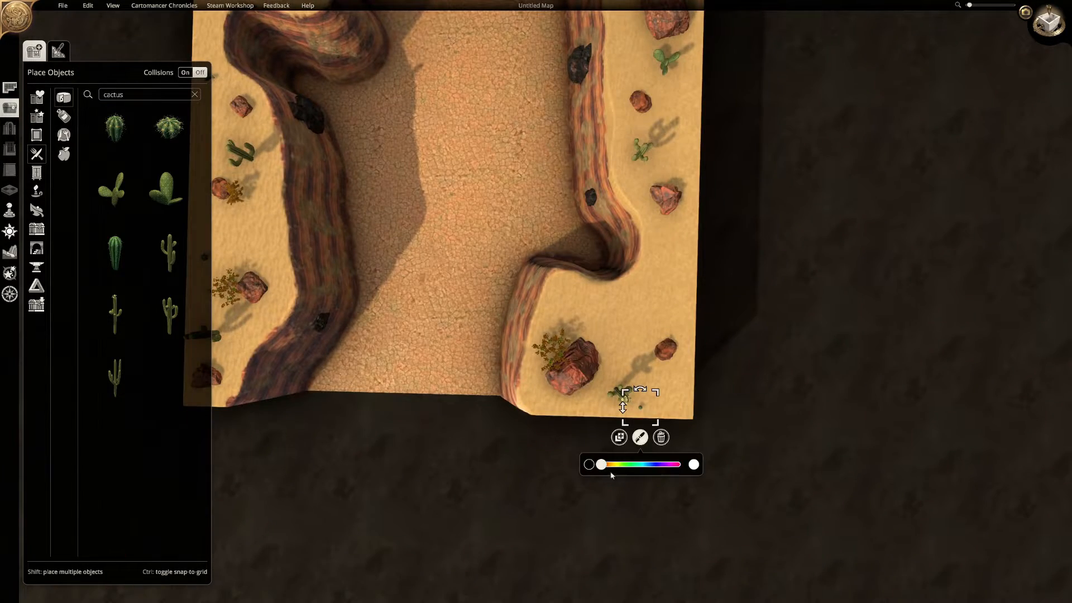
pyautogui.scroll(10, 645, 413)
pyautogui.moveTo(598, 267); pyautogui.dragTo(580, 328)
pyautogui.press('a')
pyautogui.press('w')
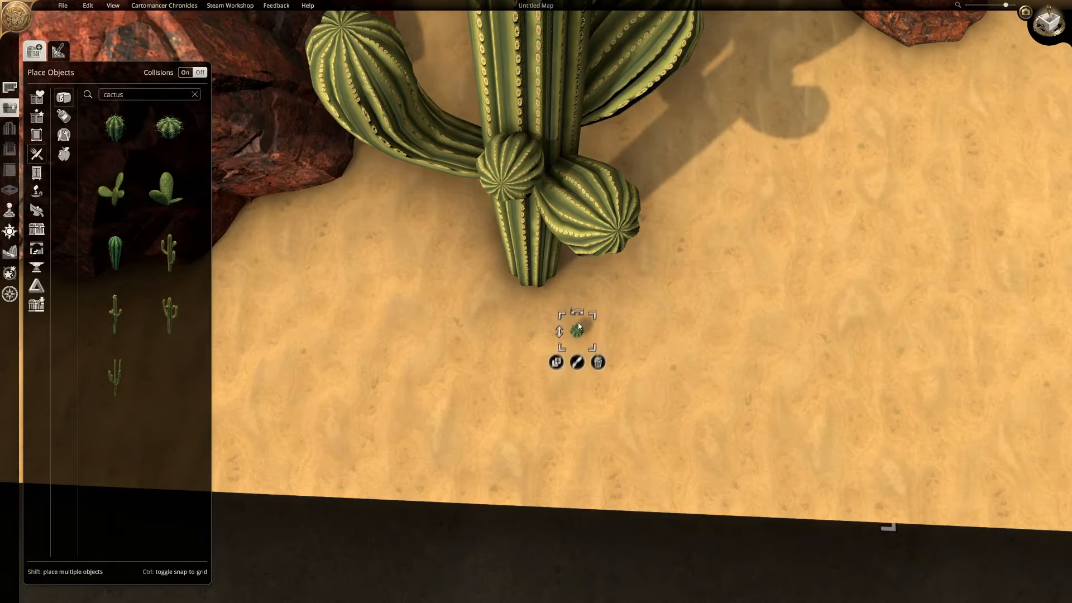
# Step: Tint the small barrel cactus purple and duplicate it as fruit across the tall cactus's two low arms
pyautogui.press('s')
pyautogui.click(571, 309)
pyautogui.click(579, 337)
pyautogui.moveTo(571, 278); pyautogui.dragTo(596, 171)
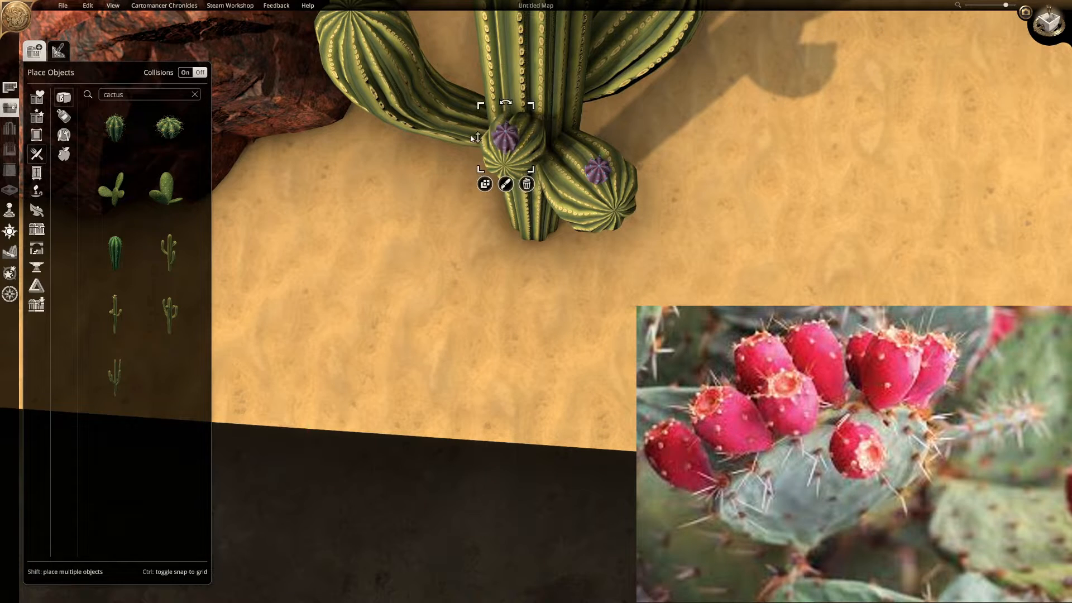
pyautogui.click(485, 184)
pyautogui.moveTo(506, 138); pyautogui.dragTo(581, 194)
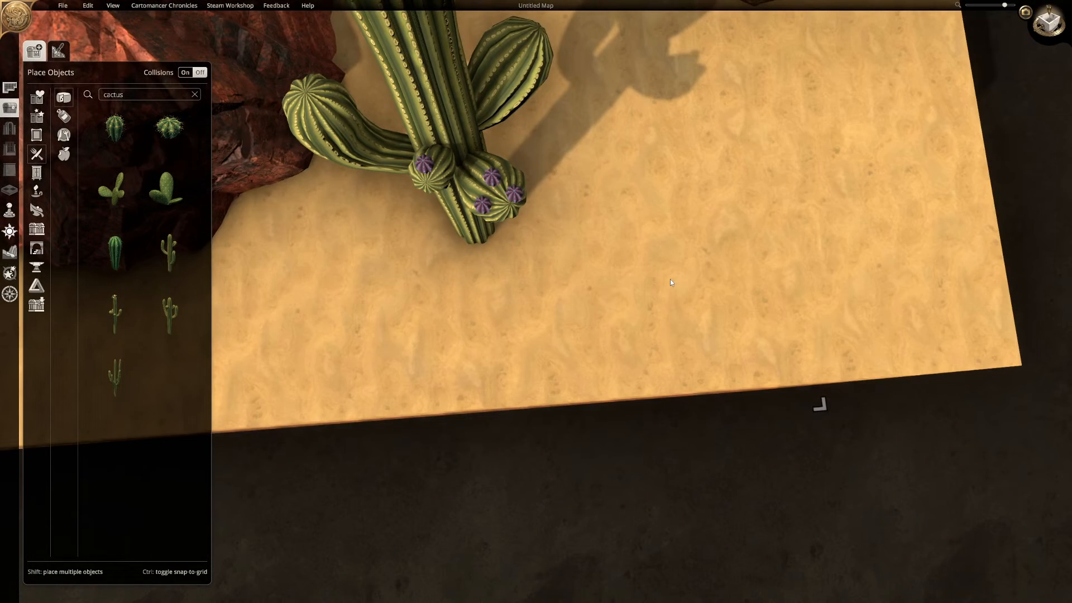
# Step: Add purple-tinted fruit copies to the tall cactus's upper arms on the lower right plateau
pyautogui.click(585, 288)
pyautogui.click(586, 342)
pyautogui.click(615, 371)
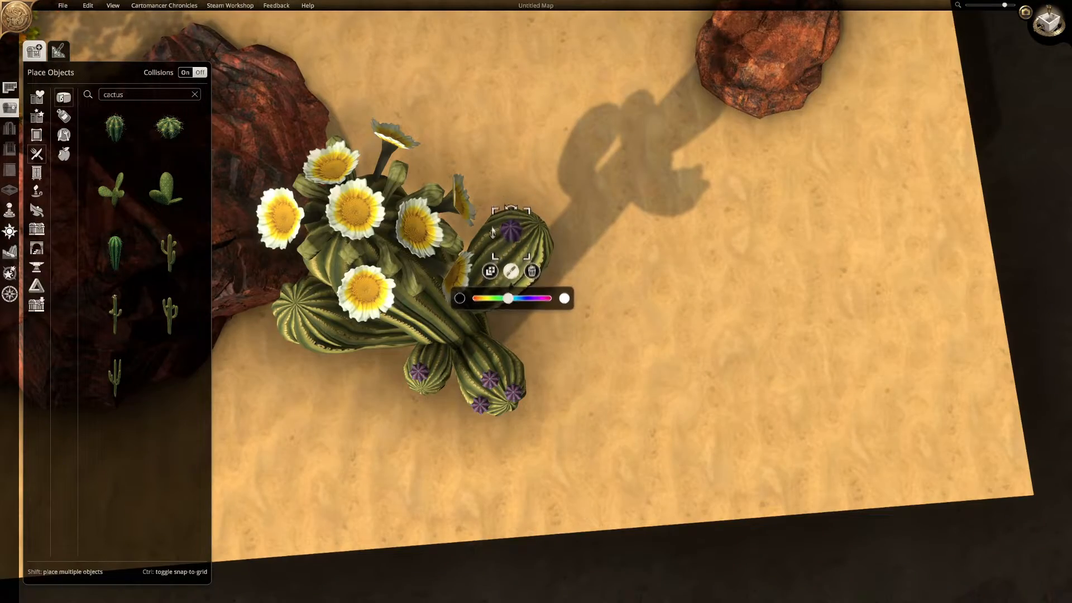
pyautogui.click(532, 244)
pyautogui.press('a')
pyautogui.press('d')
pyautogui.hotkey('ctrl', 'v')
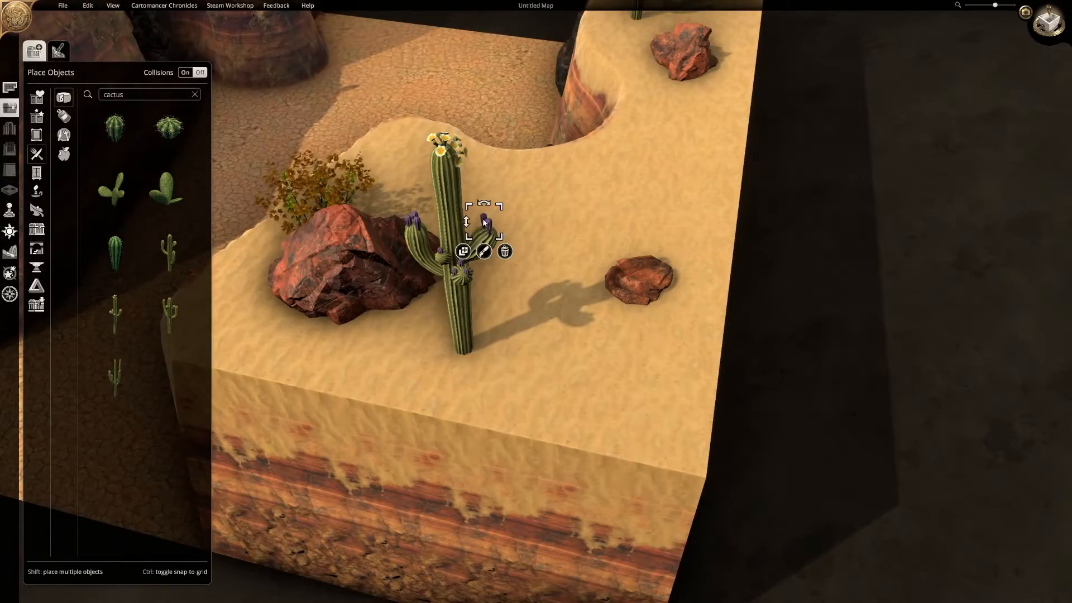
# Step: Search for "flowe" and place a small cluster of white-yellow daisies on top of the left plateau's multi-armed cactus
pyautogui.scroll(-4, 472, 245)
pyautogui.moveTo(472, 246); pyautogui.dragTo(625, 387, button='middle')
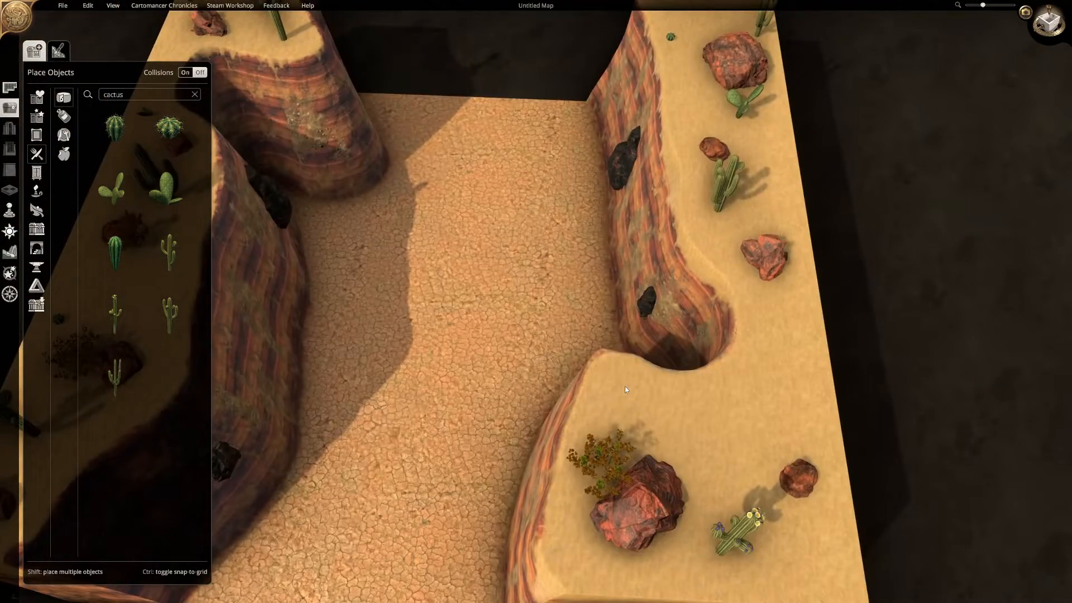
pyautogui.press('d')
pyautogui.click(129, 96)
pyautogui.write('flowe')
pyautogui.click(171, 382)
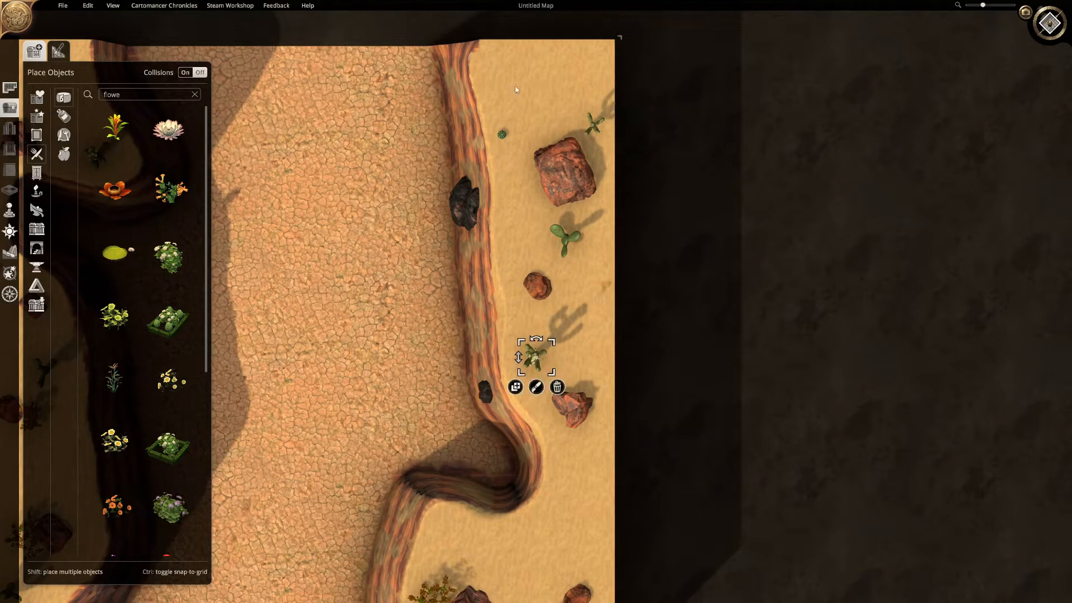
pyautogui.scroll(10, 593, 124)
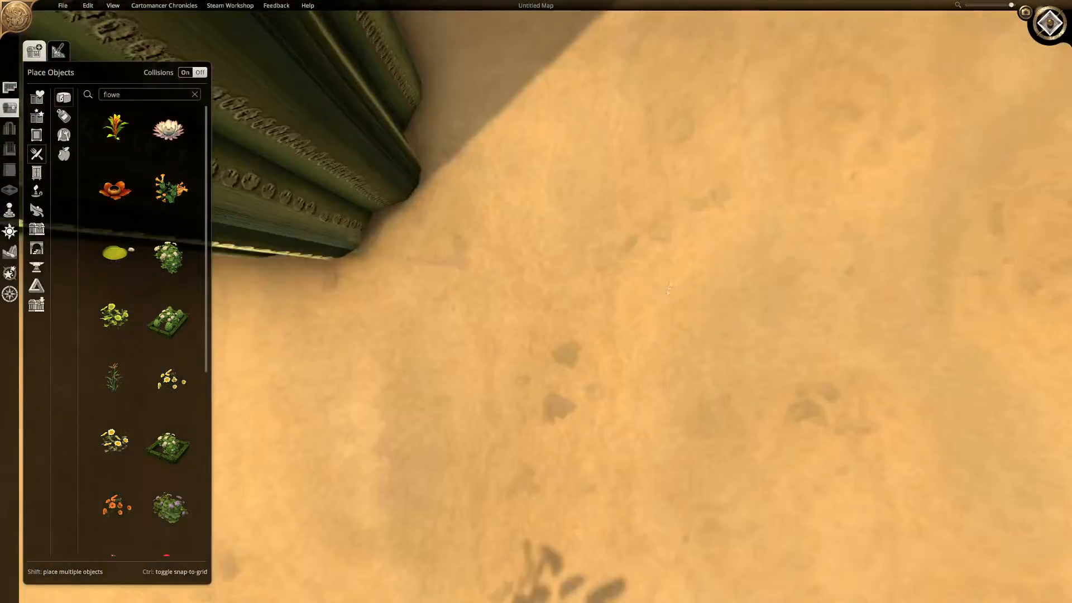
pyautogui.scroll(-4, 669, 289)
pyautogui.press('w')
pyautogui.click(516, 140)
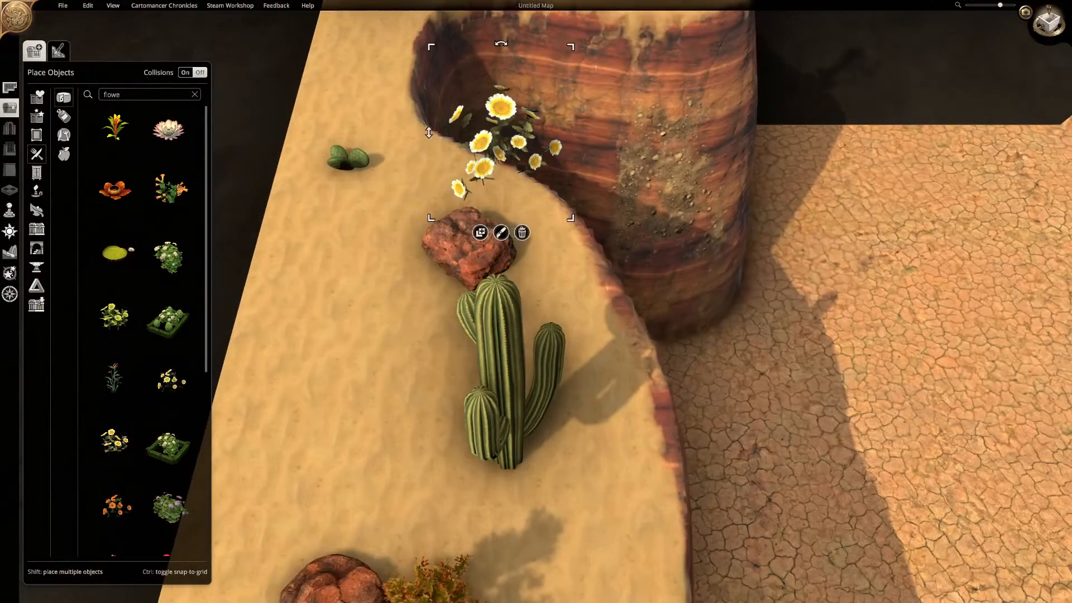
pyautogui.click(524, 373)
# Step: Place a pink-white blossom on top of each of the two small barrel cacti on the left plateau
pyautogui.press('s')
pyautogui.scroll(-4, 570, 347)
pyautogui.press('a')
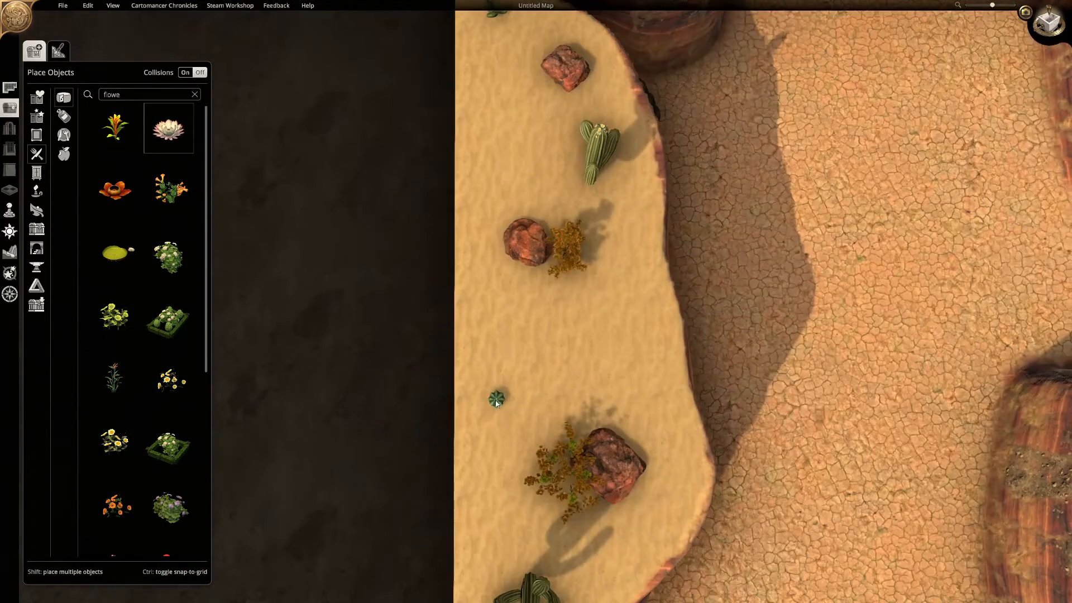
pyautogui.scroll(6, 471, 376)
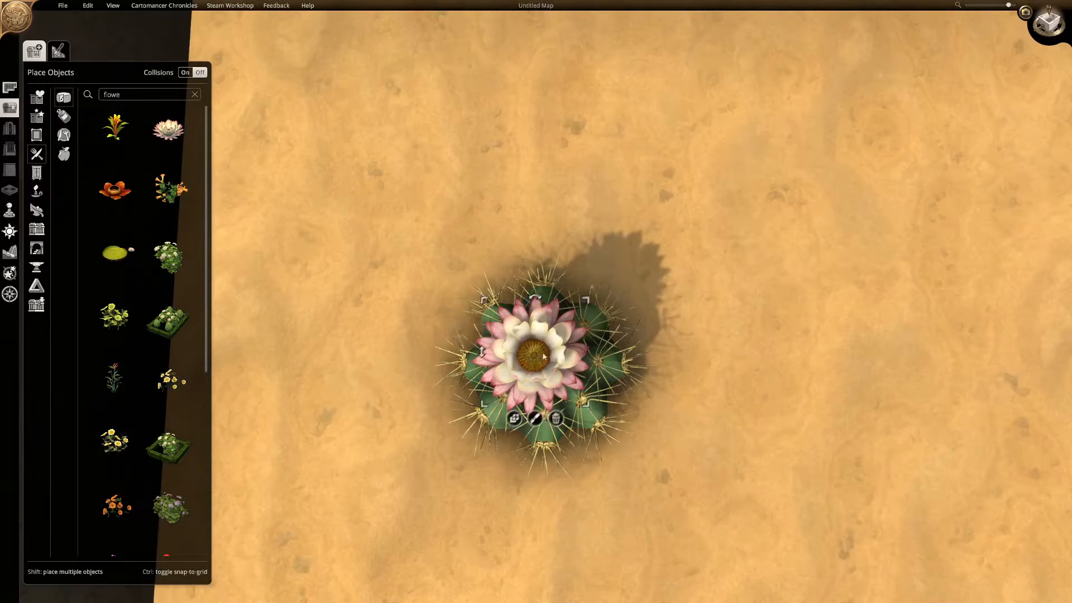
pyautogui.press('s')
pyautogui.scroll(-4, 685, 365)
pyautogui.scroll(-6, 568, 346)
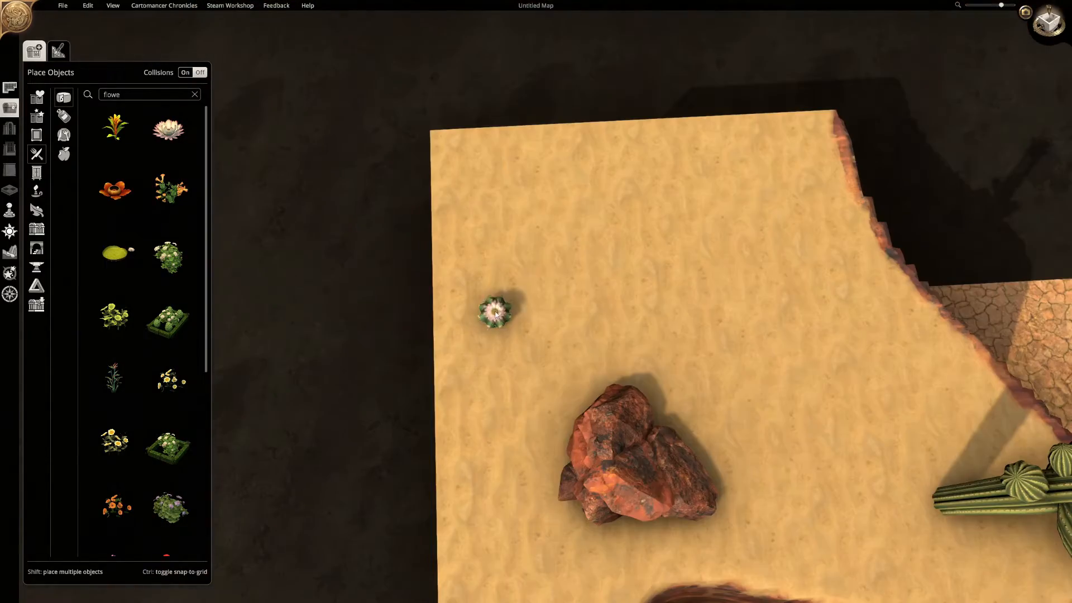
# Step: Crown the multi-armed cactus midway along the right plateau with a scaled-down cluster of white-yellow daisies
pyautogui.press('d')
pyautogui.scroll(6, 519, 332)
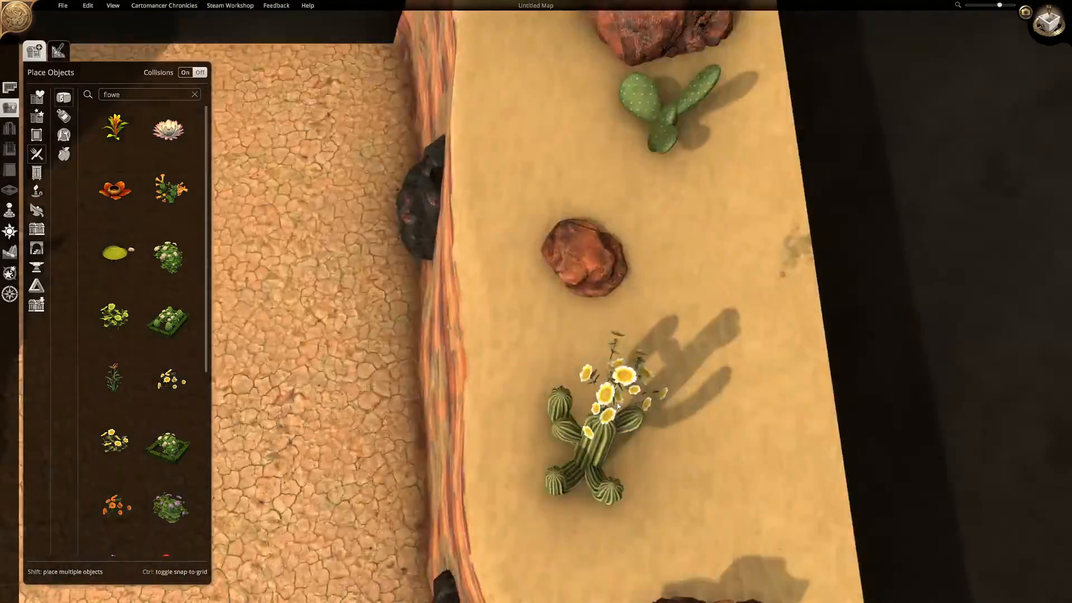
pyautogui.press('w')
pyautogui.press('s')
pyautogui.click(556, 300)
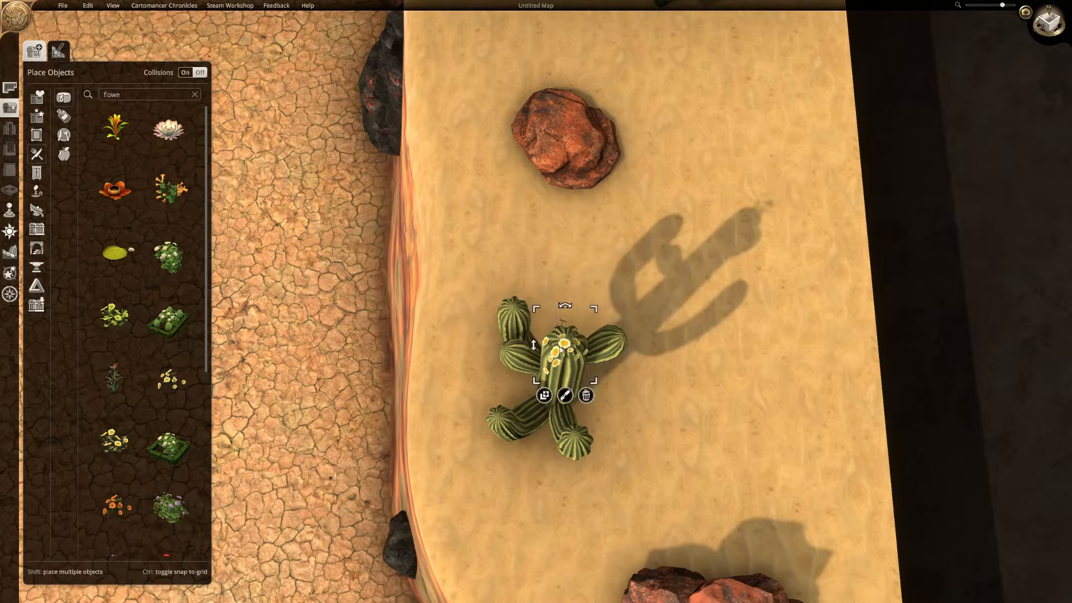
# Step: Paste the daisy cluster onto the cactus by the big upper boulder of the right plateau and shrink it to fit
pyautogui.press('d')
pyautogui.press('w')
pyautogui.hotkey('ctrl', 'v')
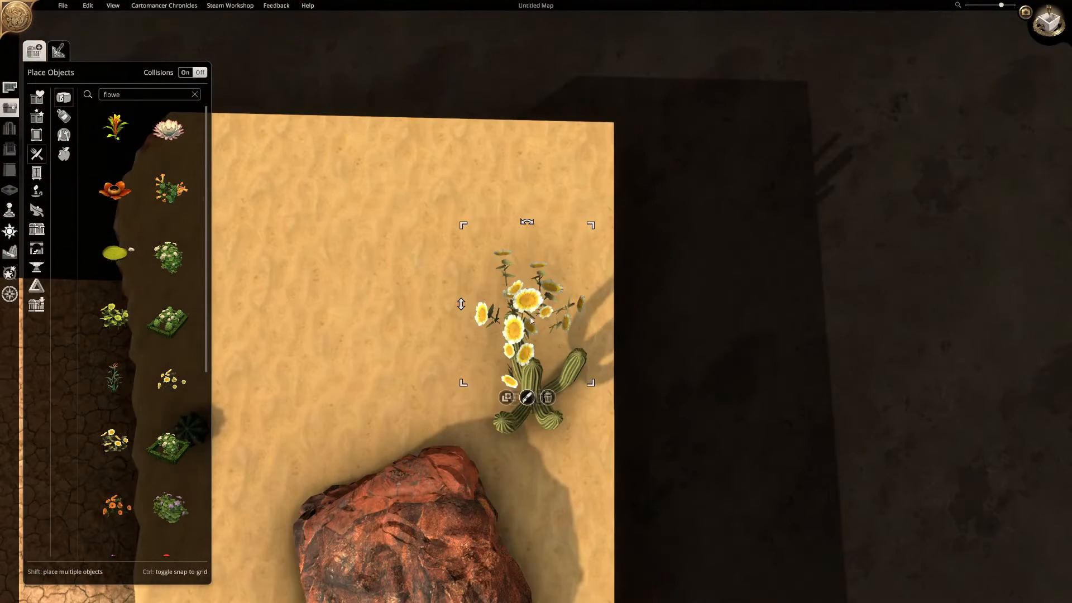
pyautogui.click(513, 320)
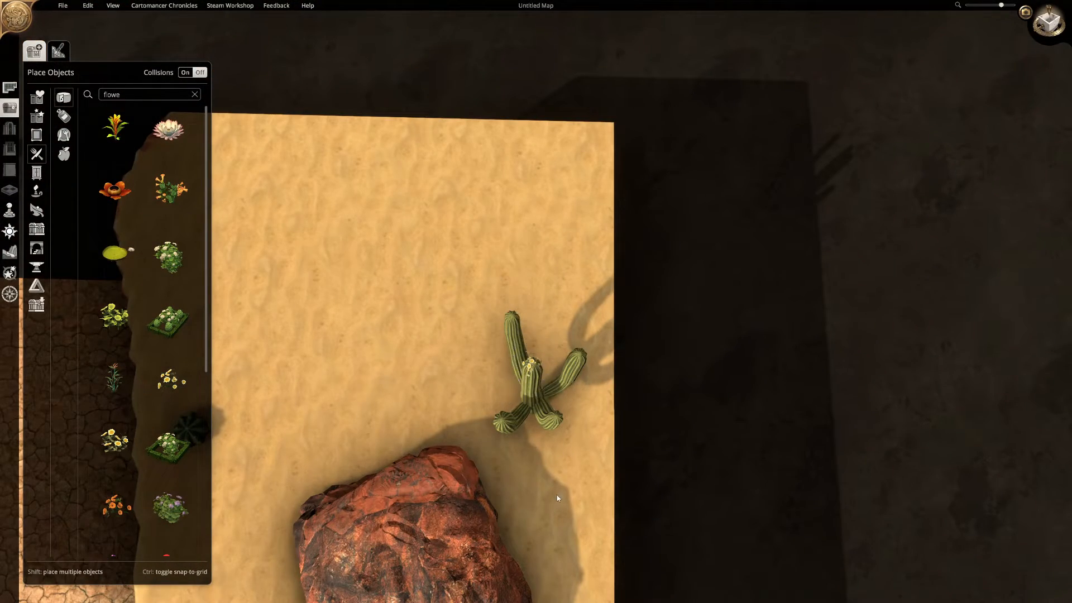
pyautogui.scroll(3, 557, 495)
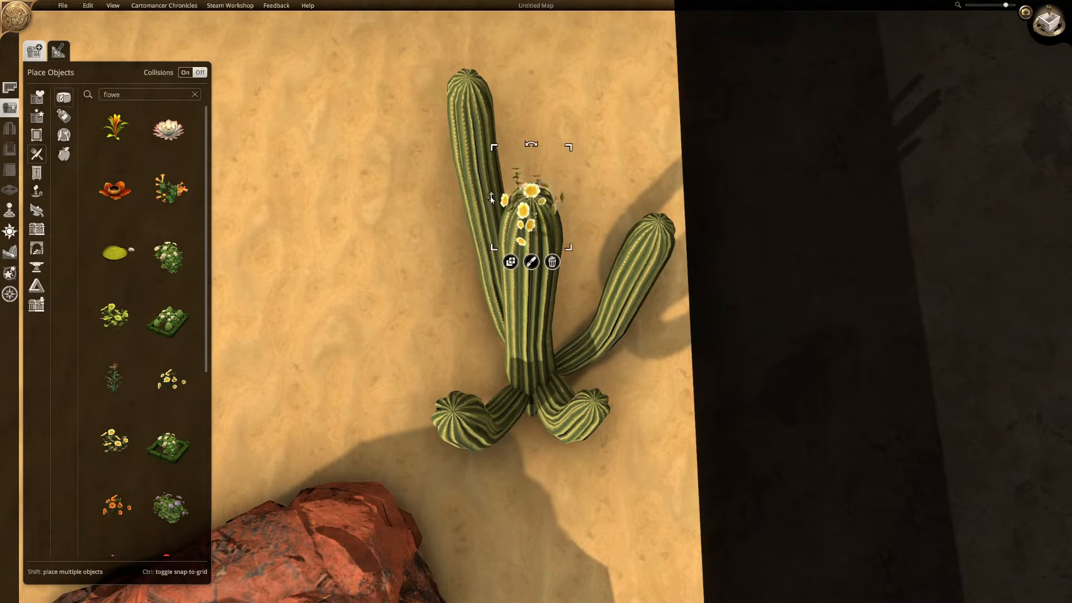
pyautogui.scroll(-5, 504, 332)
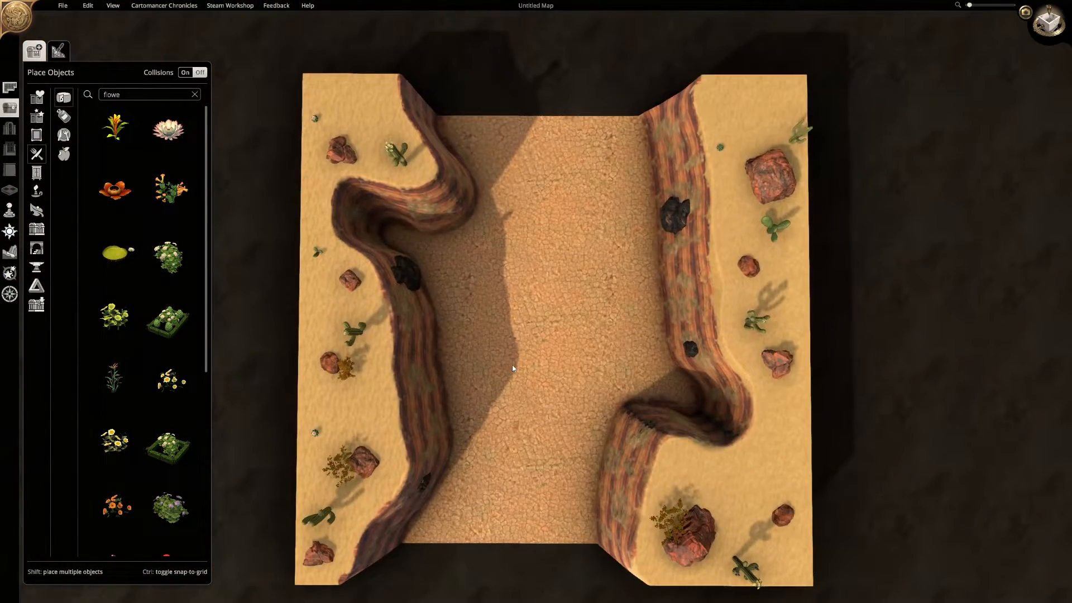
# Step: Search for "rail" and lay straight tracks along the upper edge of both plateaus, with a trestle section at each cliff edge
pyautogui.press('w')
pyautogui.click(130, 96)
pyautogui.write('rail')
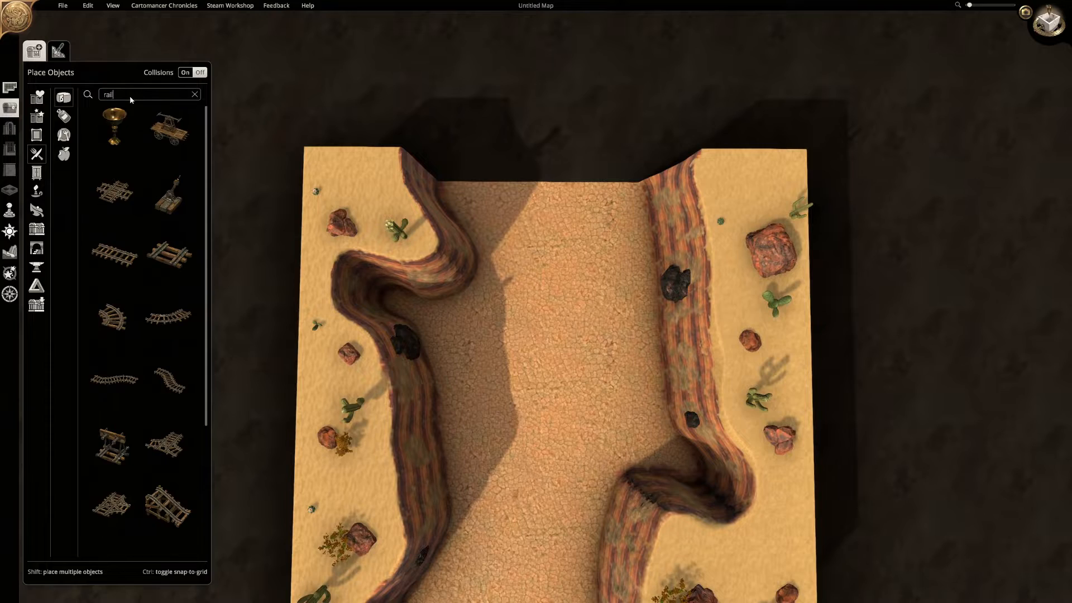
pyautogui.click(127, 241)
pyautogui.press('w')
pyautogui.press('a')
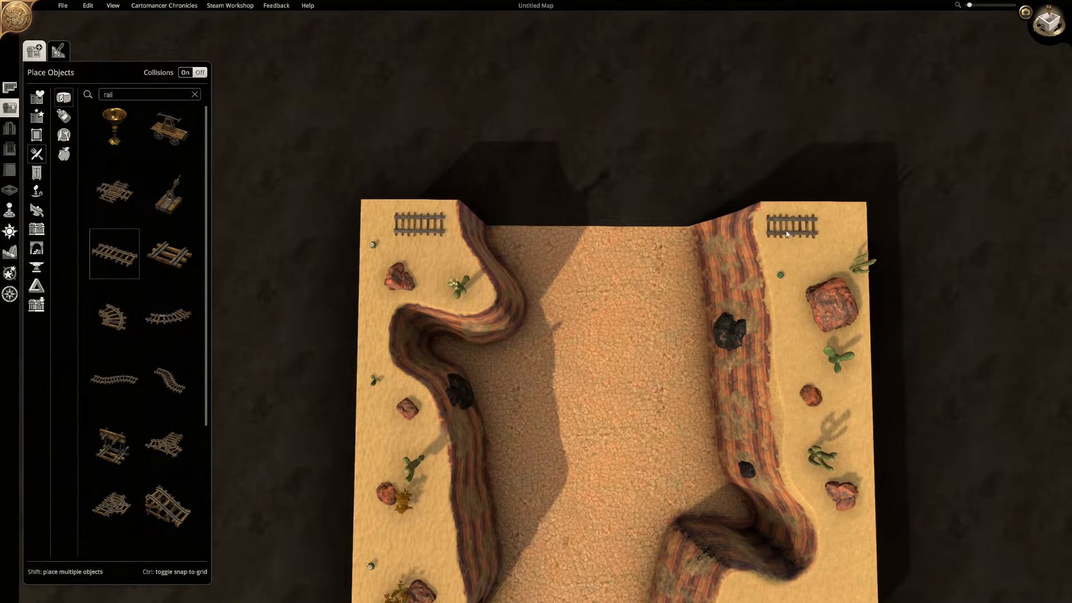
pyautogui.click(788, 233)
pyautogui.press('d')
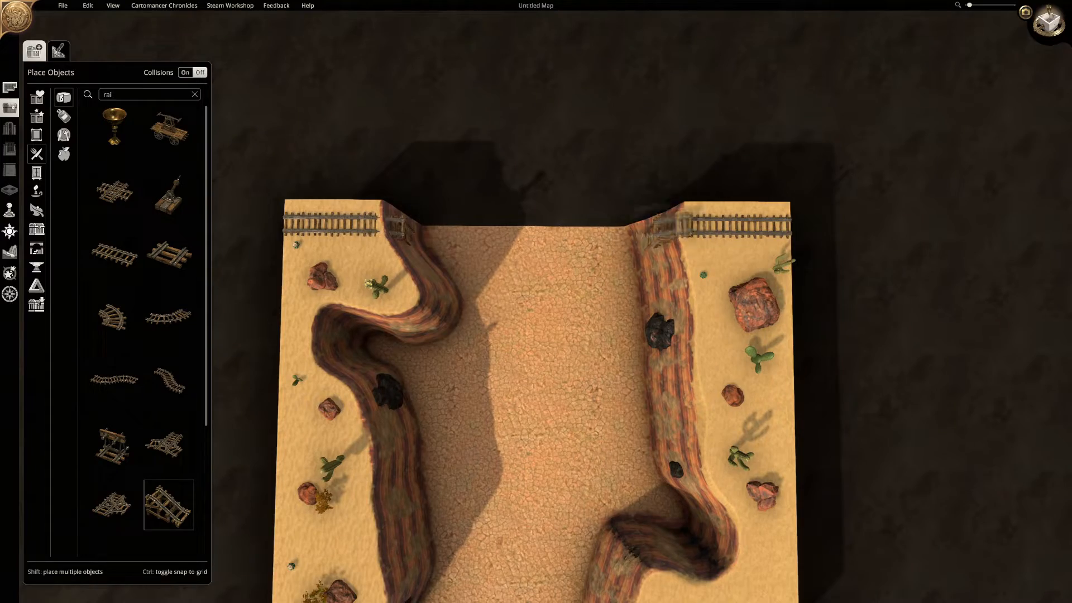
# Step: Bridge the canyon with elevated track sections connecting the trestle pieces on both cliffs
pyautogui.moveTo(454, 236); pyautogui.dragTo(554, 363, button='middle')
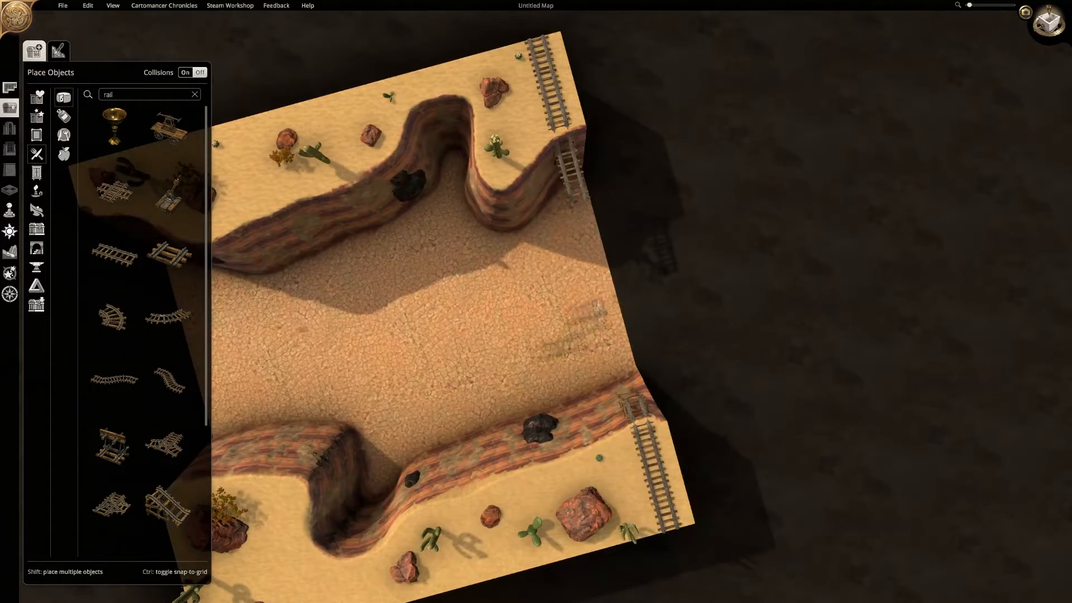
pyautogui.scroll(6, 633, 358)
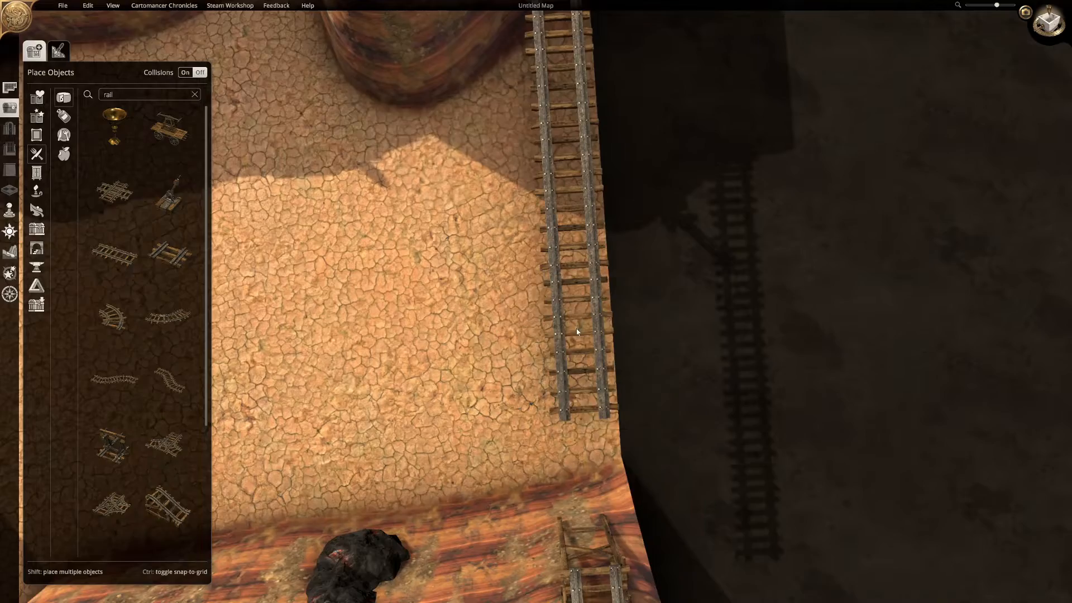
pyautogui.press('s')
pyautogui.click(579, 383)
pyautogui.moveTo(578, 383); pyautogui.dragTo(747, 342, button='middle')
pyautogui.scroll(-2, 698, 360)
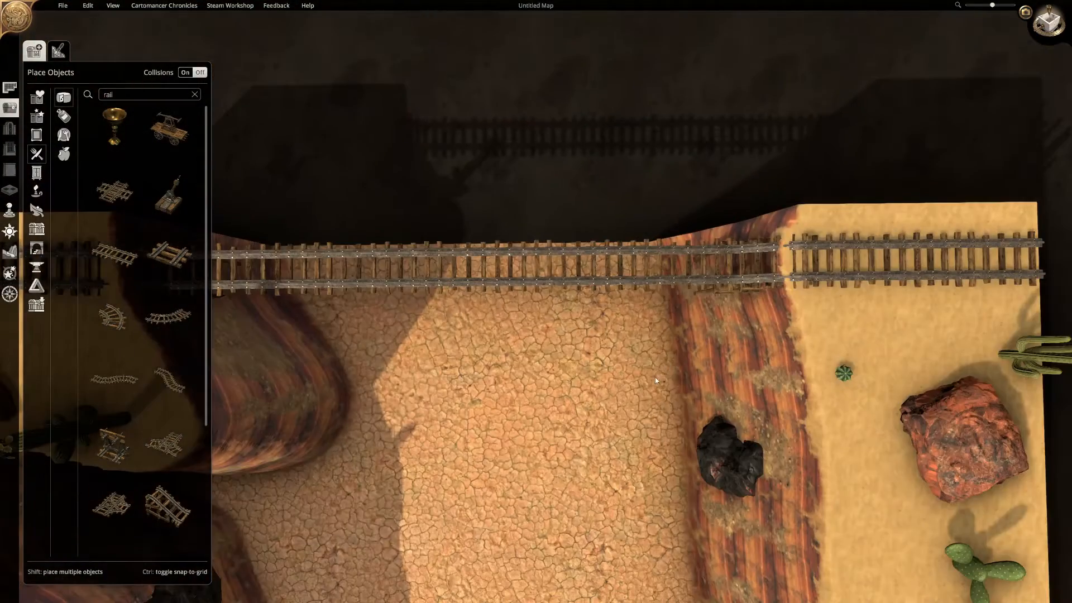
# Step: Place a track junction on the canyon bridge with its branch facing down the canyon
pyautogui.moveTo(560, 266); pyautogui.dragTo(554, 335)
pyautogui.click(111, 505)
pyautogui.moveTo(560, 266); pyautogui.dragTo(553, 335)
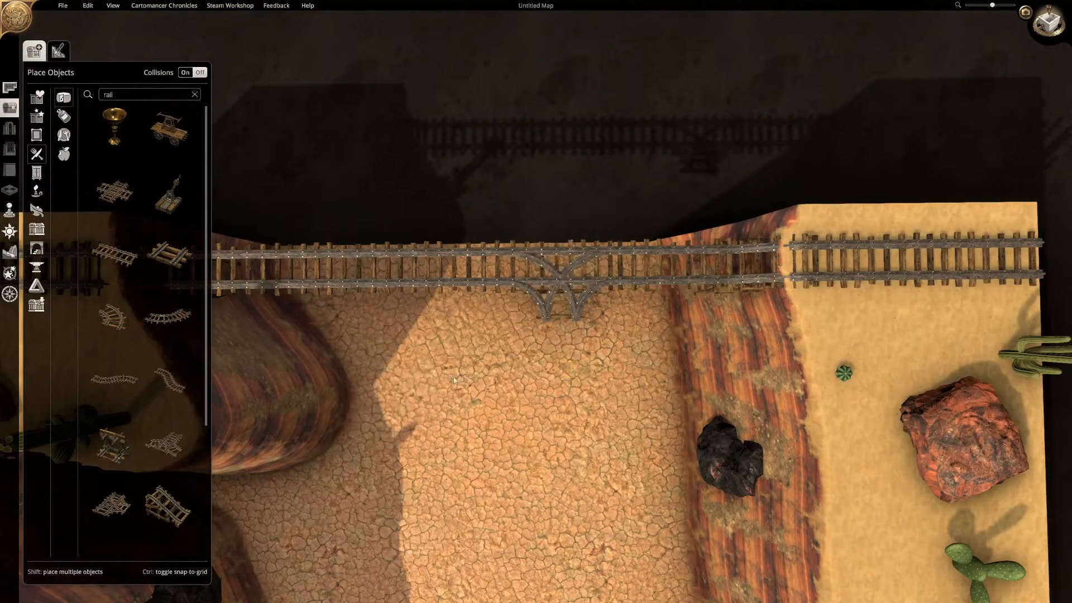
pyautogui.moveTo(545, 335); pyautogui.dragTo(545, 302, button='middle')
# Step: Place a row of trestle track sections from the bridge junction down the length of the canyon
pyautogui.click(168, 505)
pyautogui.keyDown('shift'); pyautogui.click(557, 281); pyautogui.keyUp('shift')
pyautogui.keyDown('shift'); pyautogui.click(562, 329); pyautogui.keyUp('shift')
pyautogui.keyDown('shift'); pyautogui.click(560, 383); pyautogui.keyUp('shift')
pyautogui.keyDown('shift'); pyautogui.click(560, 438); pyautogui.keyUp('shift')
pyautogui.keyDown('shift'); pyautogui.click(558, 498); pyautogui.keyUp('shift')
pyautogui.keyDown('shift'); pyautogui.click(555, 562); pyautogui.keyUp('shift')
pyautogui.press('s')
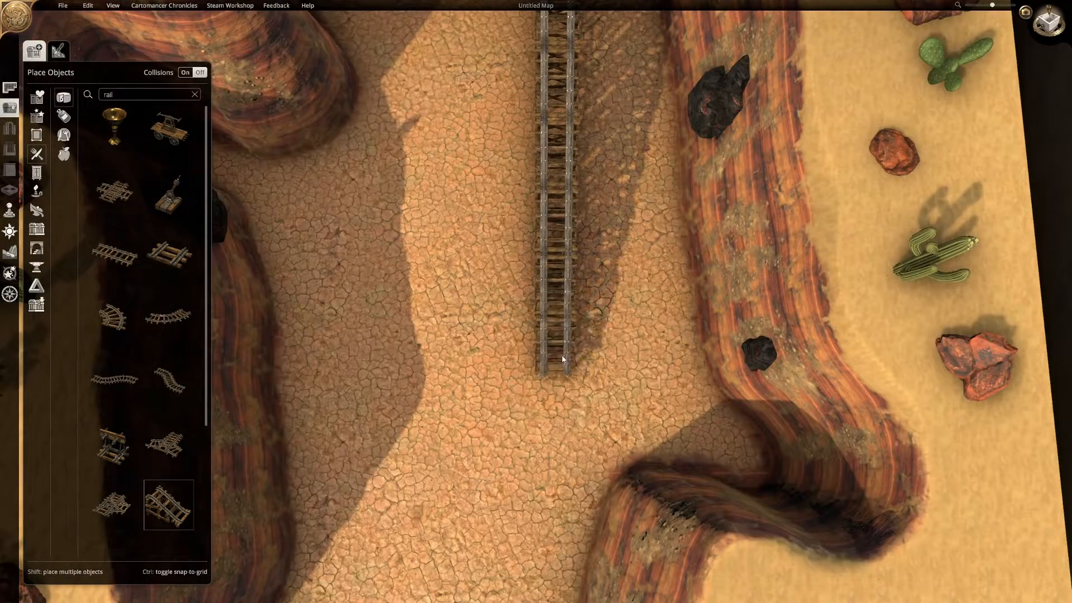
# Step: Delete the surplus piece near the end of the elevated track line in the canyon
pyautogui.moveTo(469, 410); pyautogui.dragTo(483, 391, button='middle')
pyautogui.scroll(2, 482, 391)
pyautogui.click(657, 448)
pyautogui.press('Delete')
pyautogui.moveTo(658, 449); pyautogui.dragTo(502, 400, button='middle')
pyautogui.scroll(2, 501, 400)
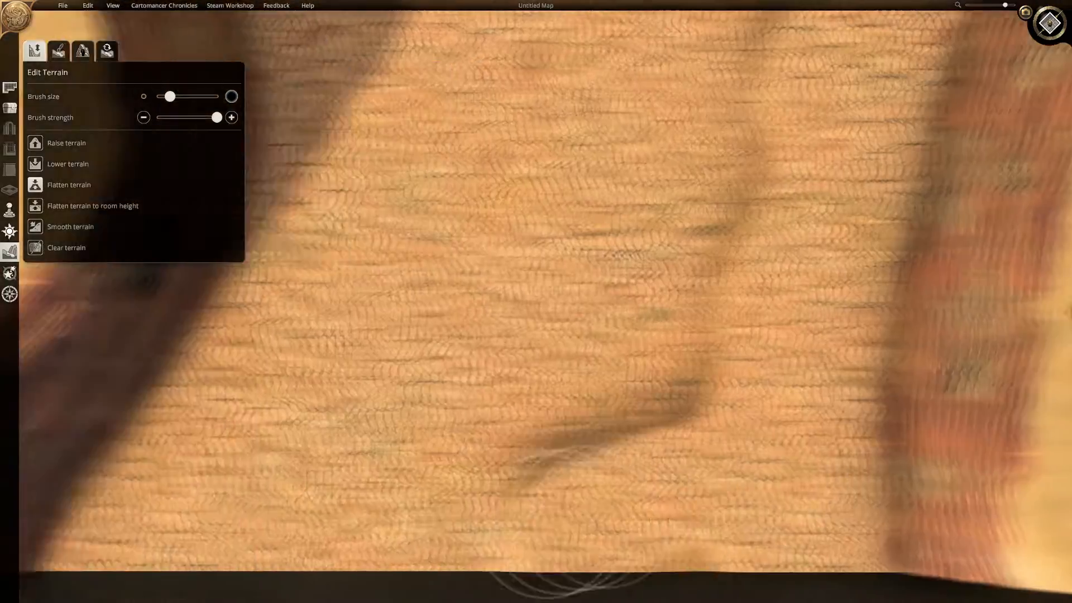
pyautogui.press('a')
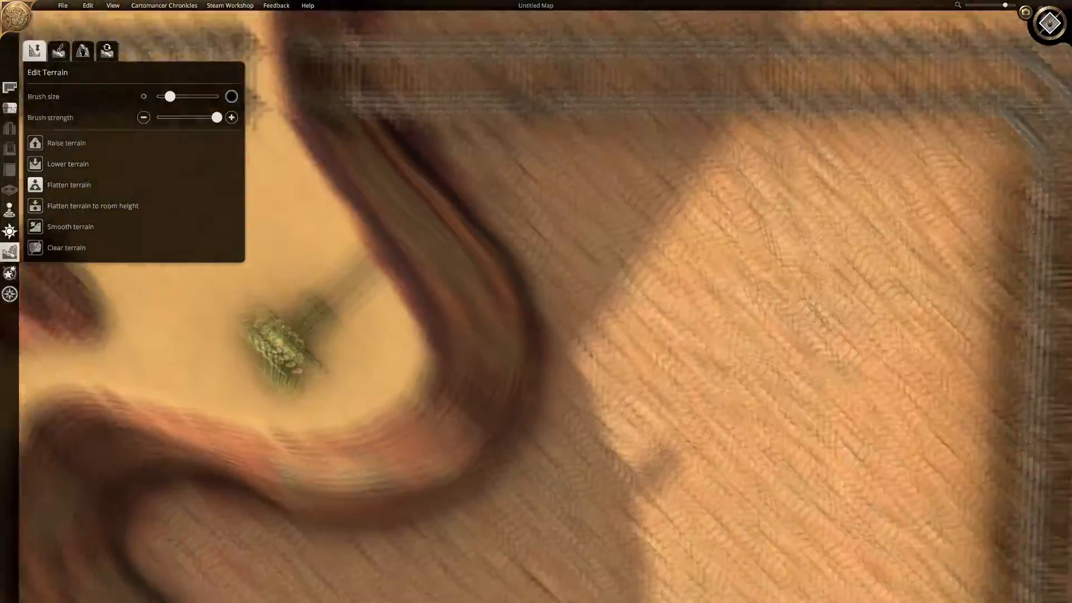
pyautogui.click(10, 107)
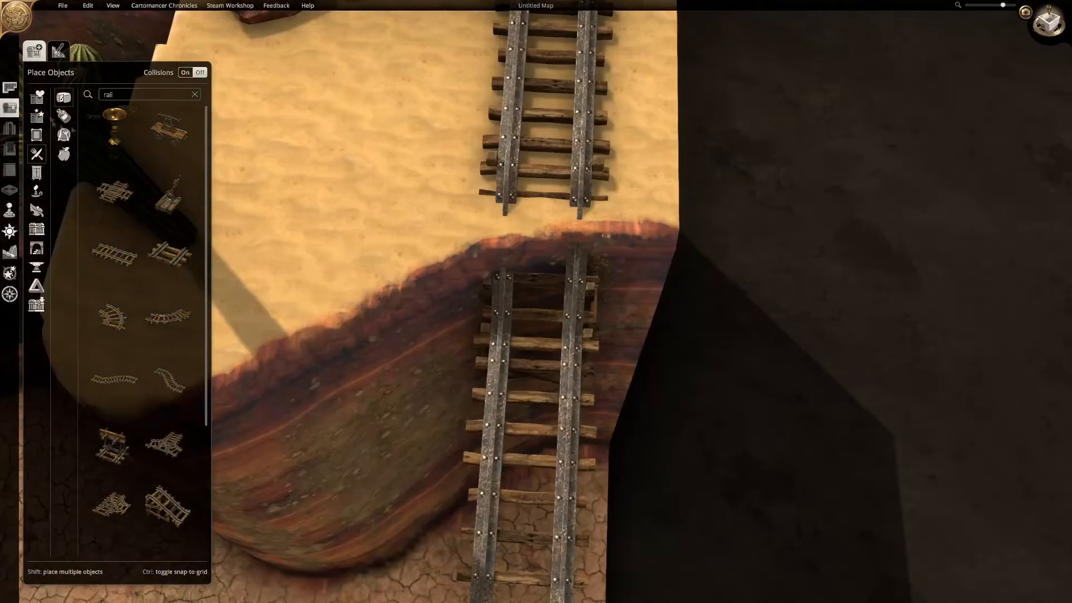
pyautogui.click(10, 252)
pyautogui.click(34, 51)
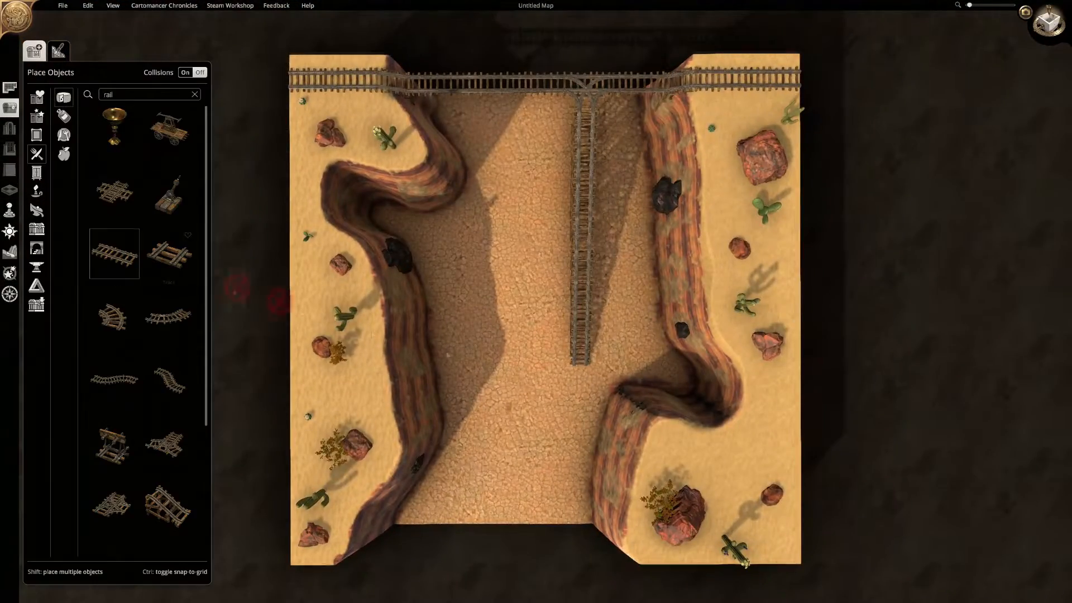
# Step: Extend the branch line along the canyon floor, bend it toward the left cliff, and add a junction at its end
pyautogui.press('s')
pyautogui.press('s')
pyautogui.click(585, 342)
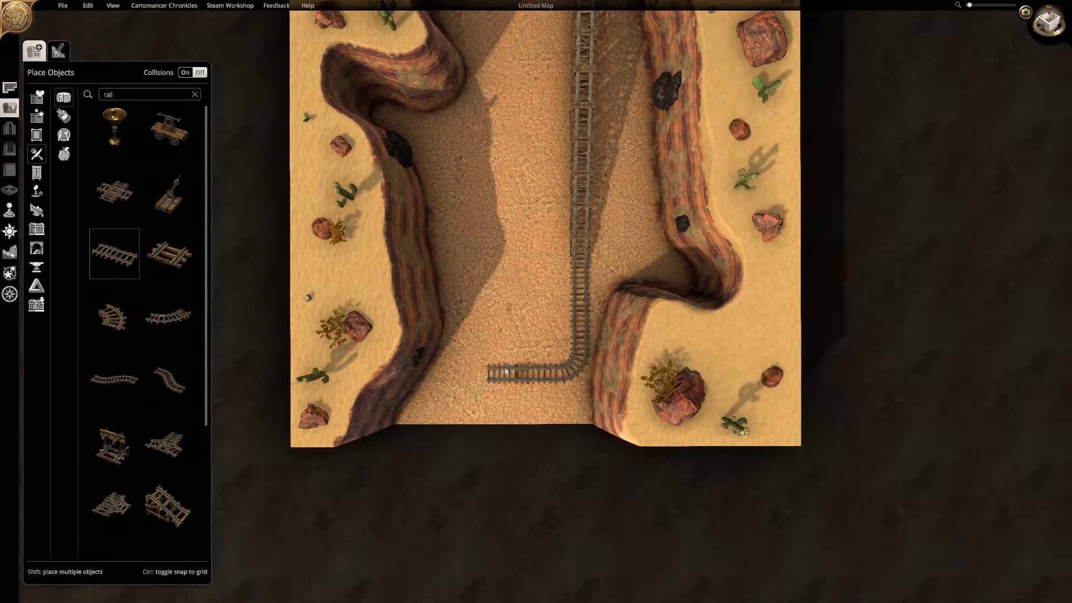
pyautogui.click(169, 442)
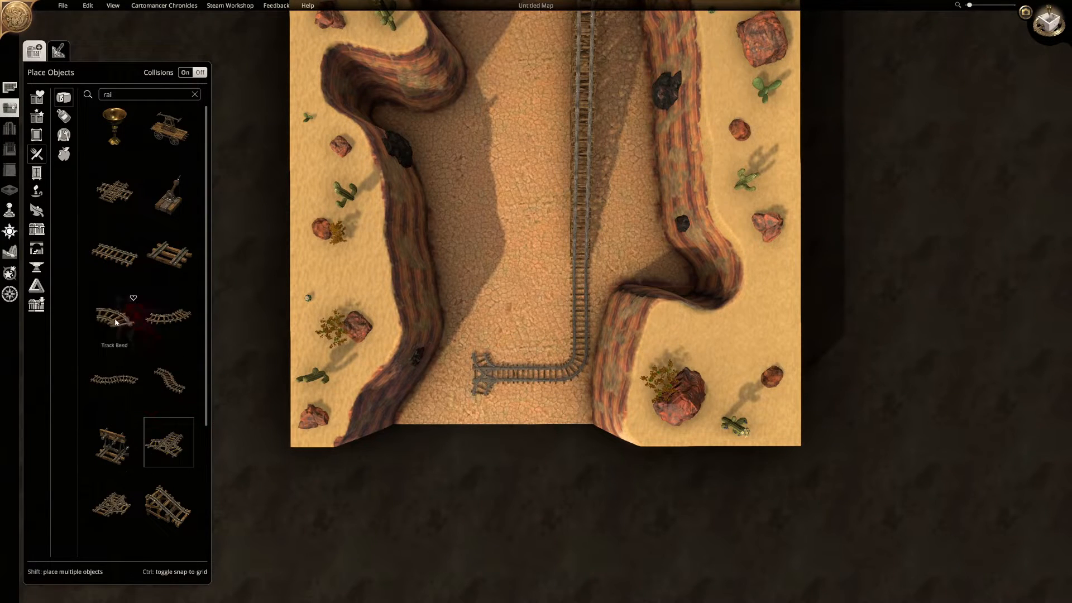
# Step: Lay straight tracks from the floor junction up the left side of the canyon to the bridge and down to the lower map edge
pyautogui.keyDown('shift'); pyautogui.click(471, 218); pyautogui.keyUp('shift')
pyautogui.press('w')
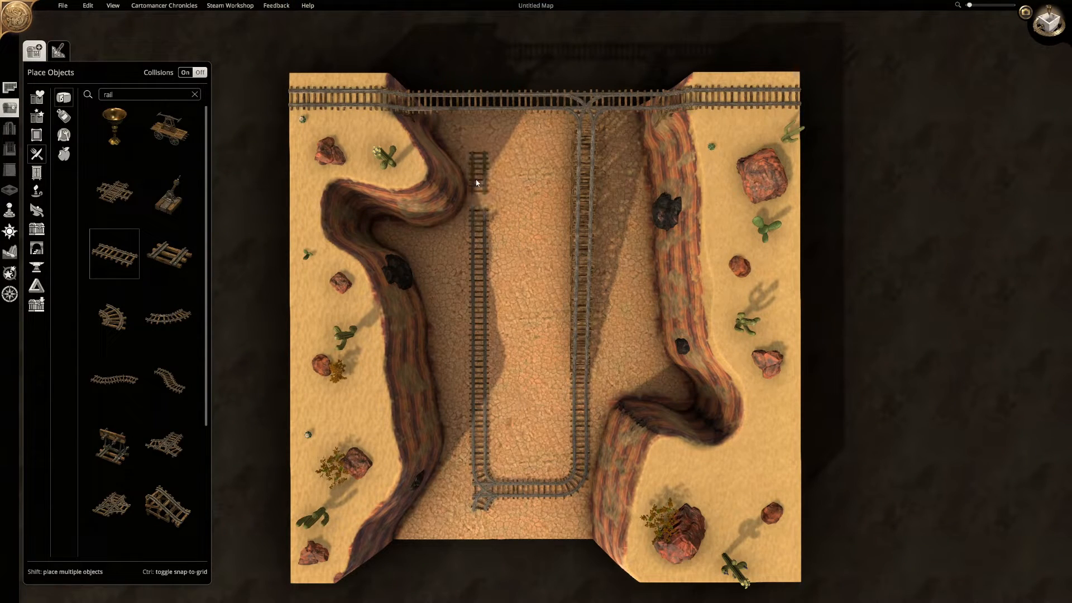
pyautogui.keyDown('shift'); pyautogui.click(476, 122); pyautogui.keyUp('shift')
pyautogui.press('s')
pyautogui.keyDown('shift'); pyautogui.click(478, 422); pyautogui.keyUp('shift')
pyautogui.keyDown('shift'); pyautogui.click(478, 437); pyautogui.keyUp('shift')
pyautogui.press('w')
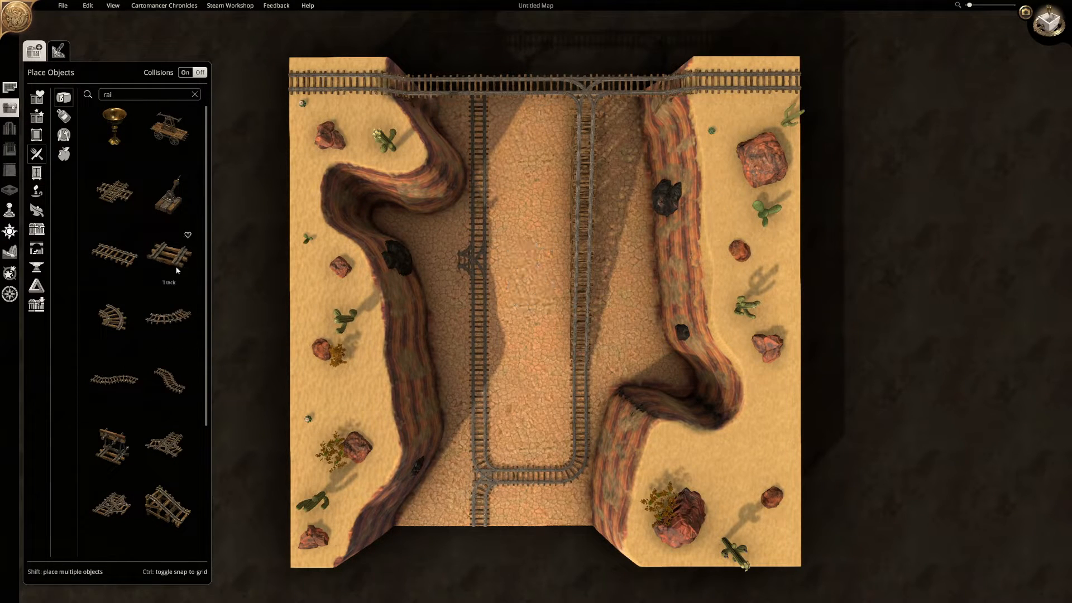
# Step: Search the objects for "pole" and place a wooden post on the canyon floor near the bridge junction
pyautogui.scroll(4, 579, 338)
pyautogui.moveTo(580, 338); pyautogui.dragTo(730, 345, button='middle')
pyautogui.scroll(-5, 579, 338)
pyautogui.scroll(2, 580, 338)
pyautogui.scroll(3, 730, 345)
pyautogui.scroll(-3, 118, 263)
pyautogui.scroll(3, 118, 263)
pyautogui.click(121, 98)
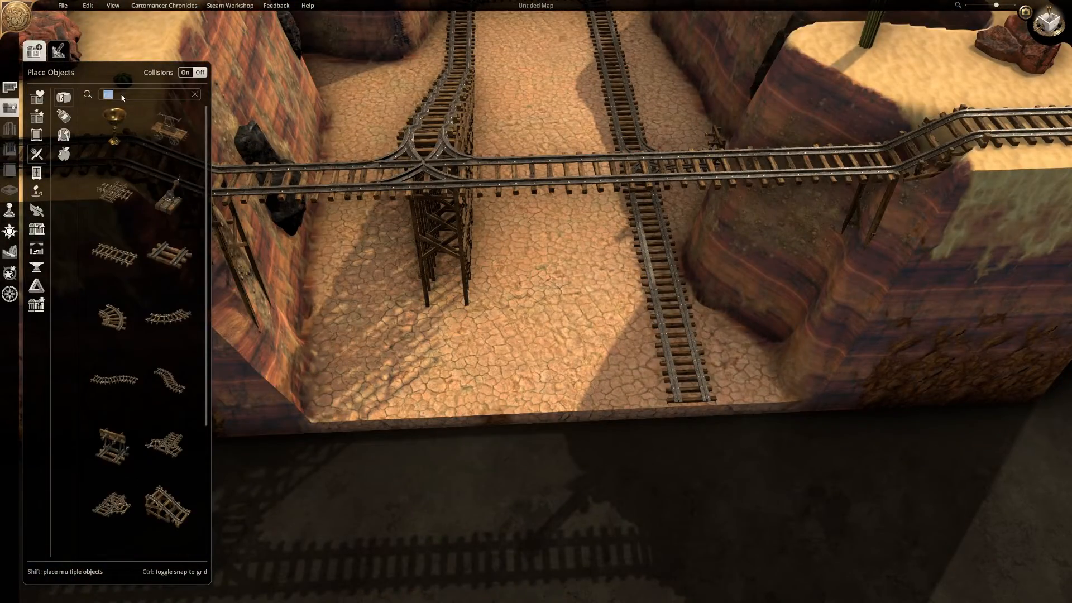
pyautogui.write('pole')
pyautogui.click(169, 382)
pyautogui.scroll(-3, 169, 382)
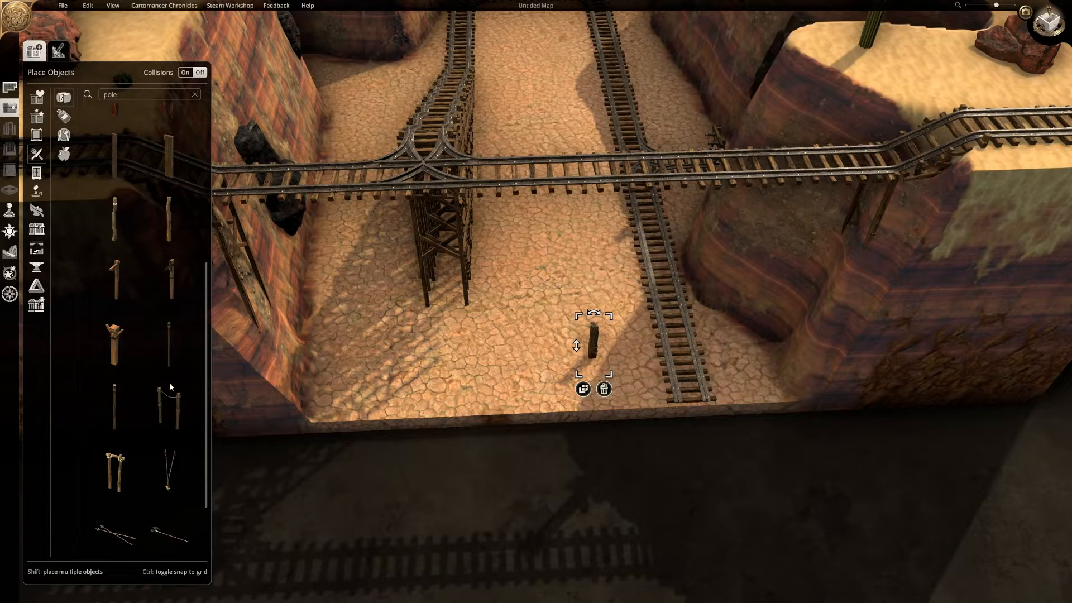
pyautogui.scroll(5, 168, 408)
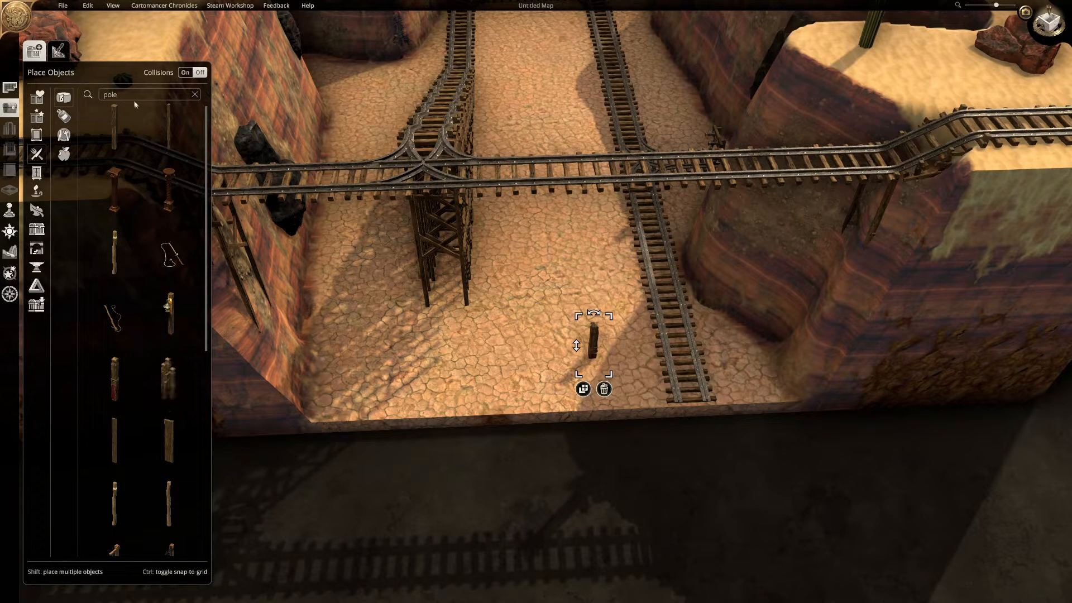
# Step: Try a column from the architectural pieces on the canyon floor beside the trestle, then delete it
pyautogui.click(36, 248)
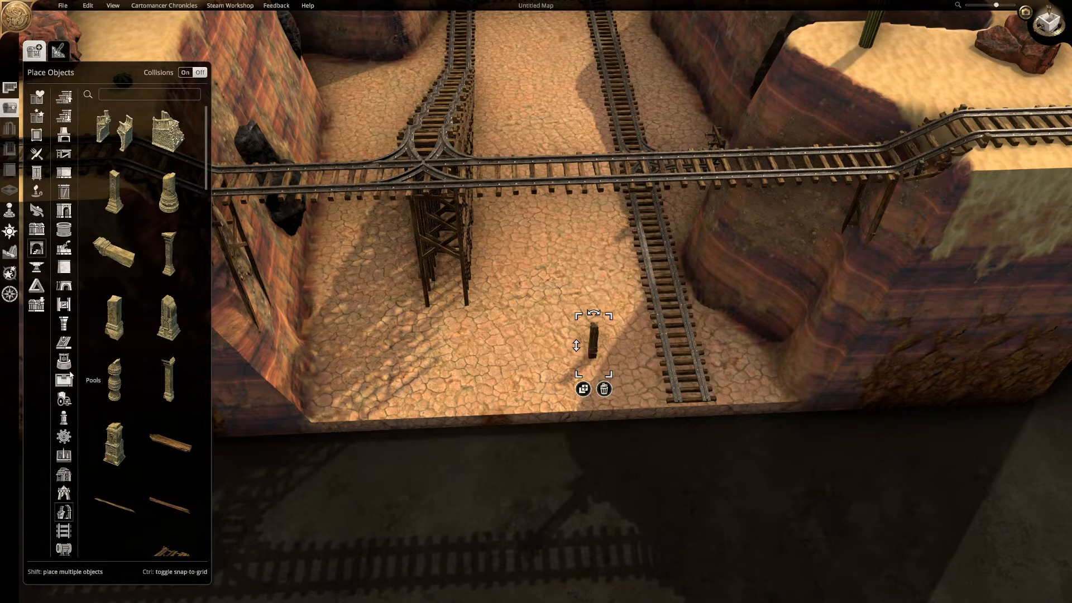
pyautogui.scroll(-10, 118, 317)
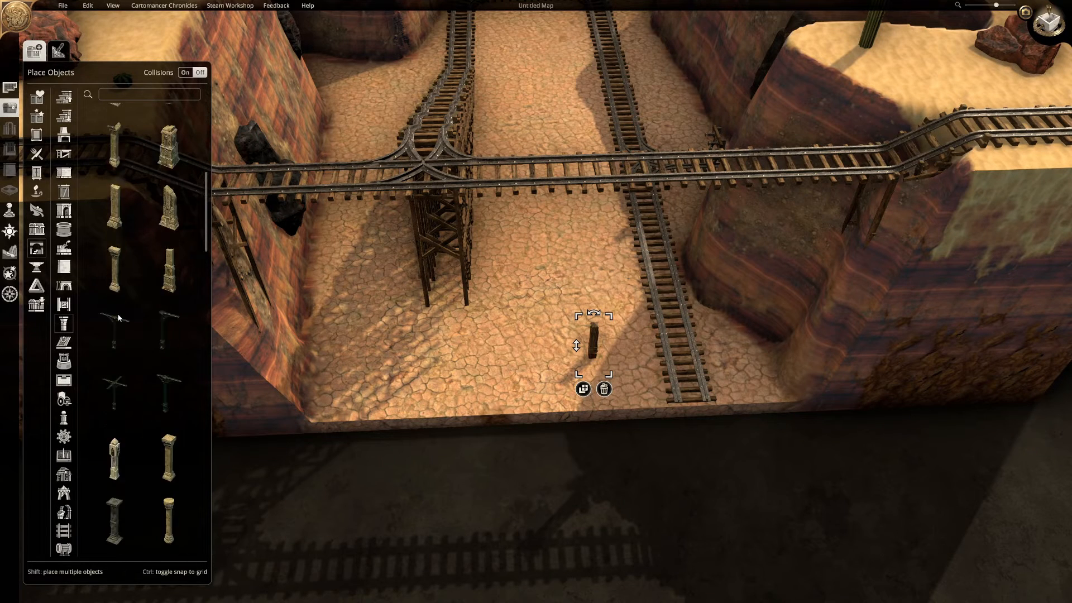
pyautogui.scroll(-3, 118, 317)
pyautogui.click(169, 449)
pyautogui.click(475, 313)
pyautogui.press('Delete')
pyautogui.scroll(10, 169, 406)
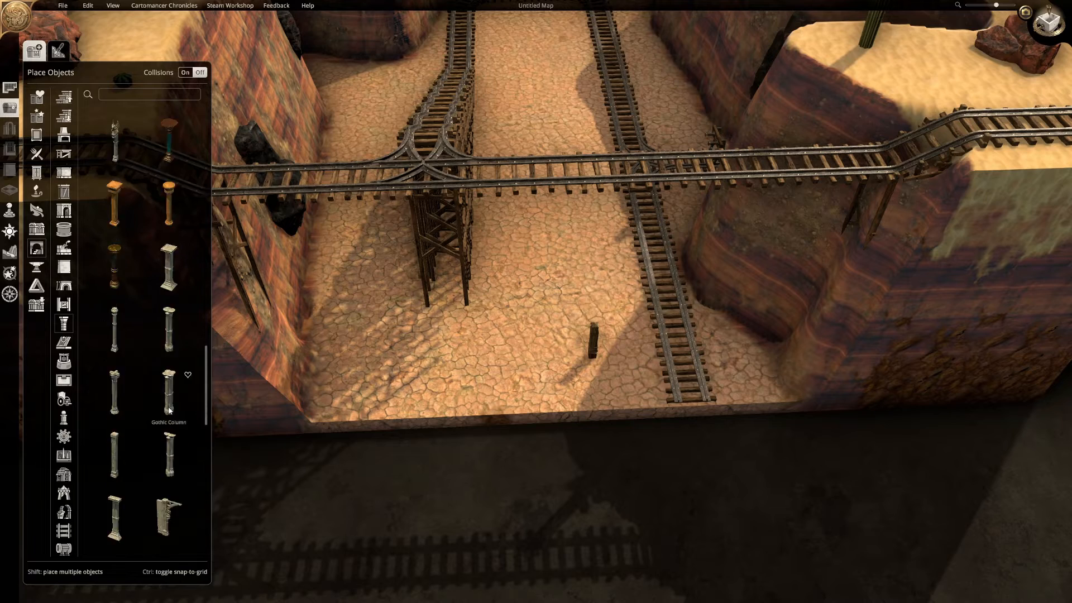
# Step: Place a thin post, a wooden frame and two kinds of support beams on the canyon floor below the bridge
pyautogui.scroll(5, 136, 286)
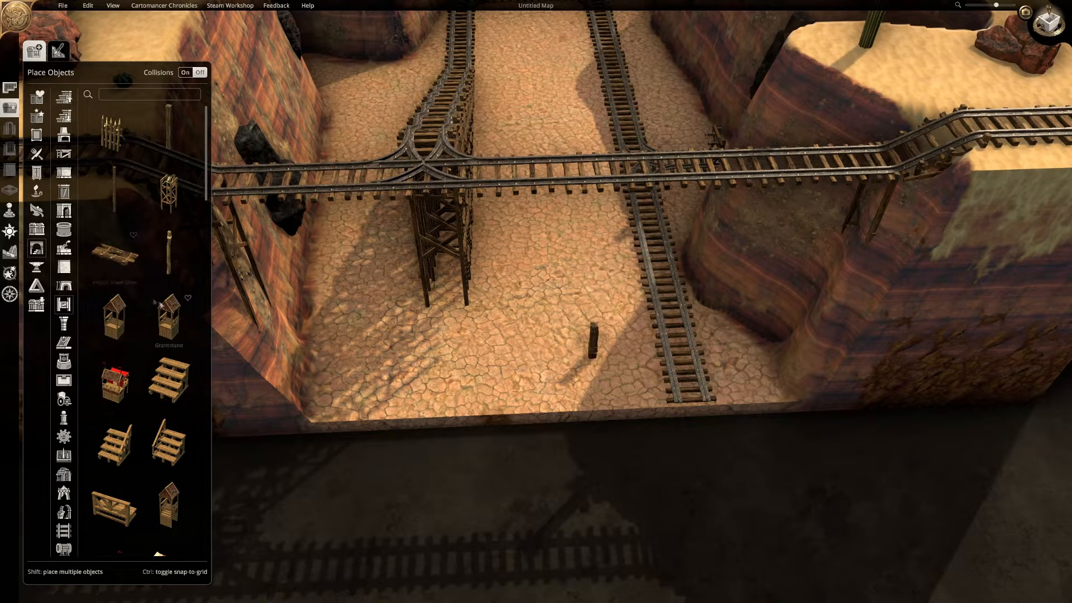
pyautogui.click(593, 342)
pyautogui.scroll(-8, 163, 383)
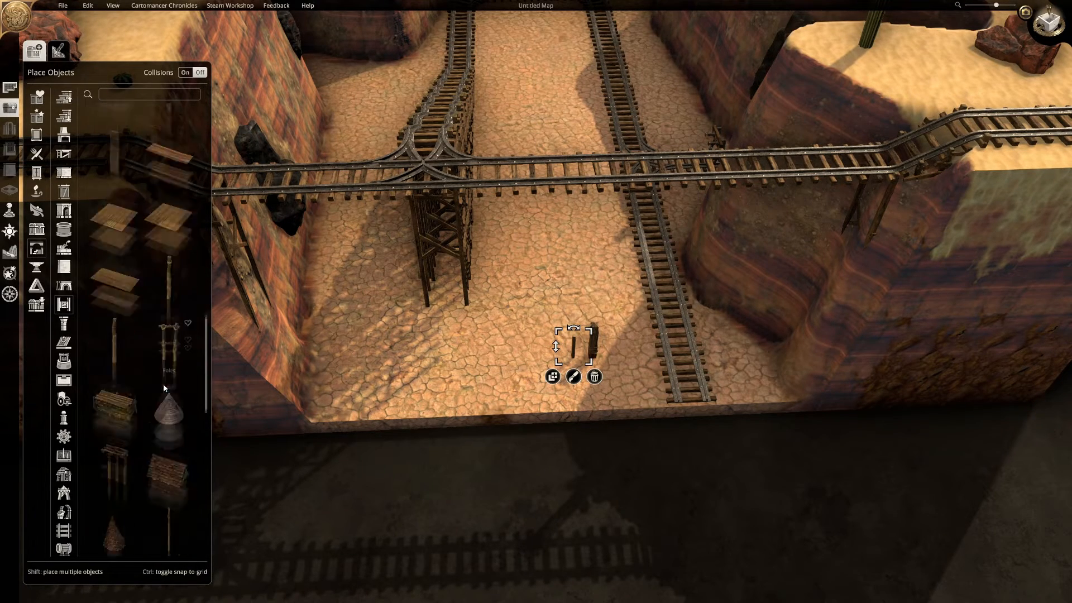
pyautogui.click(118, 412)
pyautogui.scroll(-6, 162, 430)
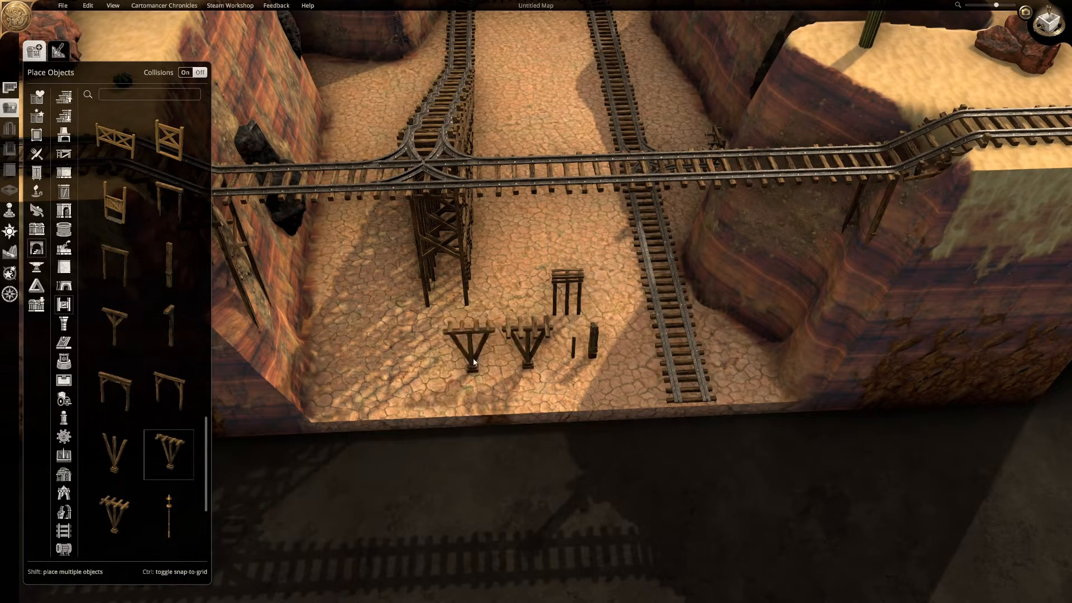
# Step: Resize and raise the support beams and fit them beneath the bridge junction
pyautogui.scroll(3, 466, 403)
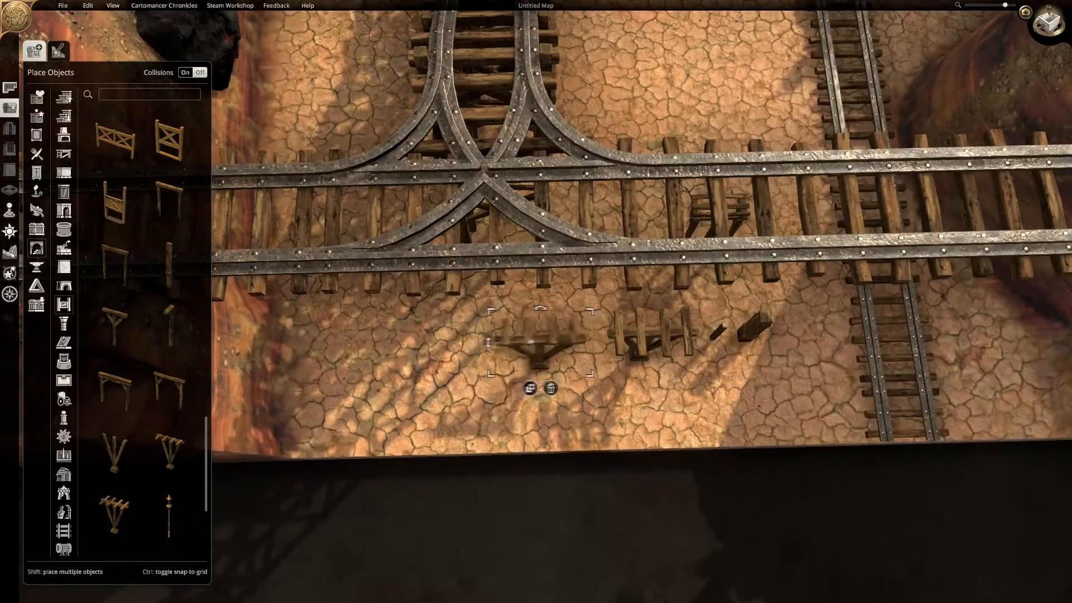
pyautogui.moveTo(531, 355); pyautogui.dragTo(421, 55)
pyautogui.moveTo(539, 190); pyautogui.dragTo(538, 225)
pyautogui.moveTo(606, 204); pyautogui.dragTo(653, 182)
pyautogui.moveTo(379, 264); pyautogui.dragTo(379, 335)
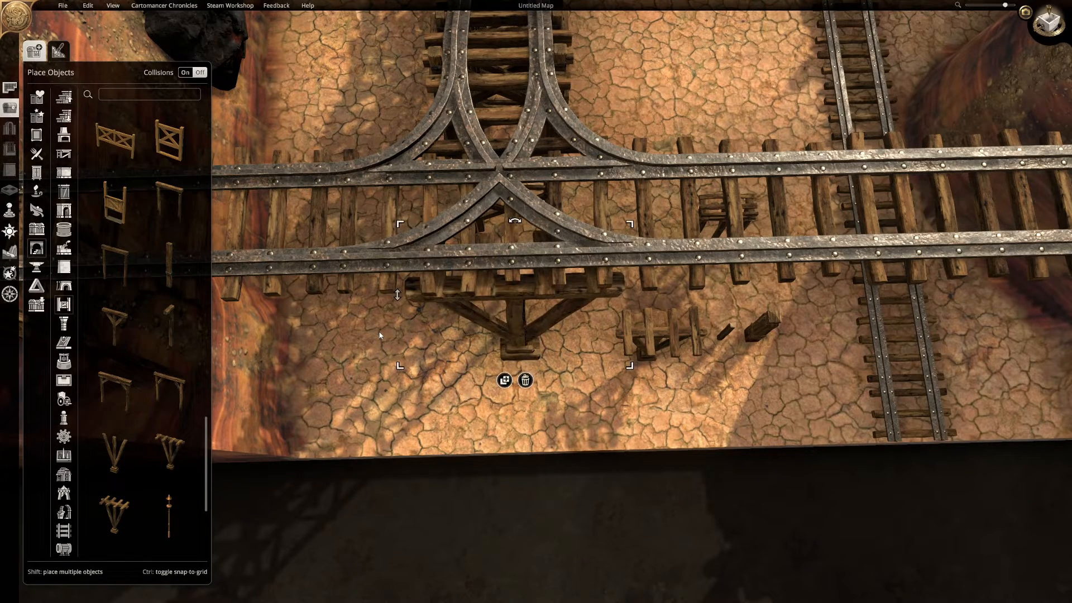
pyautogui.hotkey('ctrl', 'z')
pyautogui.hotkey('ctrl', 'z')
pyautogui.click(480, 256)
pyautogui.moveTo(416, 266); pyautogui.dragTo(417, 286)
pyautogui.moveTo(524, 303); pyautogui.dragTo(521, 308)
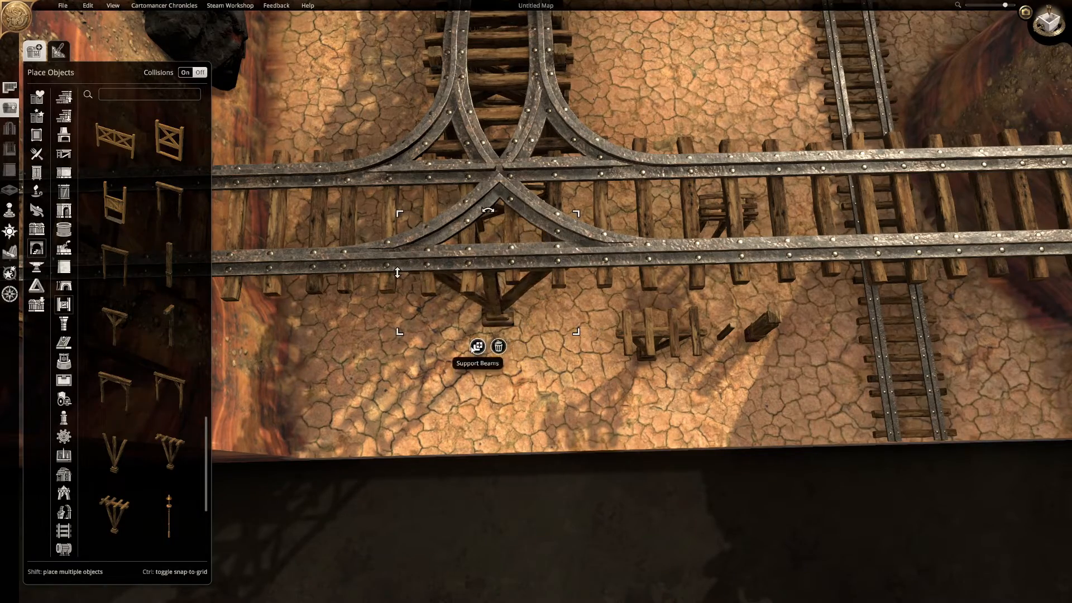
# Step: Duplicate the support beams and place the copy farther along beneath the bridge
pyautogui.click(472, 347)
pyautogui.press('d')
pyautogui.click(606, 291)
pyautogui.moveTo(606, 291); pyautogui.dragTo(578, 229, button='middle')
# Step: Stand a wooden post under each set of bridge support beams and delete the leftover sample supports
pyautogui.moveTo(764, 371); pyautogui.dragTo(502, 257)
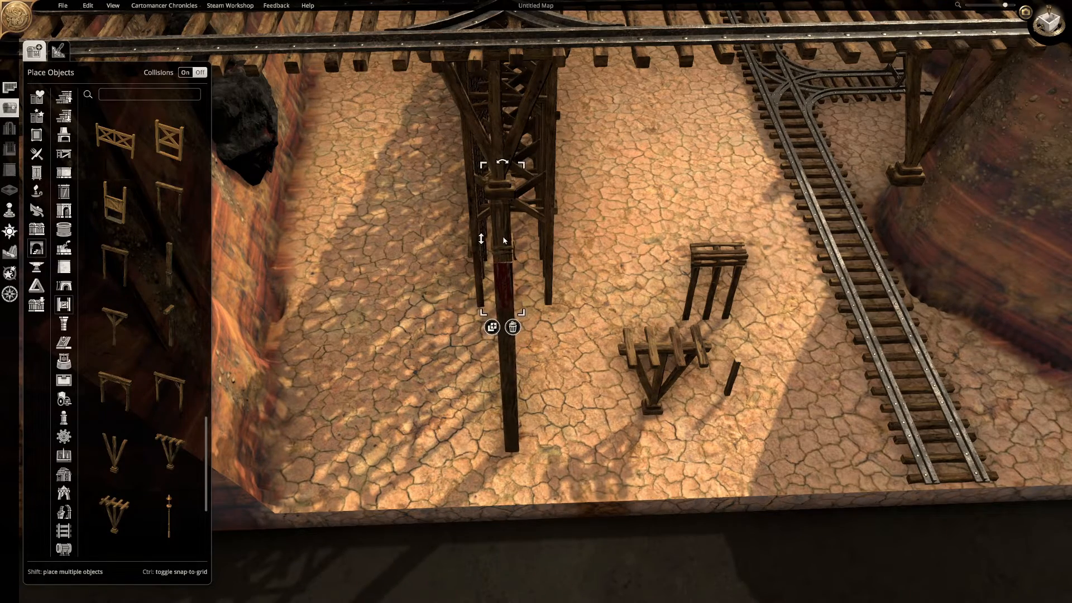
pyautogui.click(492, 327)
pyautogui.press('d')
pyautogui.click(527, 259)
pyautogui.press('a')
pyautogui.press('Delete')
pyautogui.moveTo(378, 323); pyautogui.dragTo(347, 313)
# Step: Extend the trestle legs down to the canyon floor with copies of the thin post along one side of the trestle
pyautogui.moveTo(754, 336); pyautogui.dragTo(596, 354, button='middle')
pyautogui.scroll(3, 596, 354)
pyautogui.press('d')
pyautogui.moveTo(597, 354); pyautogui.dragTo(649, 347)
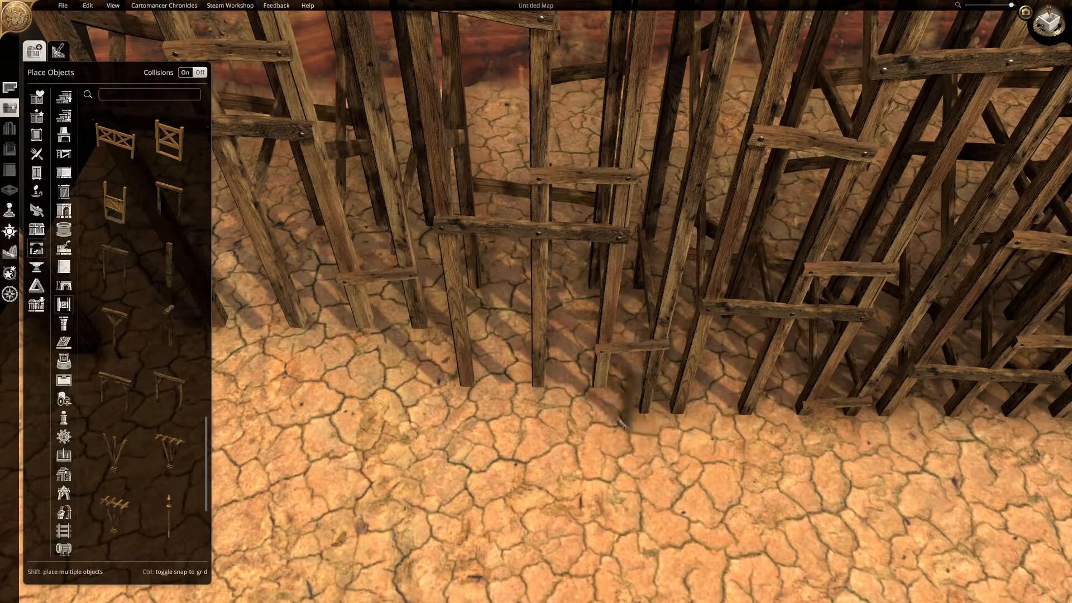
pyautogui.keyDown('shift'); pyautogui.click(471, 411); pyautogui.keyUp('shift')
pyautogui.press('a')
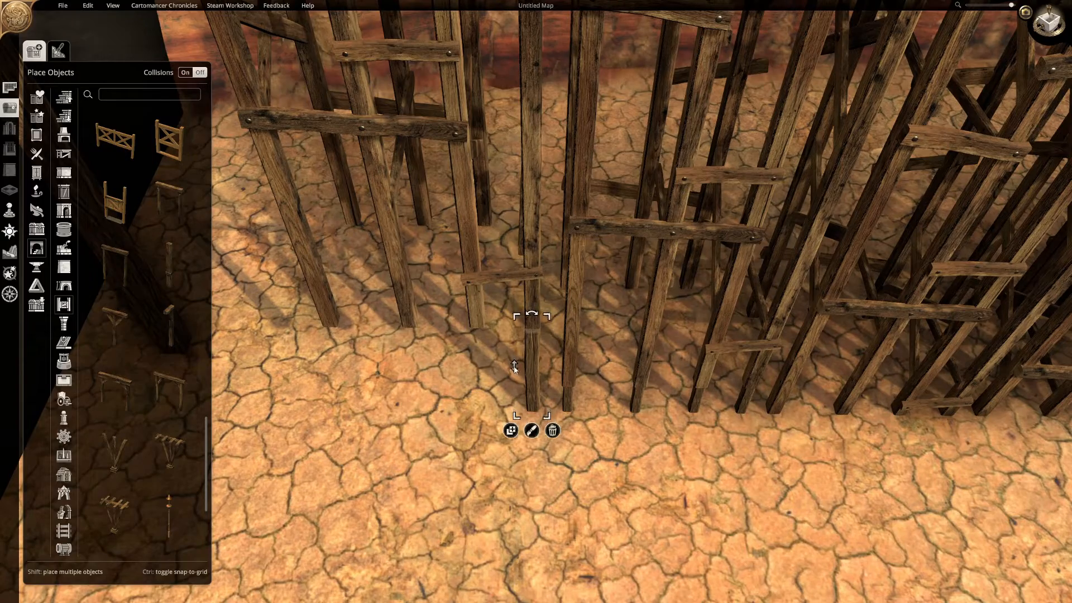
pyautogui.click(511, 427)
pyautogui.keyDown('shift'); pyautogui.click(486, 405); pyautogui.keyUp('shift')
pyautogui.press('a')
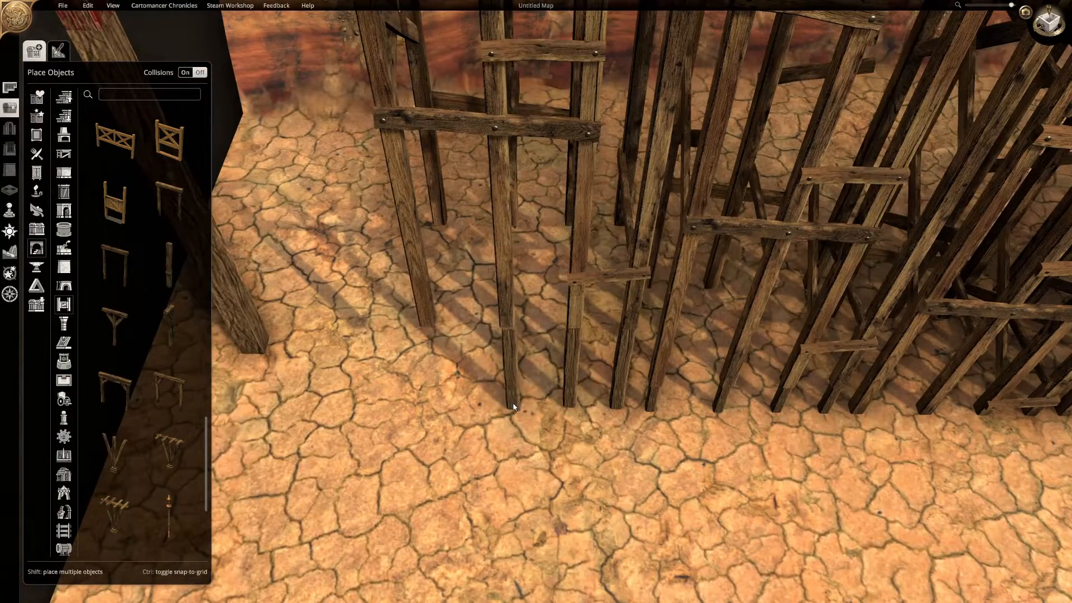
pyautogui.keyDown('shift'); pyautogui.click(512, 407); pyautogui.keyUp('shift')
pyautogui.press('a')
pyautogui.keyDown('shift'); pyautogui.click(524, 407); pyautogui.keyUp('shift')
# Step: Add thin posts under the short trestle legs on the opposite side so they stand on the canyon floor
pyautogui.press('e')
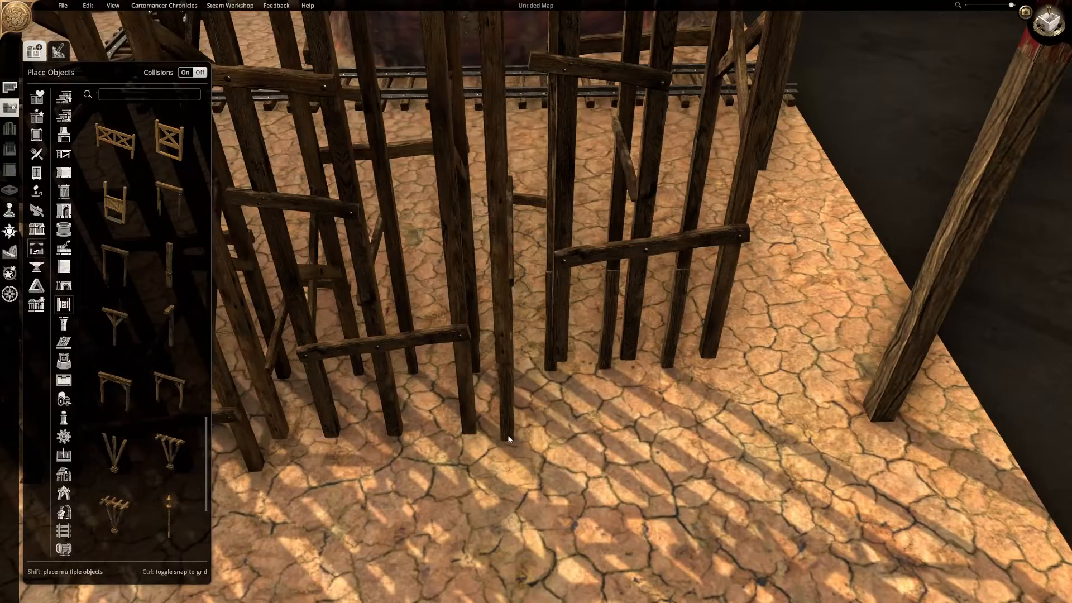
pyautogui.keyDown('shift'); pyautogui.click(508, 460); pyautogui.keyUp('shift')
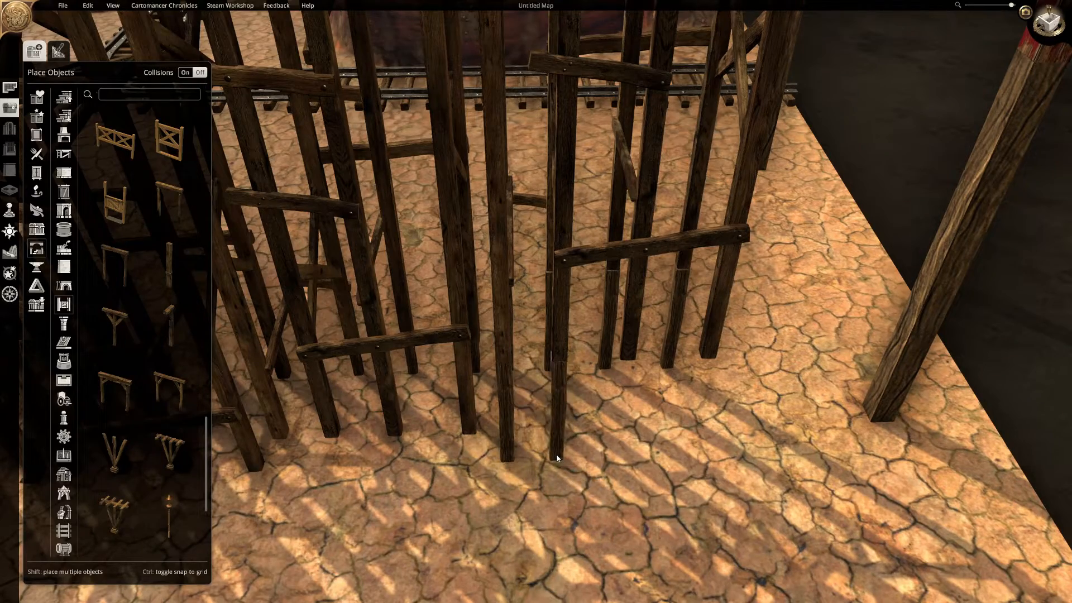
pyautogui.keyDown('shift'); pyautogui.click(557, 458); pyautogui.keyUp('shift')
pyautogui.keyDown('shift'); pyautogui.click(618, 455); pyautogui.keyUp('shift')
pyautogui.keyDown('shift'); pyautogui.click(687, 455); pyautogui.keyUp('shift')
pyautogui.moveTo(701, 458); pyautogui.dragTo(490, 486, button='right')
pyautogui.moveTo(648, 497); pyautogui.dragTo(941, 460, button='right')
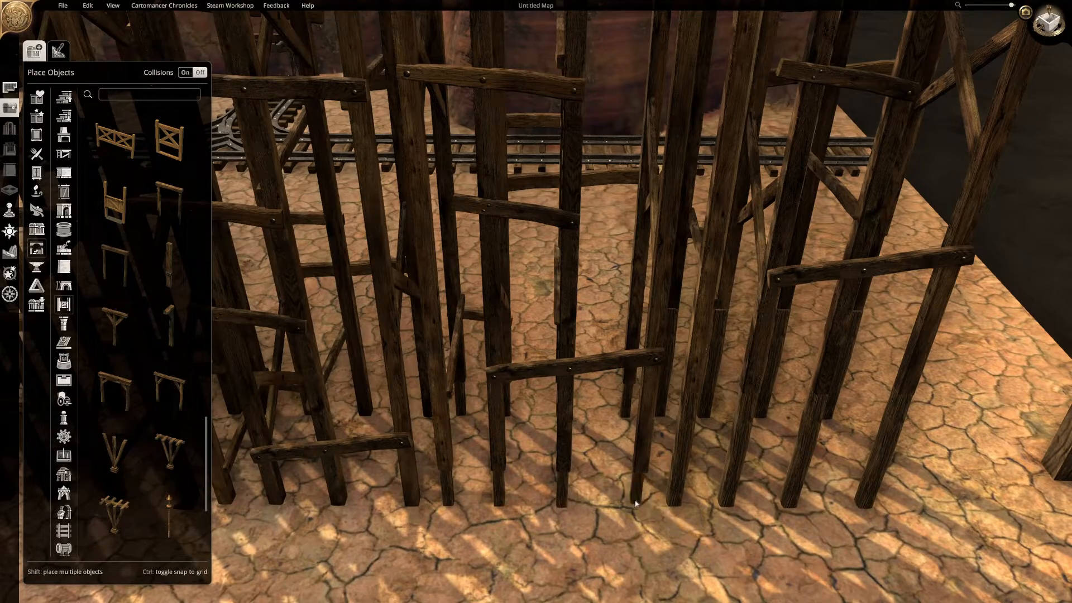
# Step: Search for "mine" and place a handcar on the left track and a wooden mining machine inside the track loop
pyautogui.scroll(-8, 636, 504)
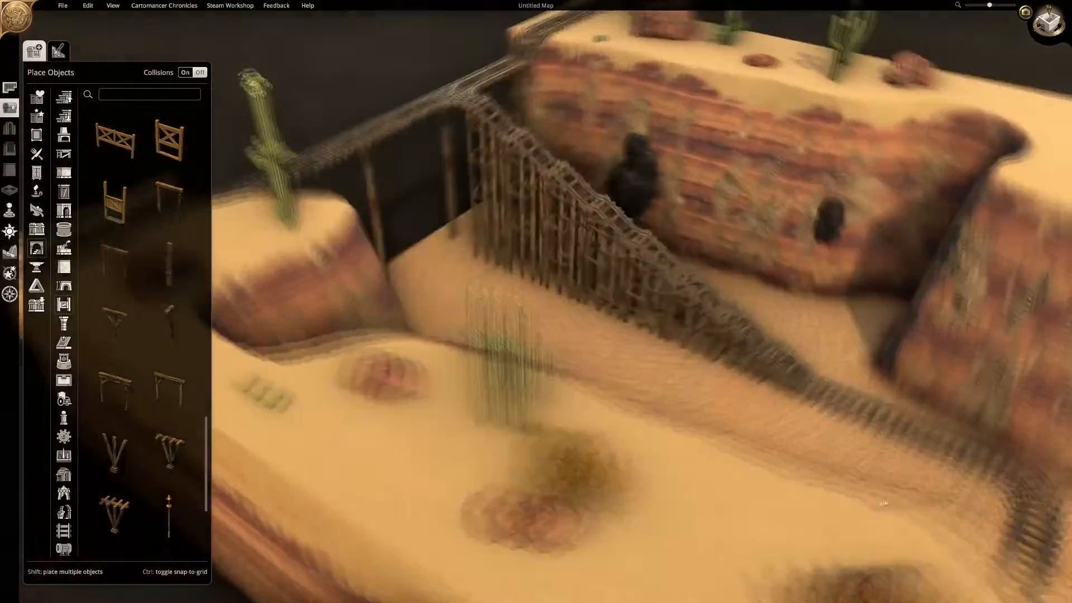
pyautogui.scroll(-4, 648, 511)
pyautogui.write('mine')
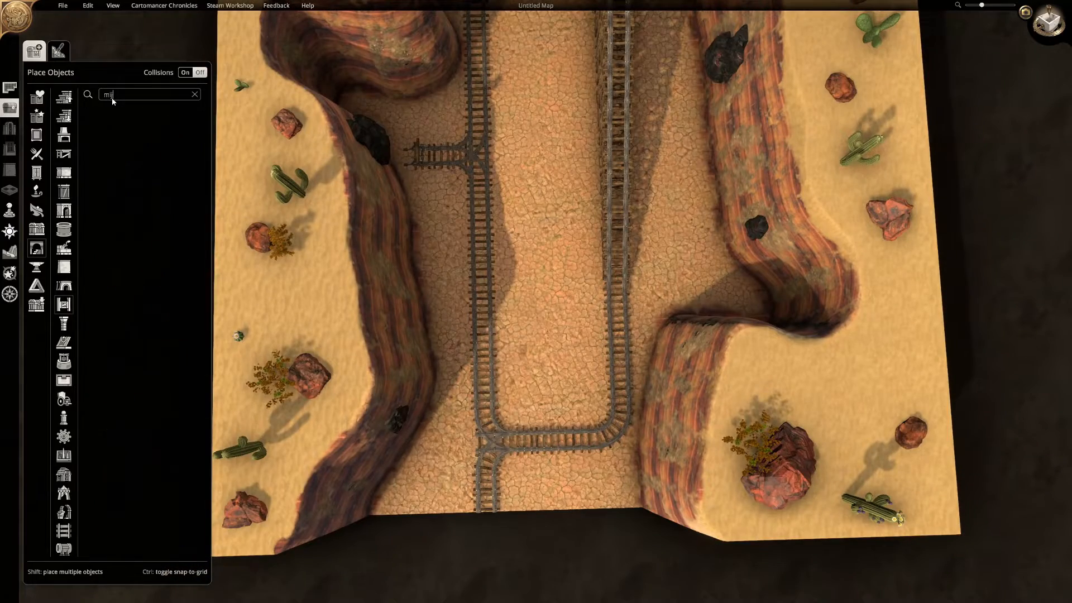
pyautogui.scroll(-1, 173, 357)
pyautogui.click(168, 304)
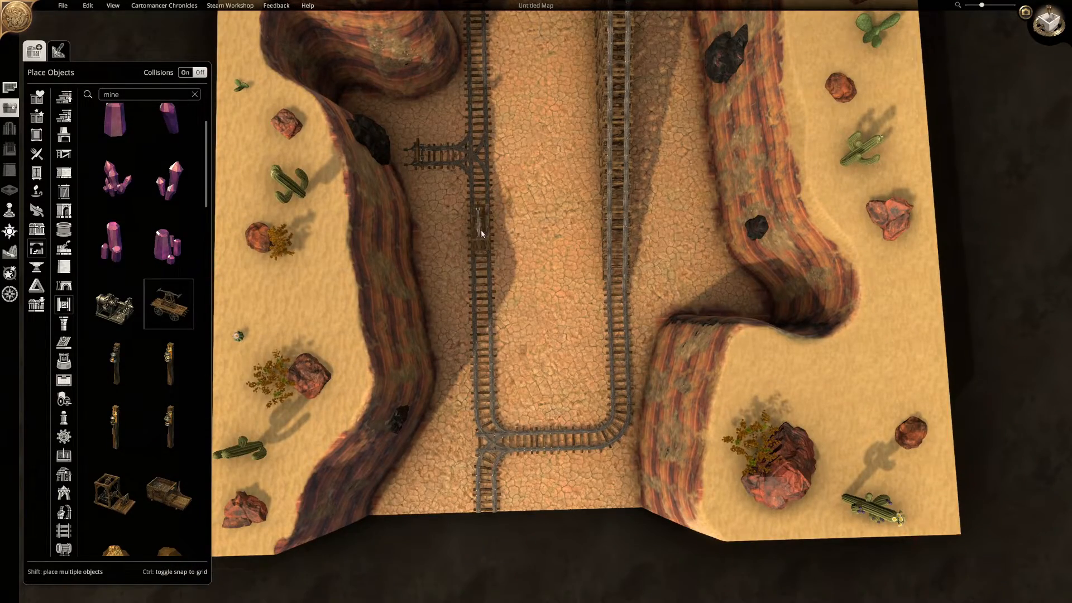
pyautogui.press('w')
pyautogui.press('a')
pyautogui.click(499, 246)
pyautogui.click(114, 492)
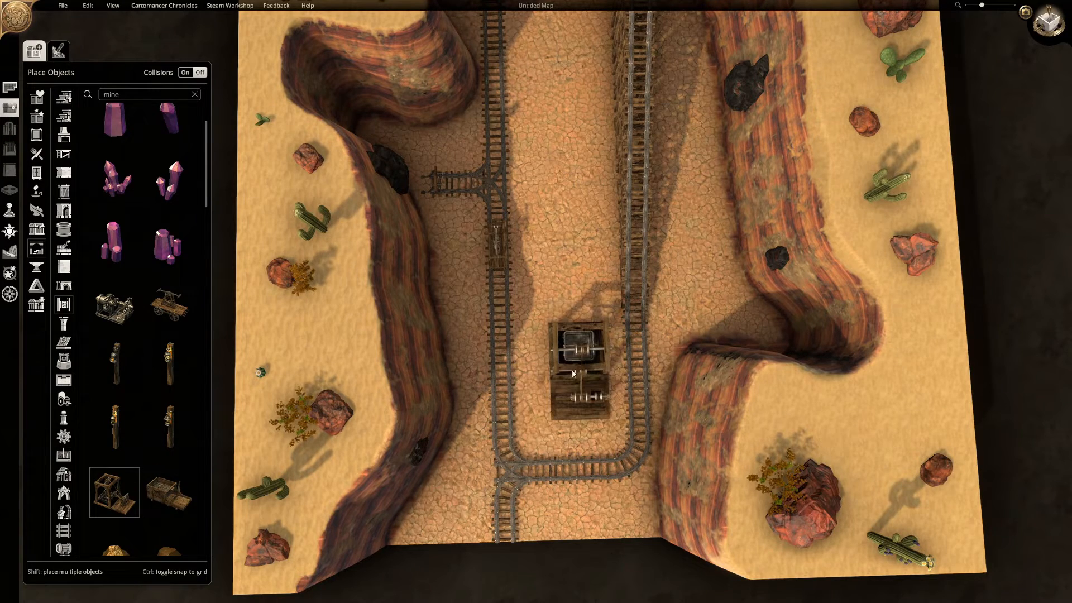
pyautogui.scroll(-1, 125, 275)
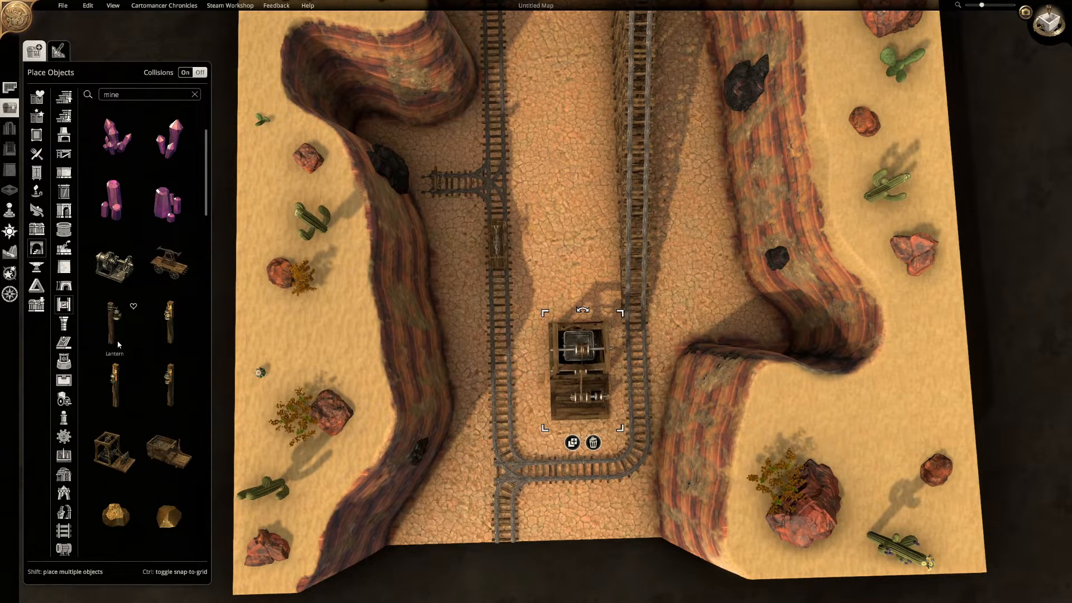
# Step: Place lantern posts beside the lower junction, the side branch and the left track's end near the bridge
pyautogui.press('s')
pyautogui.press('a')
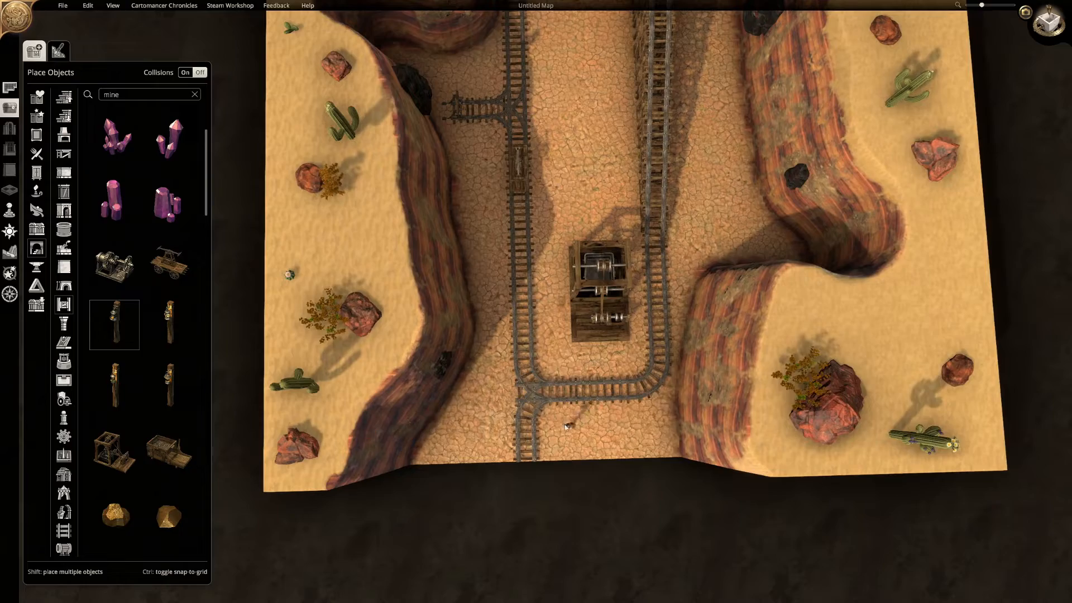
pyautogui.press('w')
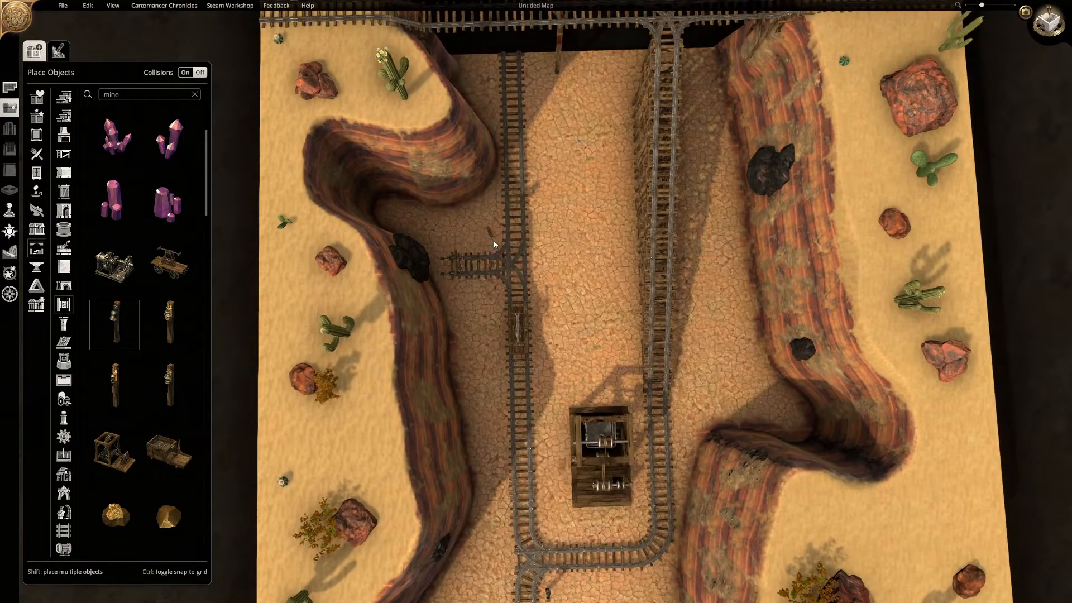
pyautogui.press('w')
pyautogui.press('s')
pyautogui.press('d')
# Step: Search for "rail" and place track switch levers beside the side-branch junction and the lower loop junction
pyautogui.doubleClick(114, 94)
pyautogui.write('rail')
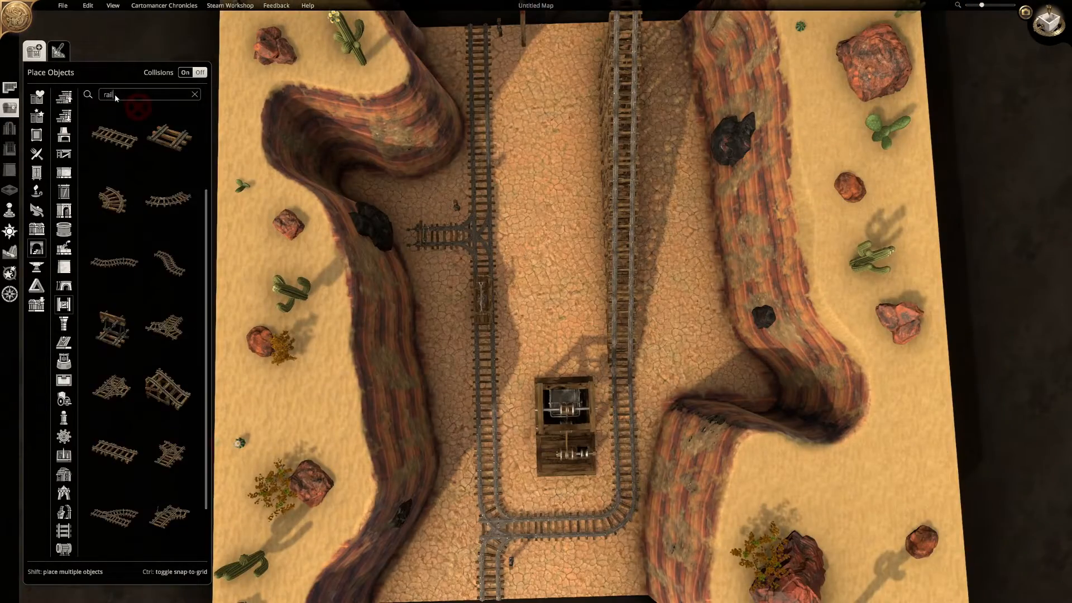
pyautogui.click(169, 191)
pyautogui.press('a')
pyautogui.keyDown('shift'); pyautogui.click(533, 226); pyautogui.keyUp('shift')
pyautogui.keyDown('shift'); pyautogui.click(501, 514); pyautogui.keyUp('shift')
pyautogui.press('d')
pyautogui.press('w')
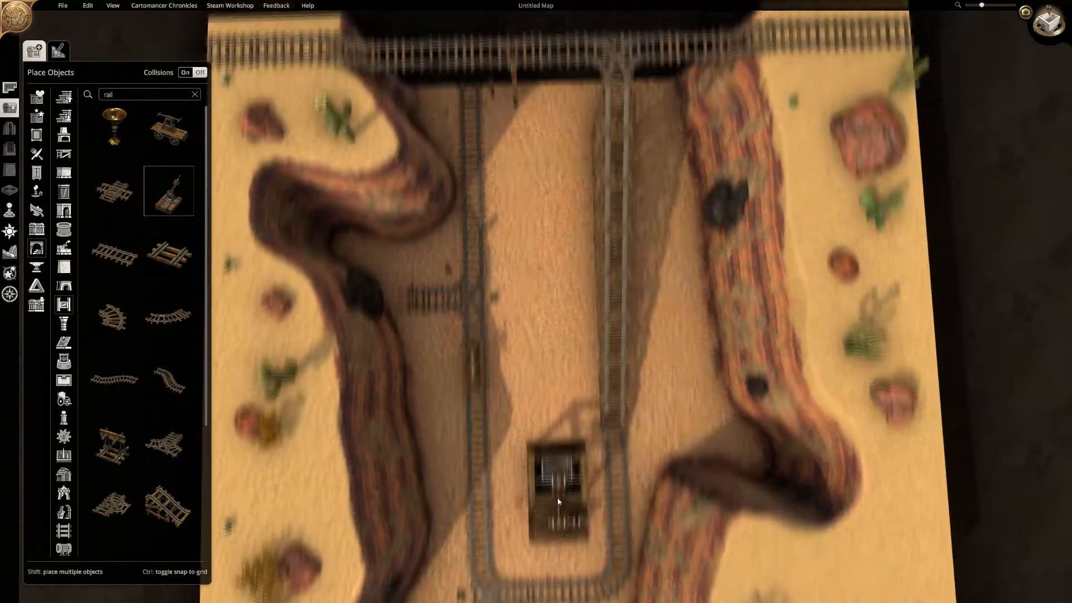
pyautogui.press('s')
pyautogui.press('w')
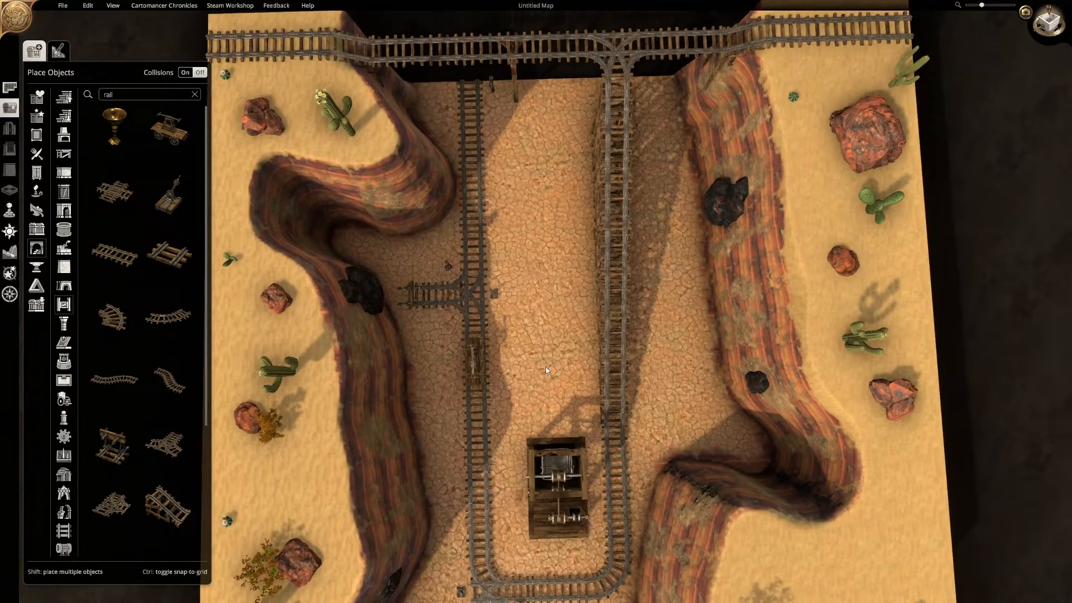
# Step: Search for "well" and place a stone well and a round terracotta well between the two track lines
pyautogui.press('w')
pyautogui.doubleClick(134, 94)
pyautogui.write('well')
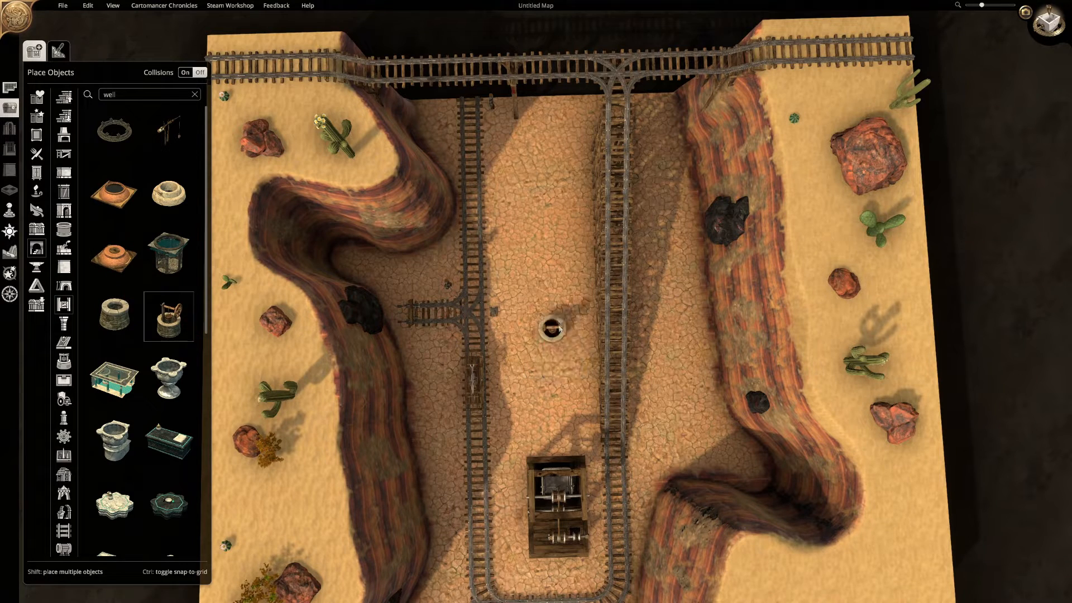
pyautogui.keyDown('shift'); pyautogui.click(567, 307); pyautogui.keyUp('shift')
pyautogui.rightClick(537, 269)
# Step: Add a second junction above the side branch and lay a curved siding from it up toward the bridge
pyautogui.press('w')
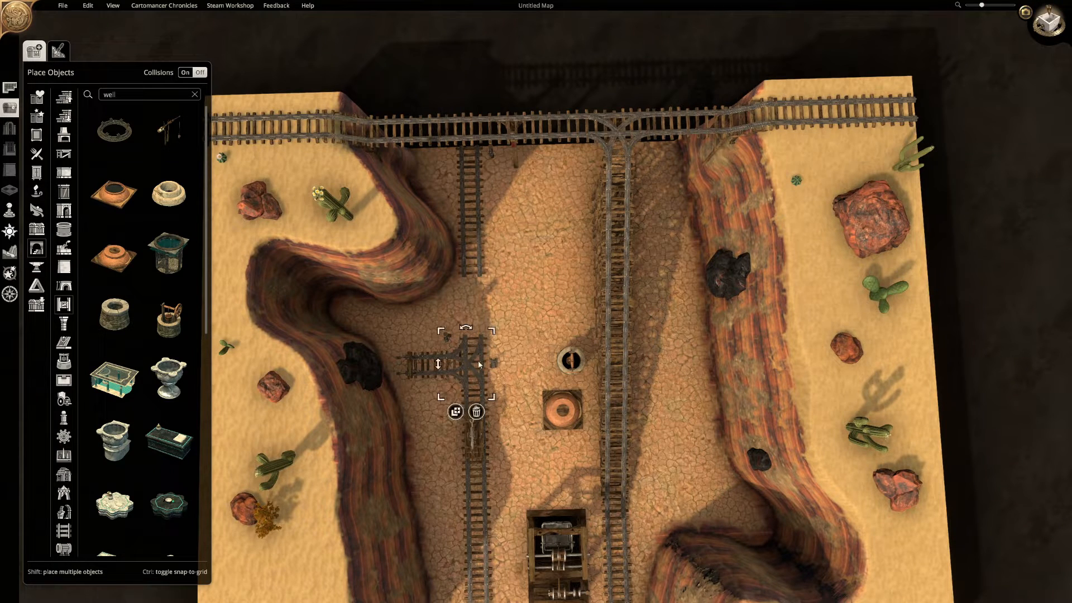
pyautogui.click(126, 94)
pyautogui.write('rail')
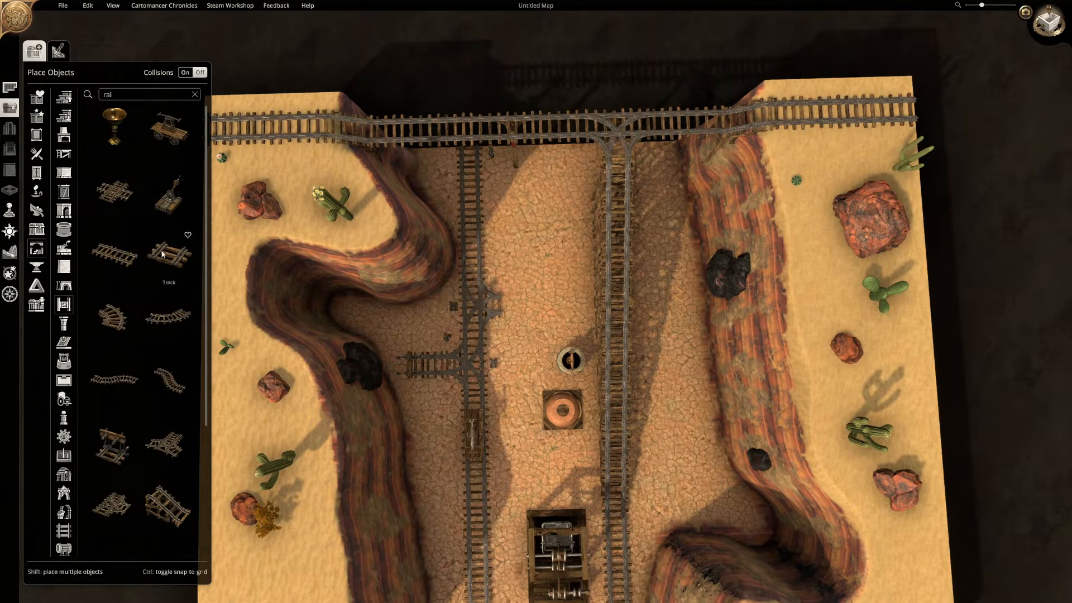
pyautogui.click(169, 317)
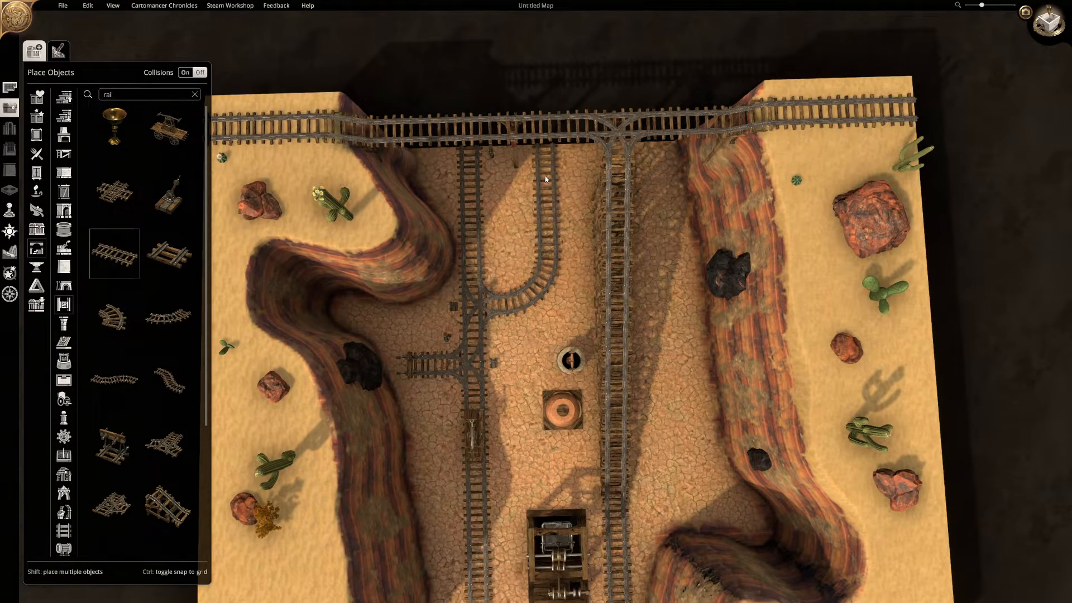
# Step: Position a handcar on the left straight track close to its end near the bridge
pyautogui.scroll(-3, 502, 233)
pyautogui.scroll(5, 502, 233)
pyautogui.moveTo(508, 287); pyautogui.dragTo(435, 278, button='middle')
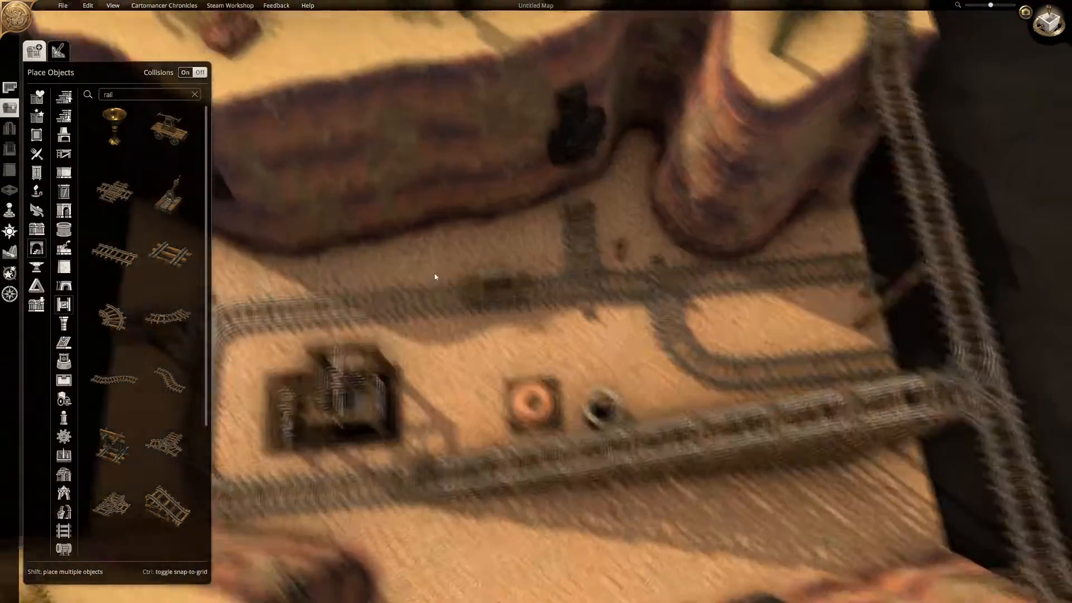
pyautogui.scroll(2, 436, 278)
pyautogui.press('d')
pyautogui.click(651, 325)
pyautogui.scroll(3, 651, 325)
pyautogui.moveTo(652, 325); pyautogui.dragTo(583, 303, button='middle')
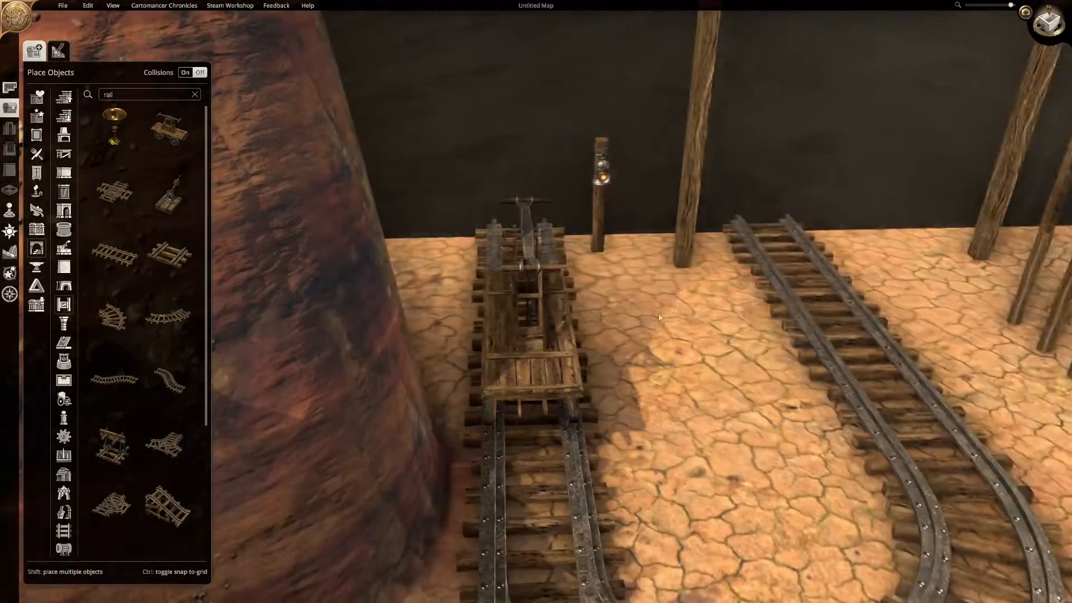
# Step: Search for "market" and place a white-canopied market stall between the terracotta well and the wooden mine lift
pyautogui.click(543, 301)
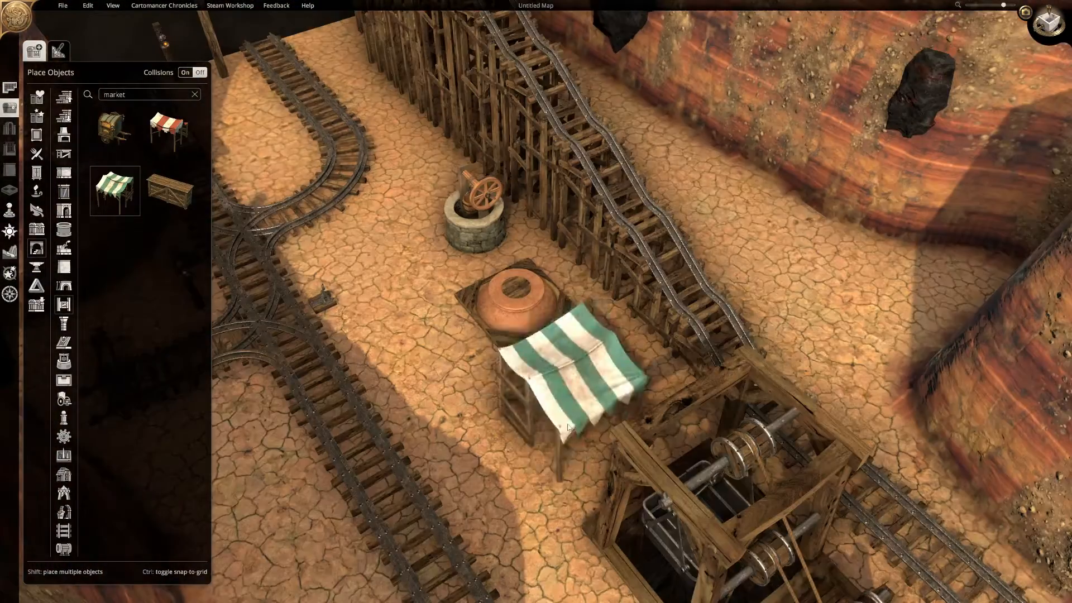
pyautogui.scroll(-3, 568, 428)
pyautogui.click(558, 409)
pyautogui.click(550, 523)
pyautogui.click(511, 493)
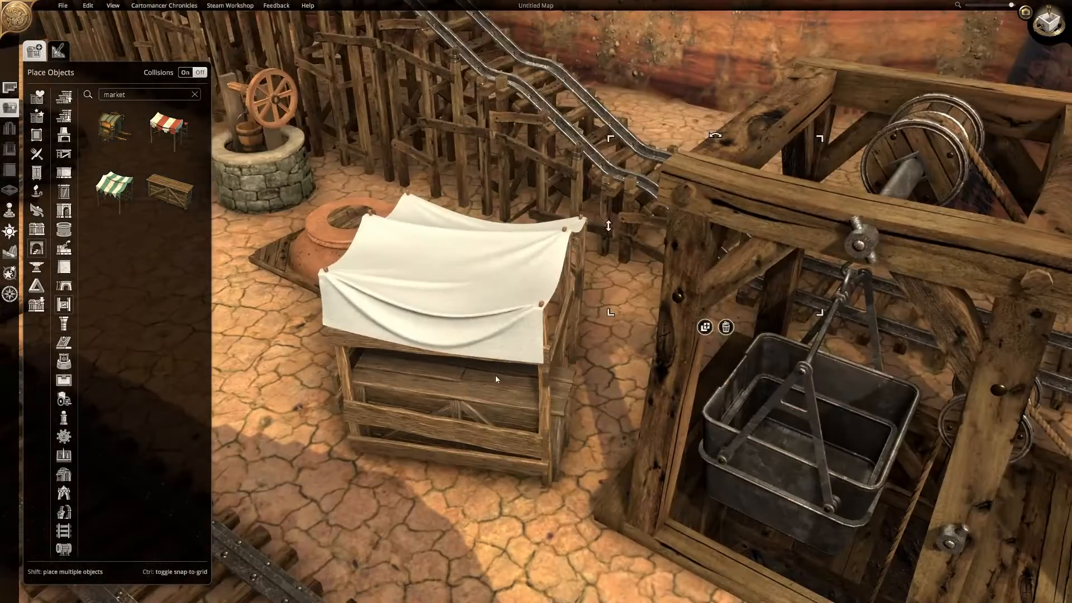
pyautogui.click(555, 322)
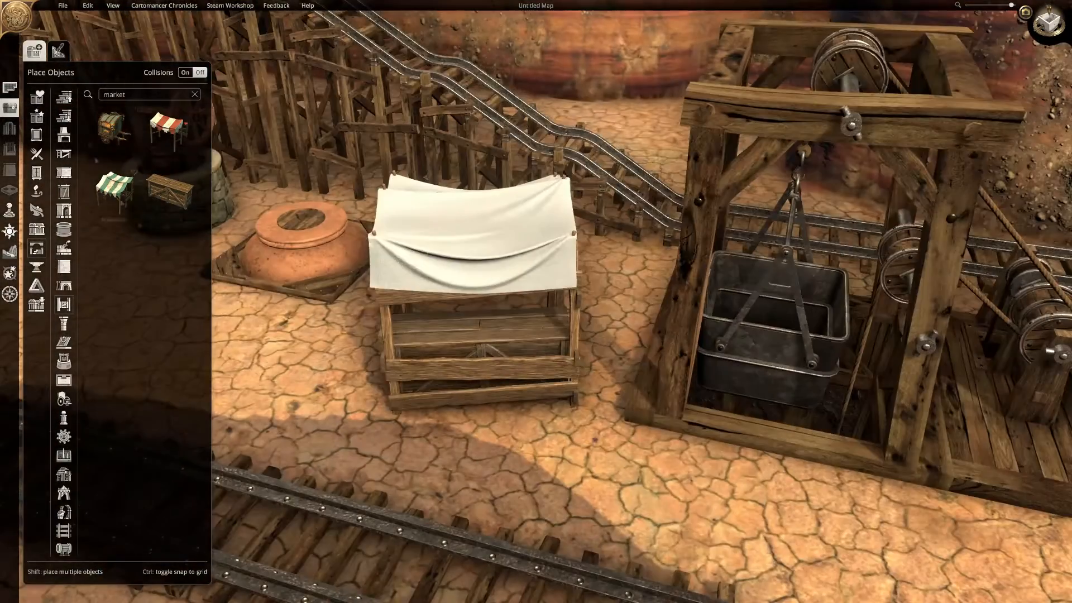
# Step: Search for "rock" and place a pointed red rock formation at the mouth of the cliff alcove
pyautogui.write('water')
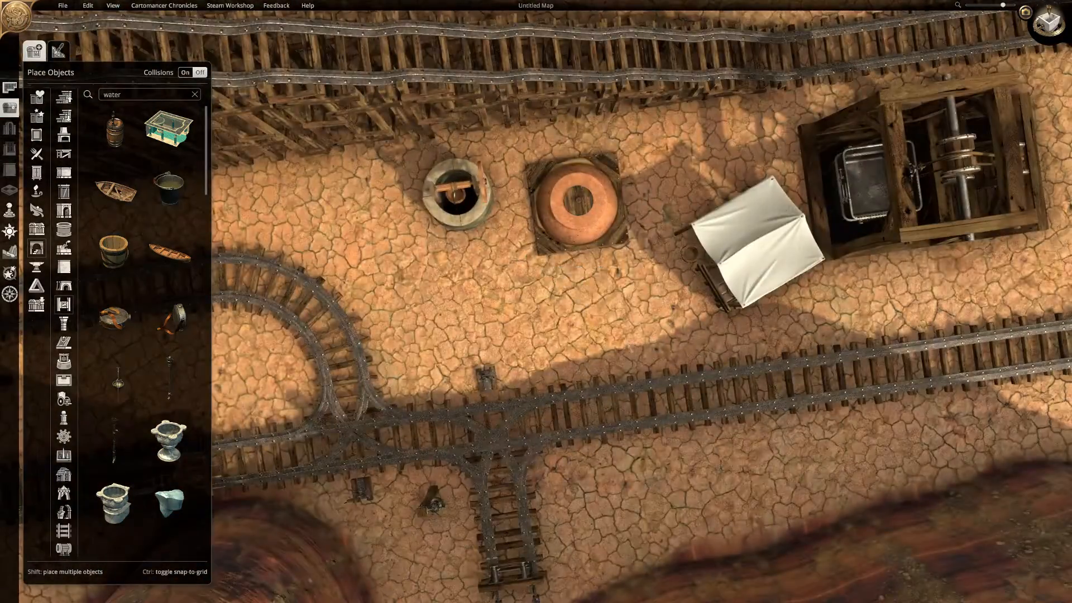
pyautogui.write('rock')
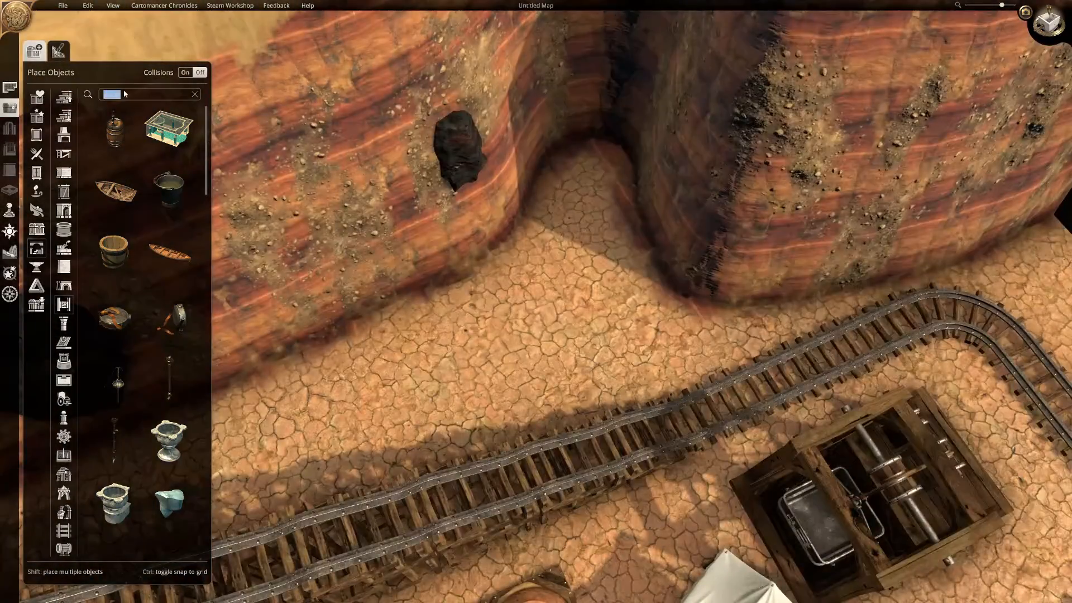
pyautogui.scroll(-5, 157, 358)
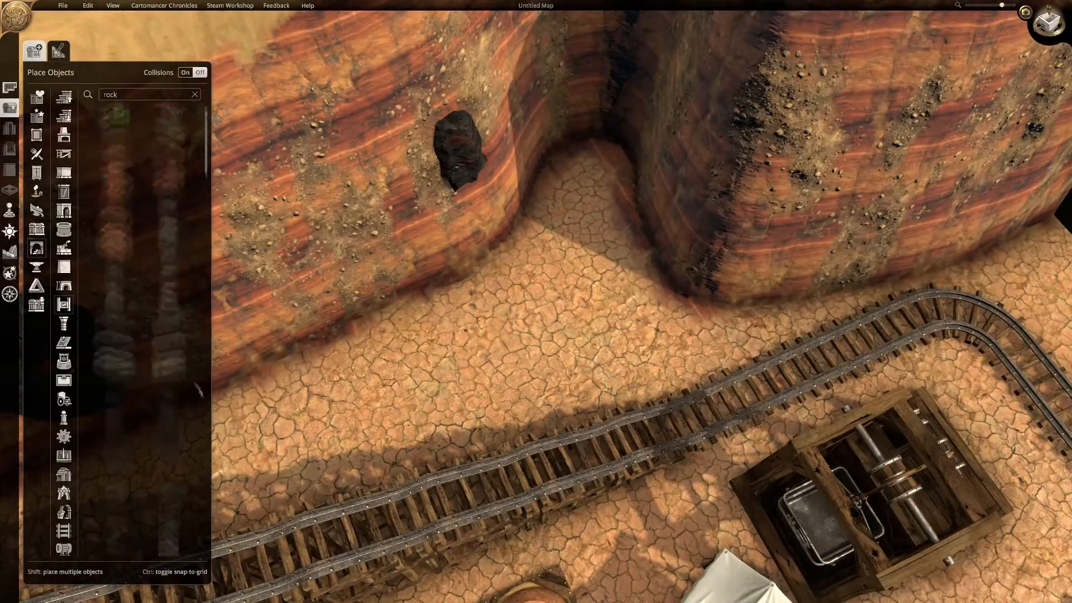
pyautogui.scroll(-5, 157, 358)
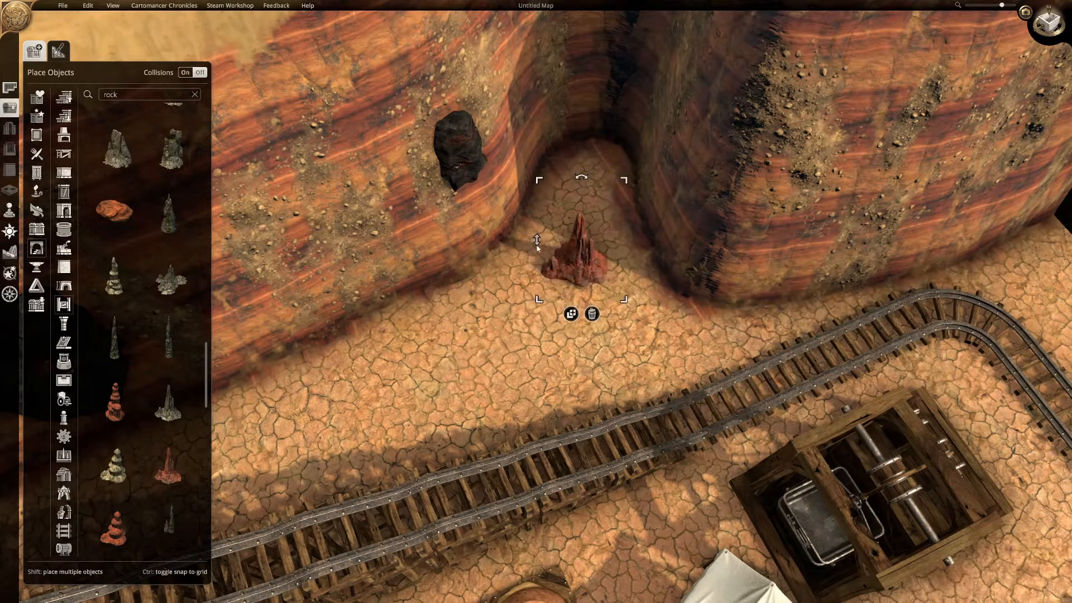
pyautogui.moveTo(537, 241); pyautogui.dragTo(516, 224)
# Step: Search for "crystal" and place a geode on the ground at the back of the cliff alcove
pyautogui.write('crystal')
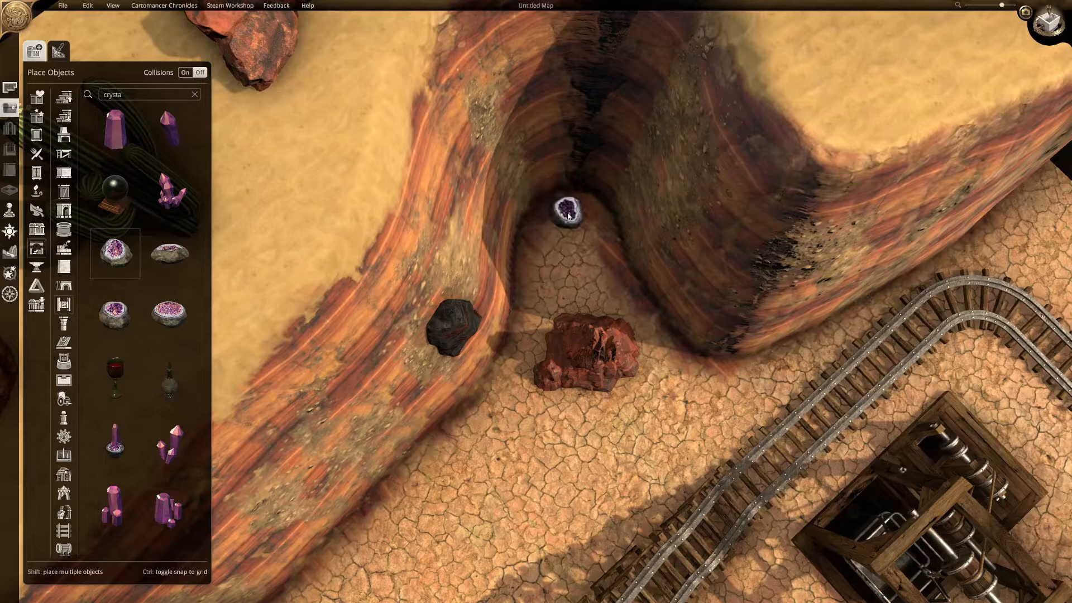
pyautogui.click(534, 220)
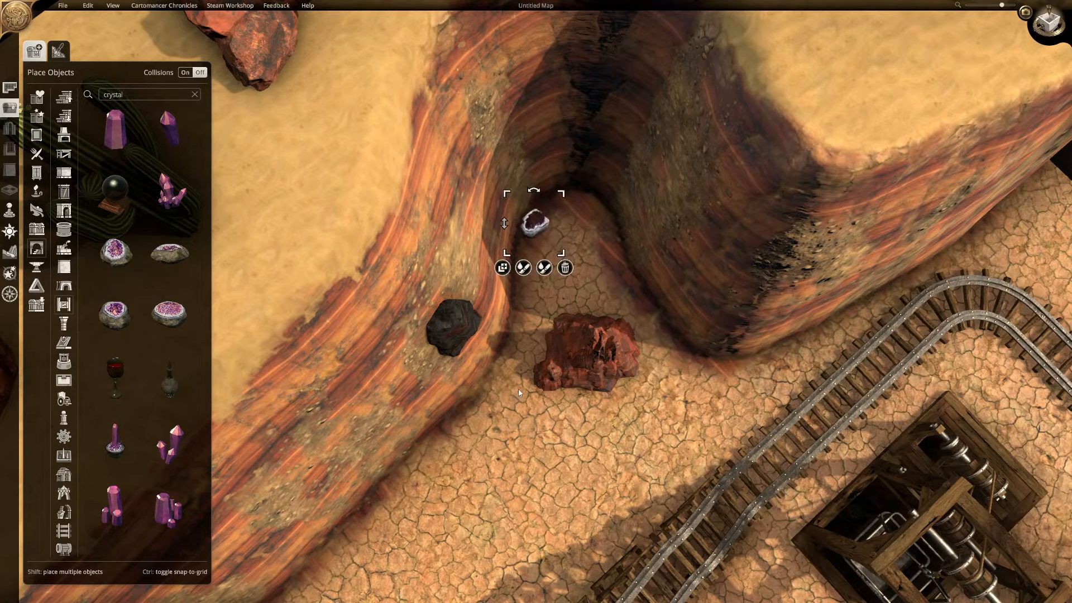
pyautogui.click(506, 308)
pyautogui.click(584, 218)
# Step: Embed small white crystal clusters in the cliff walls inside the alcove and near the map edge
pyautogui.click(189, 207)
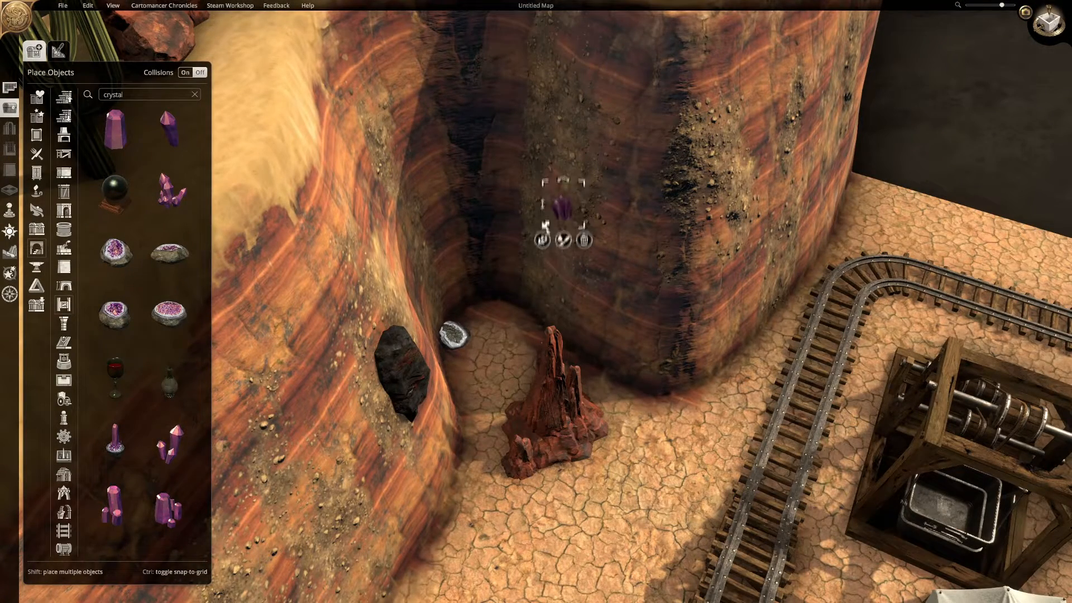
pyautogui.click(645, 246)
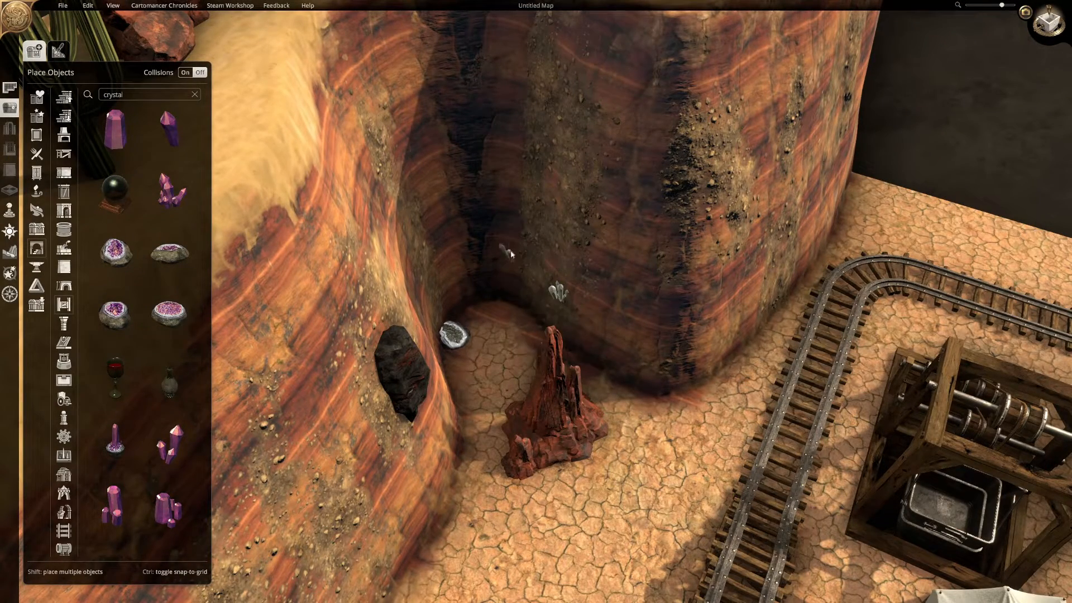
pyautogui.moveTo(478, 252); pyautogui.dragTo(583, 296, button='middle')
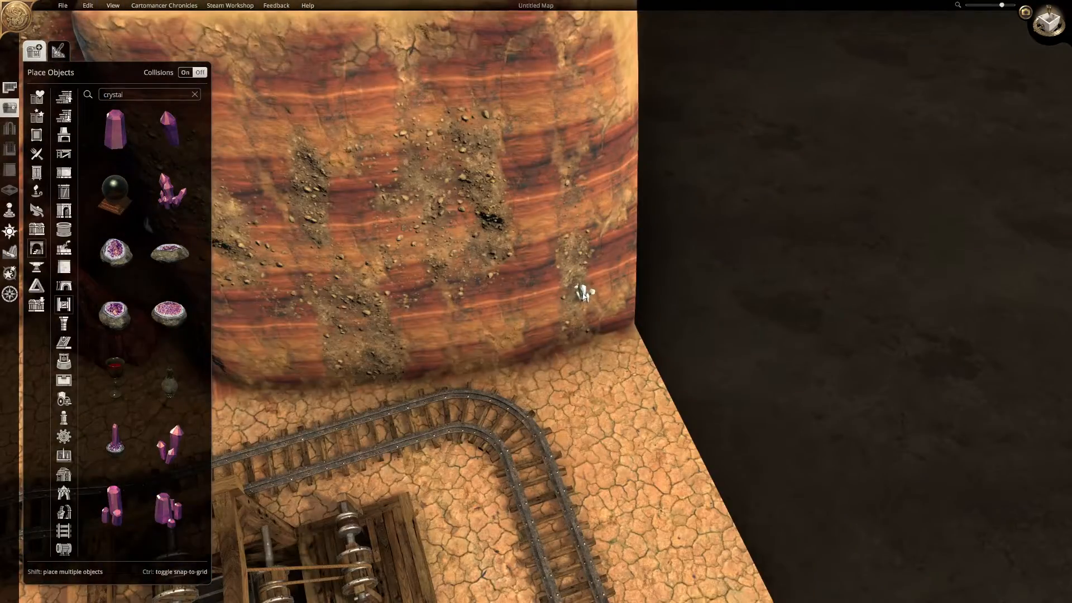
pyautogui.moveTo(613, 381); pyautogui.dragTo(508, 312, button='middle')
pyautogui.scroll(-3, 508, 311)
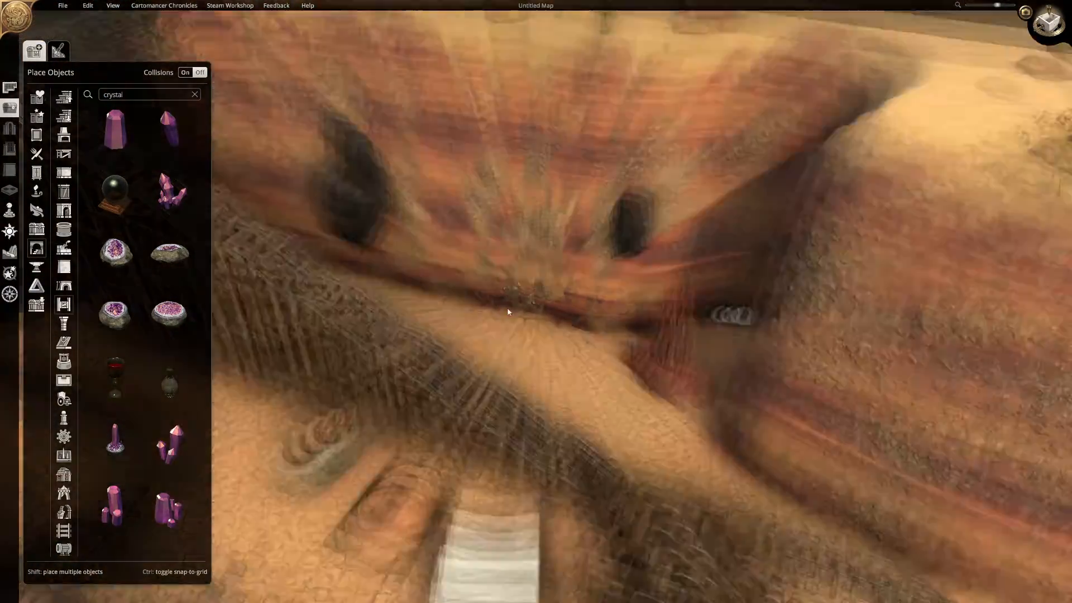
pyautogui.scroll(3, 535, 276)
pyautogui.moveTo(535, 276); pyautogui.dragTo(582, 329, button='middle')
# Step: Search for "rope" and place the small stone-roofed object and a coil of rope near the clifftop edge
pyautogui.click(118, 95)
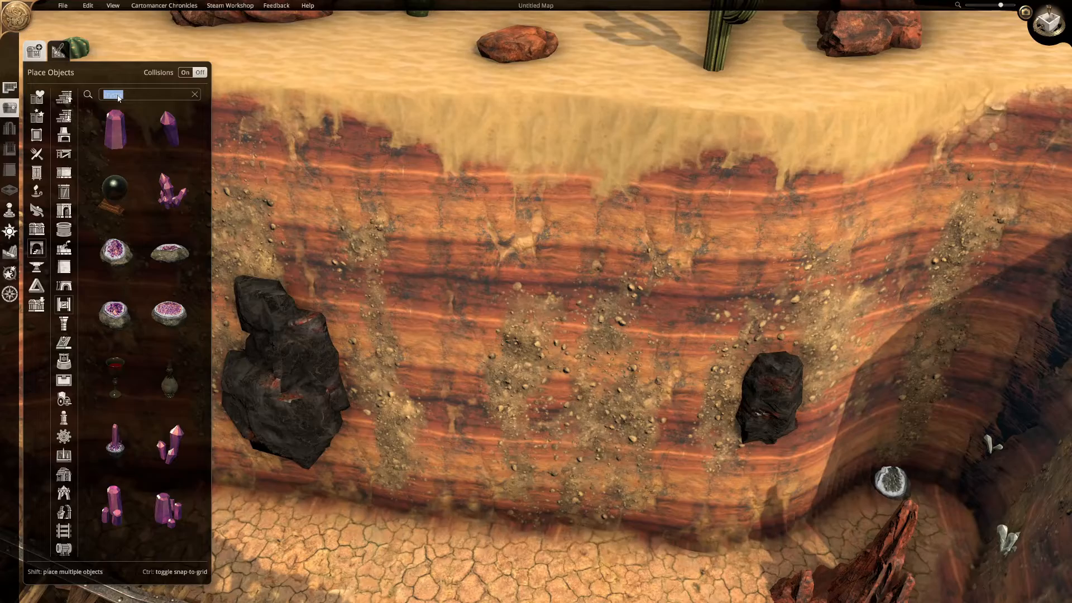
pyautogui.write('rope')
pyautogui.click(170, 318)
pyautogui.moveTo(593, 111); pyautogui.dragTo(621, 346, button='right')
pyautogui.click(628, 347)
pyautogui.click(115, 253)
pyautogui.click(590, 371)
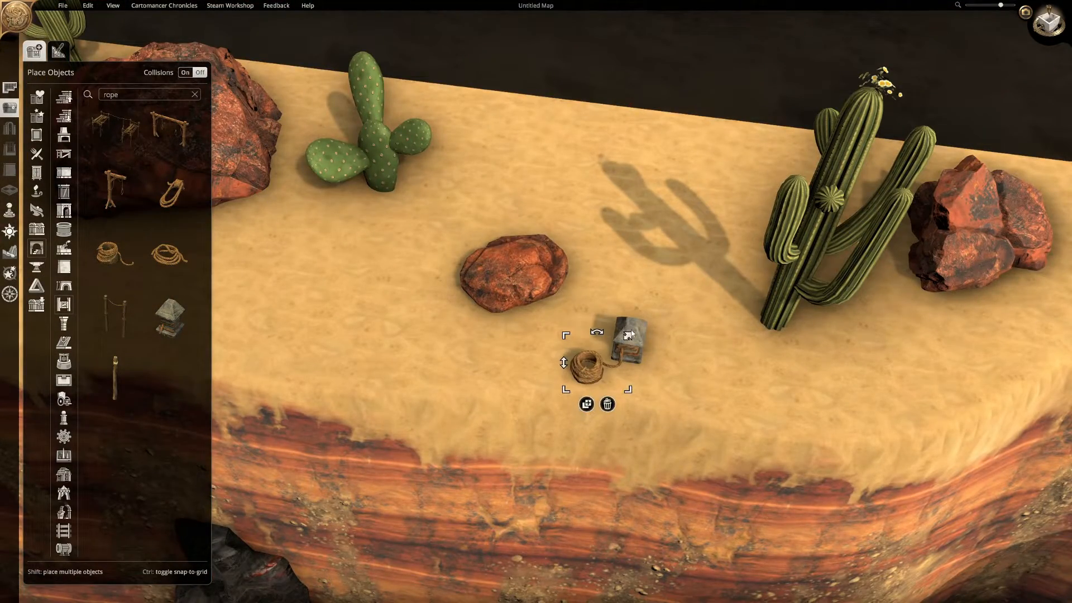
pyautogui.click(702, 394)
pyautogui.scroll(5, 689, 340)
pyautogui.scroll(-5, 697, 391)
pyautogui.press('s')
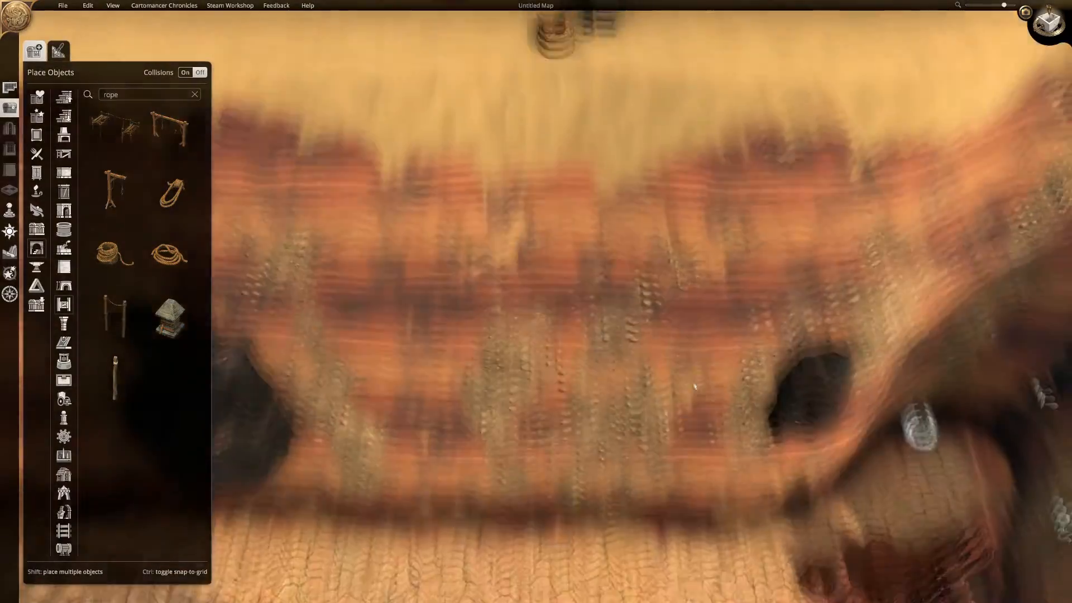
# Step: Search for "wooden" and embed a series of wooden shovels down the cliff face as climbing footholds below the rope coil
pyautogui.press('BackSpace')
pyautogui.press('BackSpace')
pyautogui.press('BackSpace')
pyautogui.press('BackSpace')
pyautogui.write('wo')
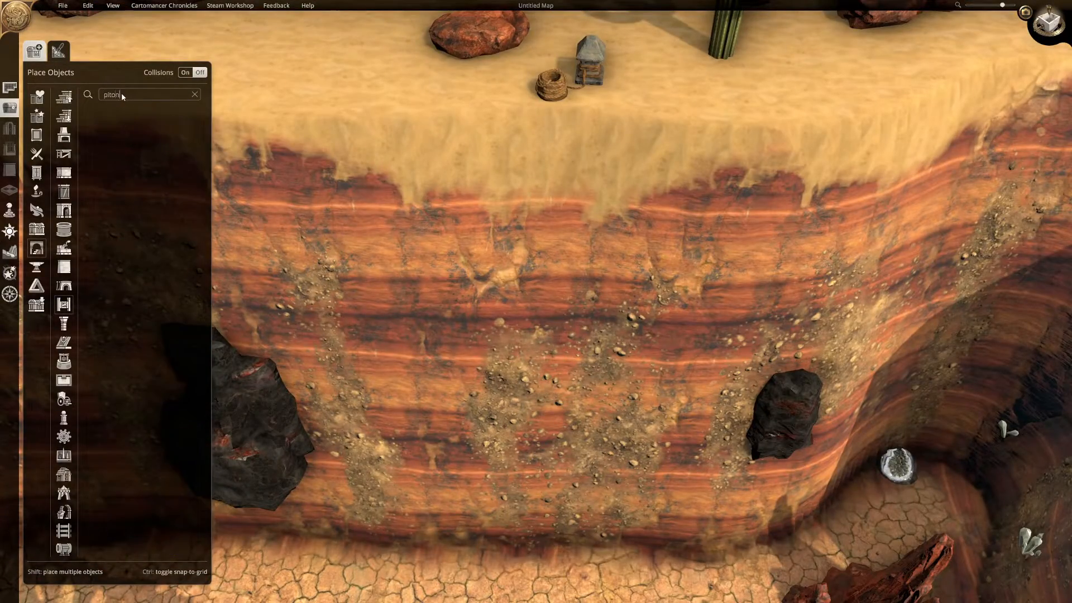
pyautogui.write('oden')
pyautogui.click(115, 504)
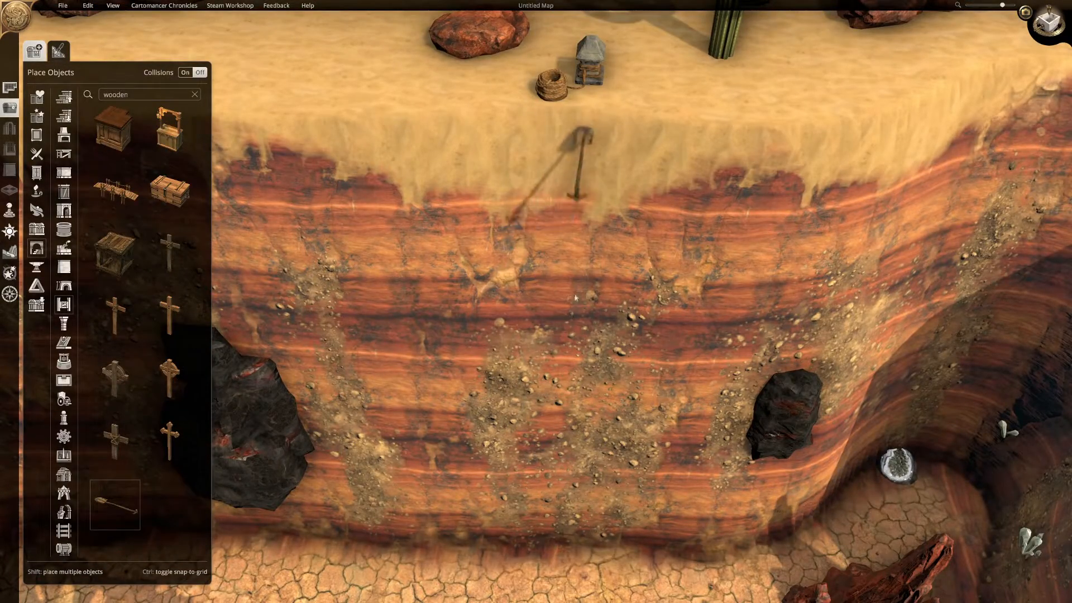
pyautogui.click(585, 206)
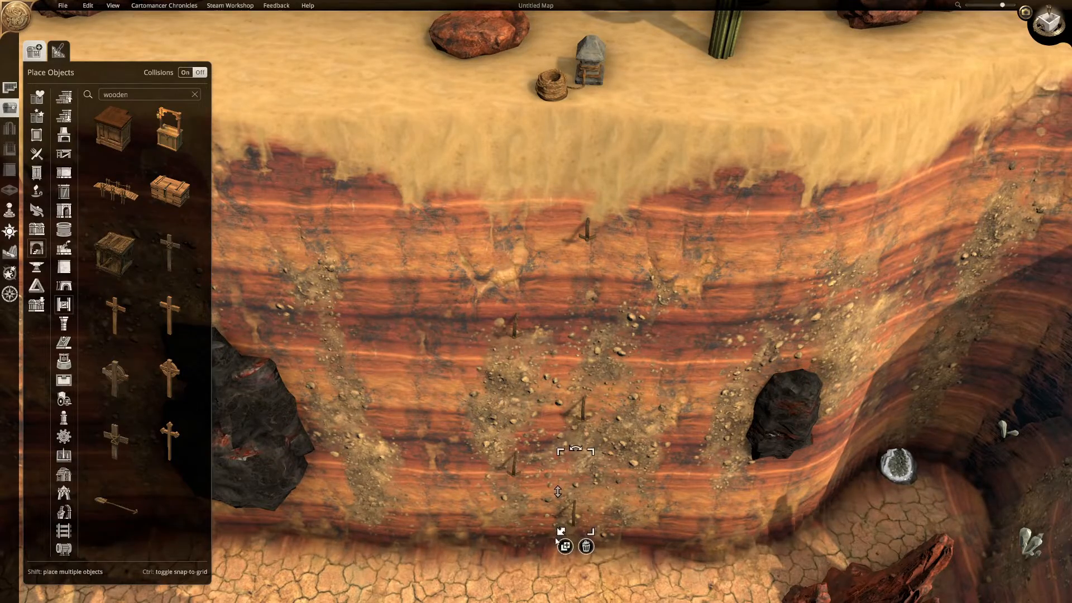
pyautogui.click(563, 545)
pyautogui.moveTo(563, 545); pyautogui.dragTo(563, 446, button='middle')
pyautogui.scroll(3, 537, 302)
pyautogui.click(510, 205)
# Step: Place a row of different wooden grave crosses on the ground at the cliff base near the map corner
pyautogui.moveTo(492, 135); pyautogui.dragTo(447, 424, button='middle')
pyautogui.scroll(-3, 523, 332)
pyautogui.scroll(-5, 522, 328)
pyautogui.scroll(5, 430, 151)
pyautogui.click(115, 441)
pyautogui.moveTo(479, 153); pyautogui.dragTo(588, 250, button='right')
pyautogui.click(589, 268)
pyautogui.moveTo(661, 293); pyautogui.dragTo(596, 293, button='right')
pyautogui.click(169, 441)
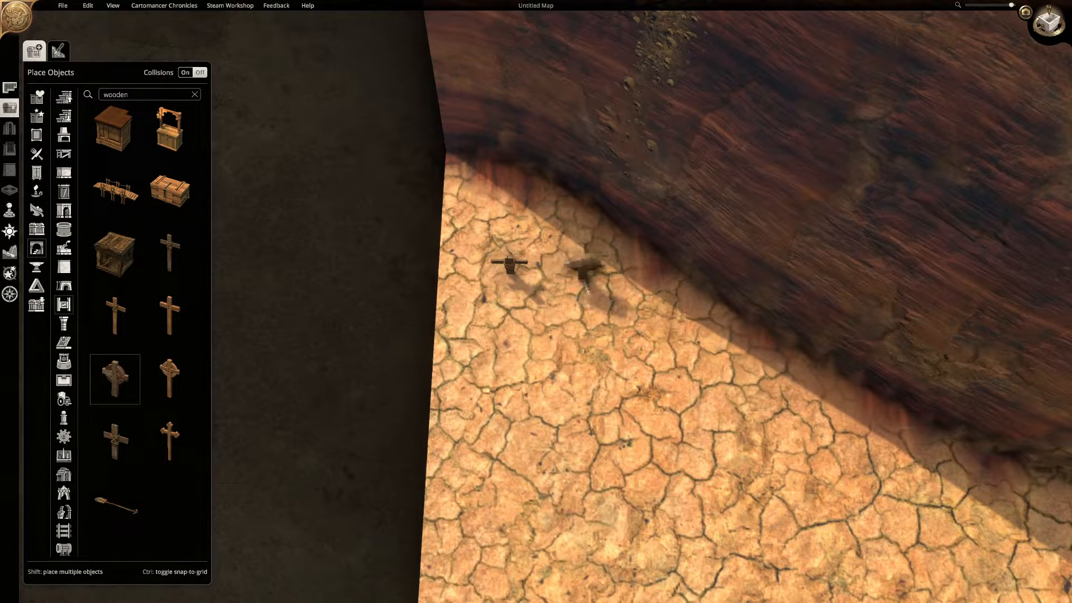
pyautogui.click(586, 286)
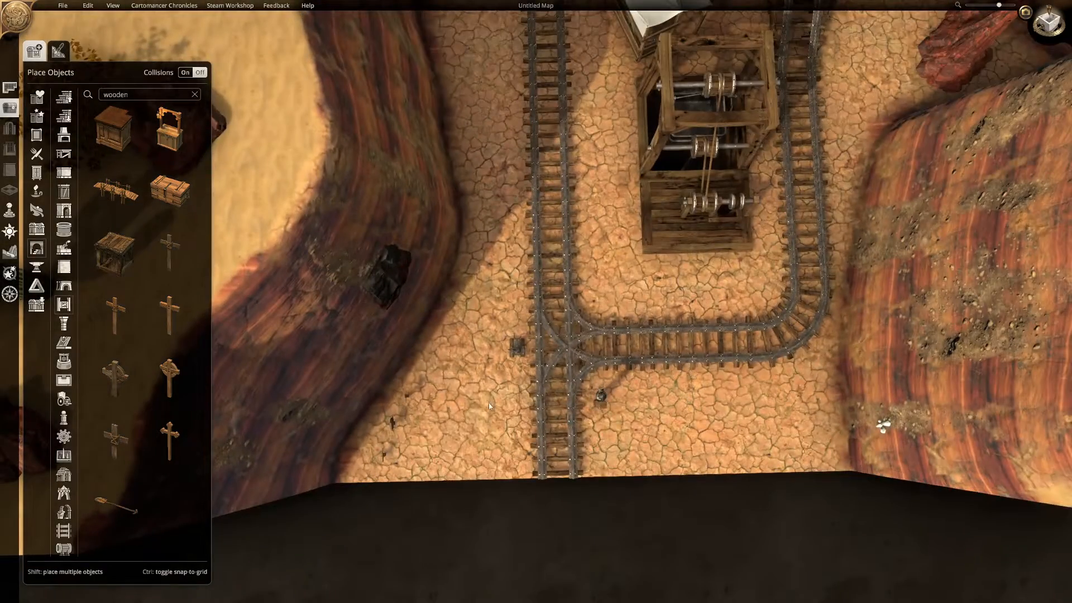
# Step: Search for "rock" and embed a large sandstone rock midway along the long cliff face
pyautogui.moveTo(488, 403); pyautogui.dragTo(452, 381, button='right')
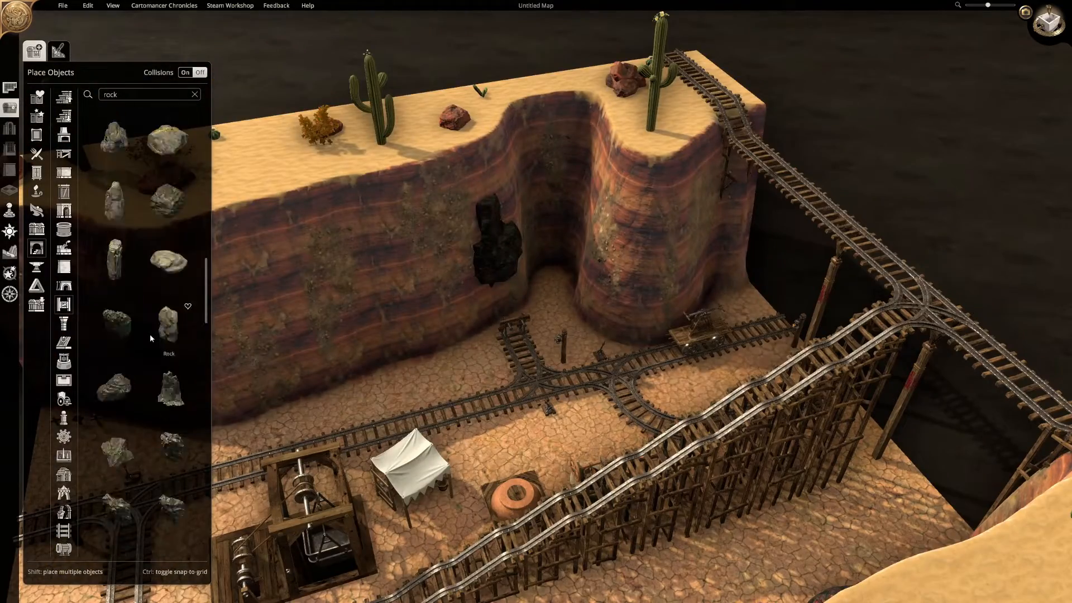
pyautogui.scroll(3, 150, 334)
pyautogui.click(116, 191)
pyautogui.click(354, 218)
pyautogui.moveTo(299, 159); pyautogui.dragTo(328, 394)
pyautogui.moveTo(373, 260); pyautogui.dragTo(383, 264)
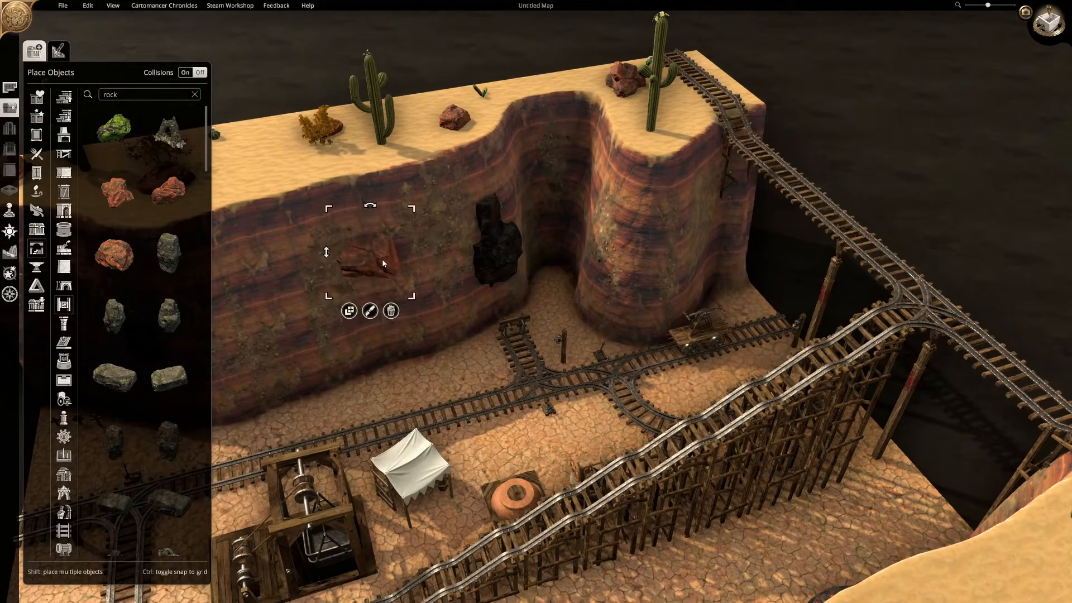
# Step: Embed more sandstone rocks in the alcove wall and along the rest of the cliff face
pyautogui.click(150, 205)
pyautogui.click(557, 140)
pyautogui.moveTo(556, 89); pyautogui.dragTo(556, 162)
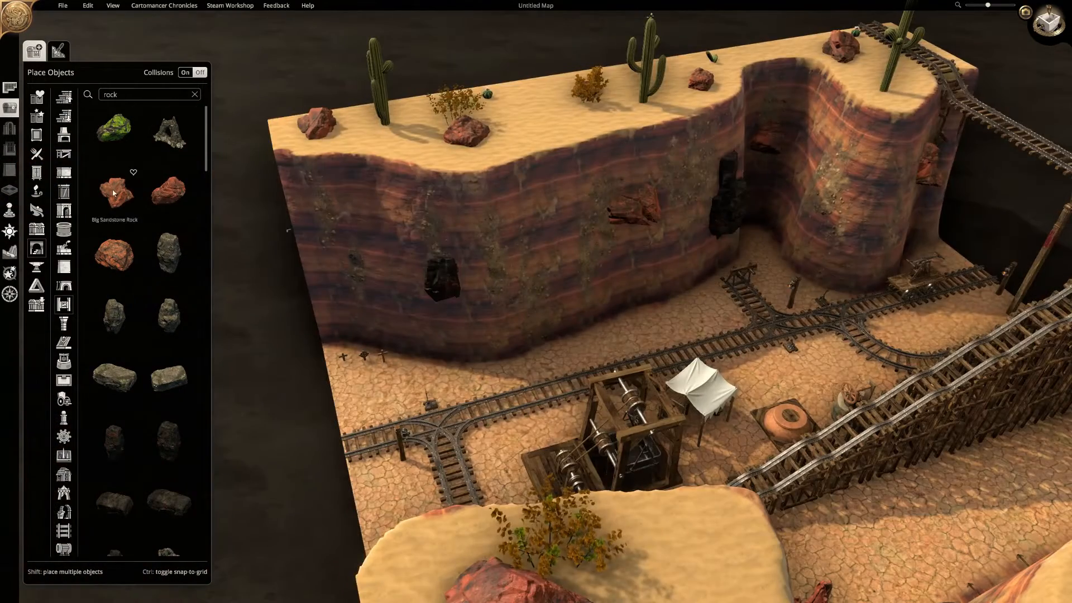
pyautogui.click(113, 192)
pyautogui.click(381, 250)
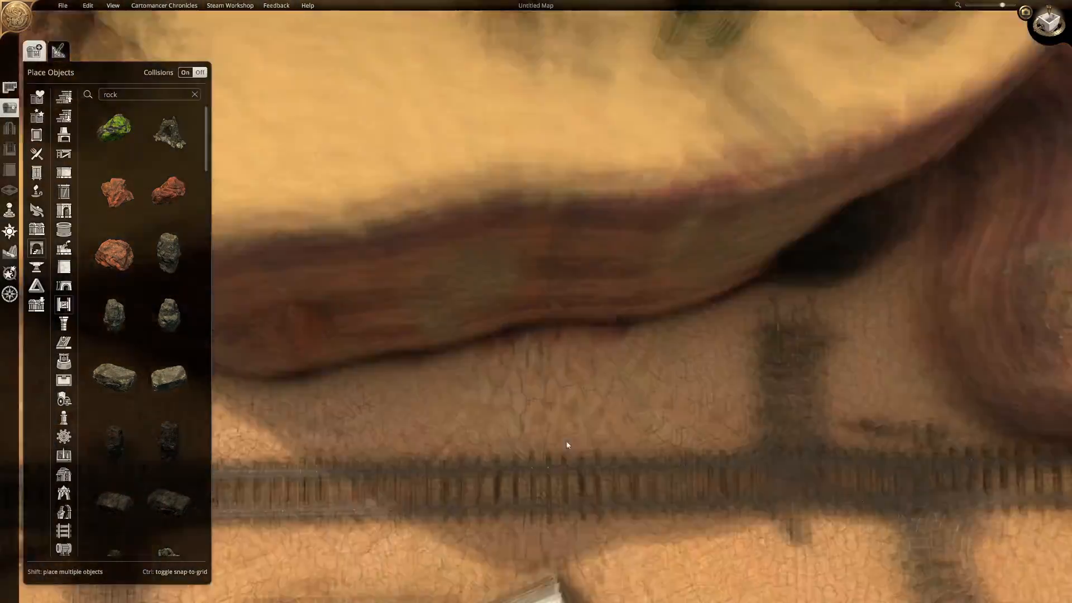
# Step: Search for "scaffold" and place the narrow scaffold against the cliff base beside the short siding
pyautogui.write('scaffold')
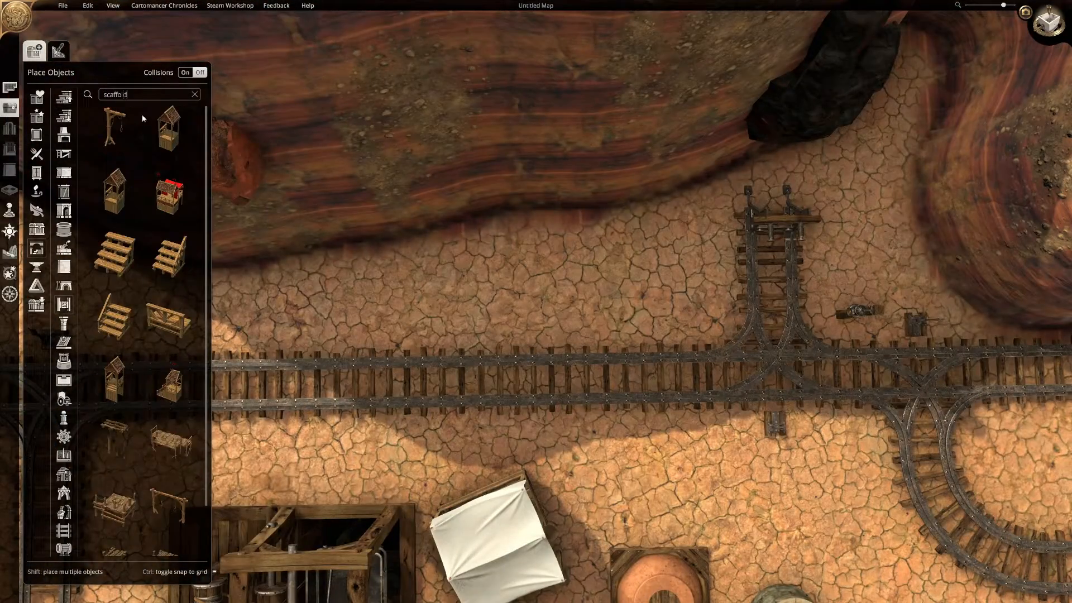
pyautogui.scroll(-1, 142, 114)
pyautogui.click(115, 534)
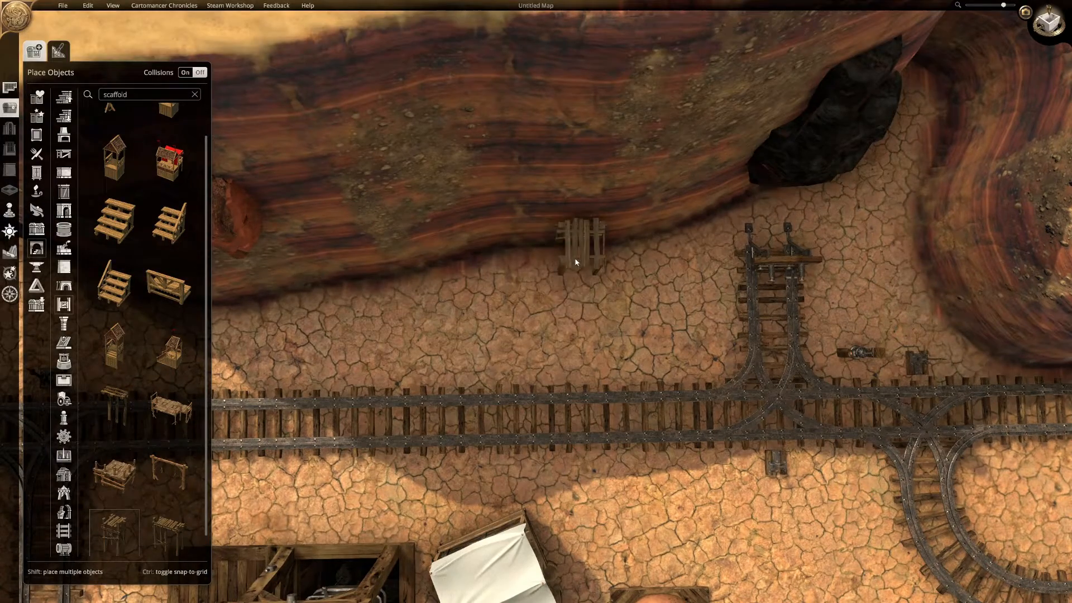
pyautogui.moveTo(547, 356); pyautogui.dragTo(553, 340, button='middle')
pyautogui.scroll(3, 553, 340)
pyautogui.click(553, 341)
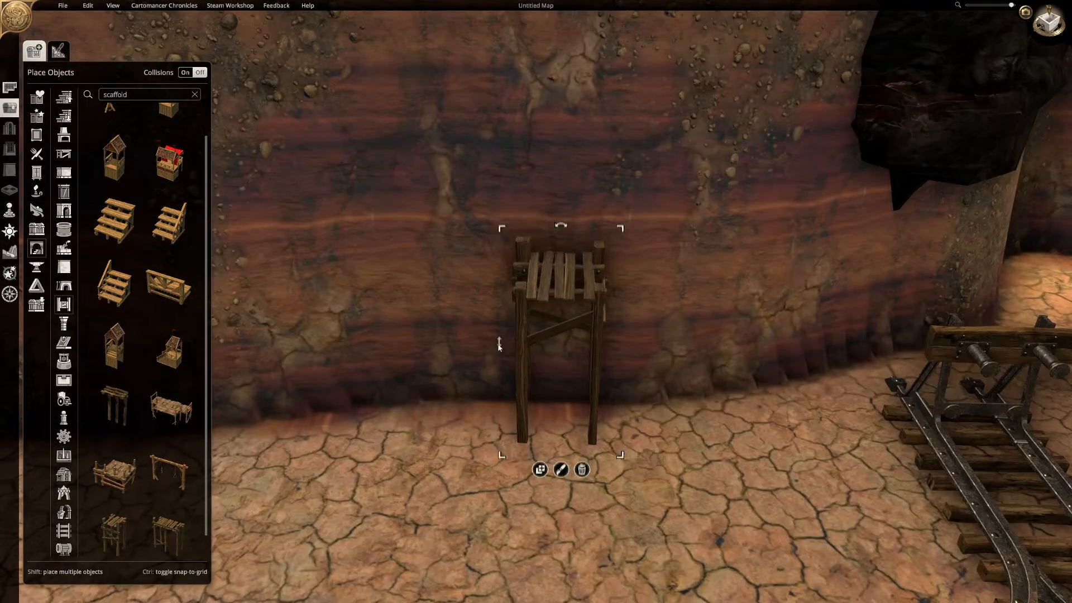
# Step: Place two wide scaffolds against the cliff, stepping upward from the narrow scaffold
pyautogui.click(168, 533)
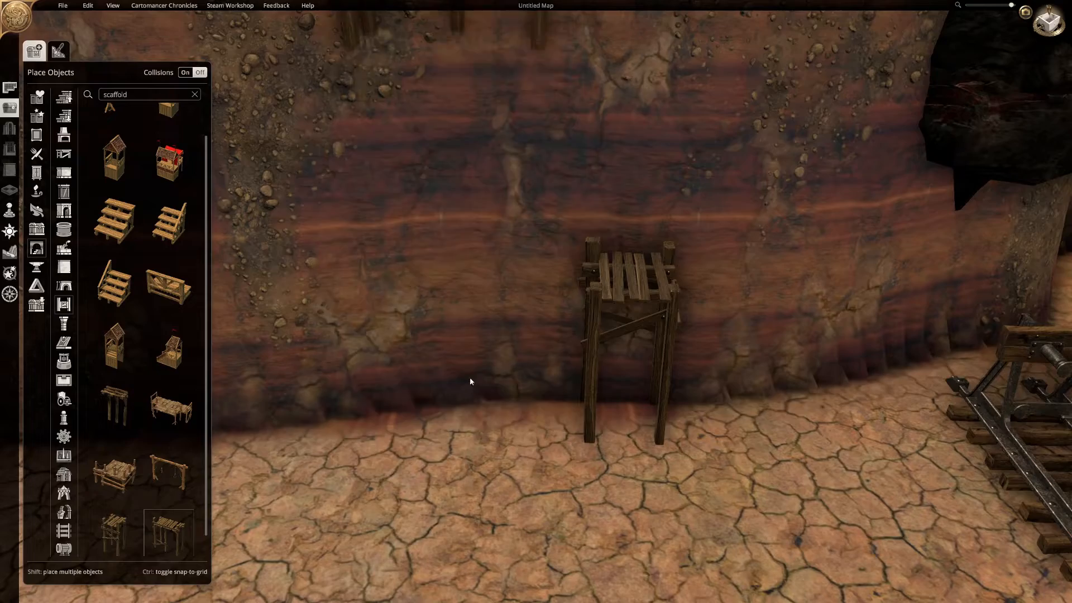
pyautogui.scroll(-4, 500, 410)
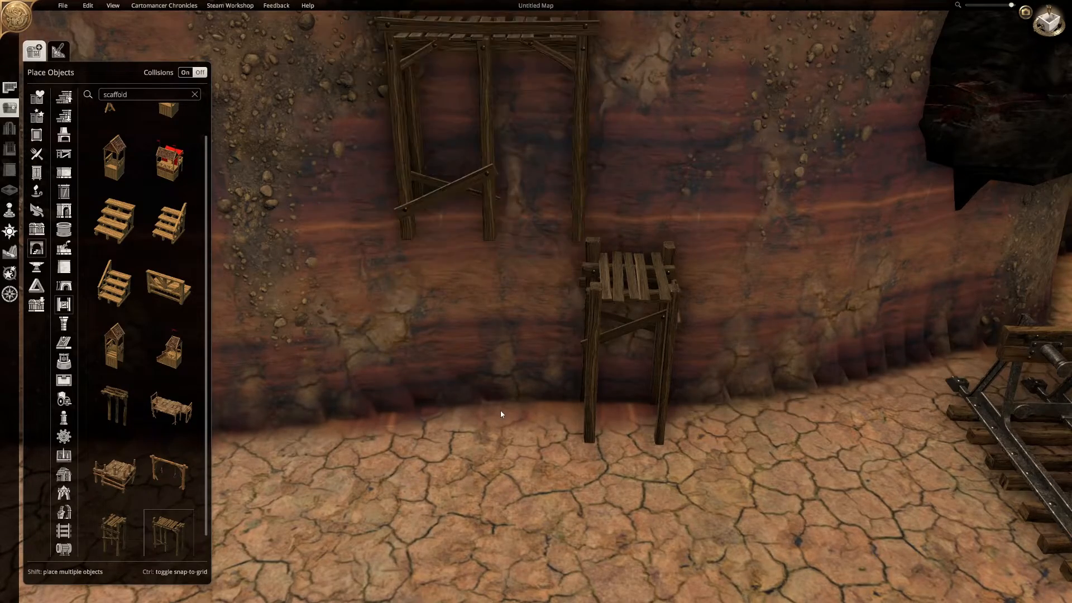
pyautogui.press('a')
pyautogui.press('w')
pyautogui.press('a')
pyautogui.click(492, 464)
pyautogui.scroll(-3, 561, 564)
pyautogui.moveTo(492, 464); pyautogui.dragTo(357, 369, button='middle')
pyautogui.press('w')
pyautogui.click(419, 287)
pyautogui.moveTo(398, 230); pyautogui.dragTo(400, 255)
# Step: Position wooden support posts beneath the middle scaffold platform, duplicating the post for its other legs
pyautogui.moveTo(425, 301); pyautogui.dragTo(471, 299)
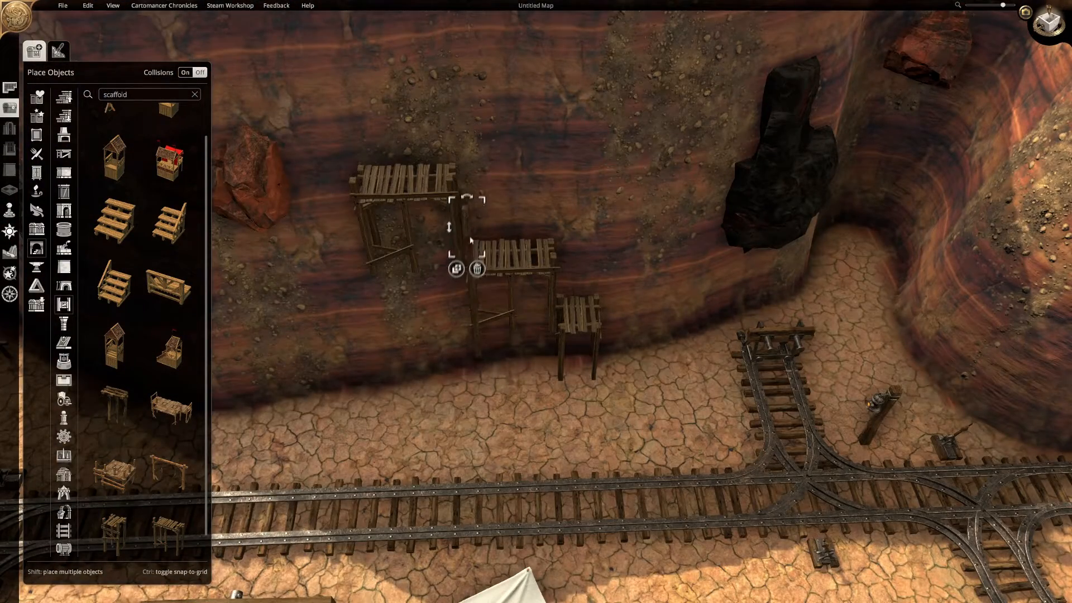
pyautogui.scroll(5, 469, 445)
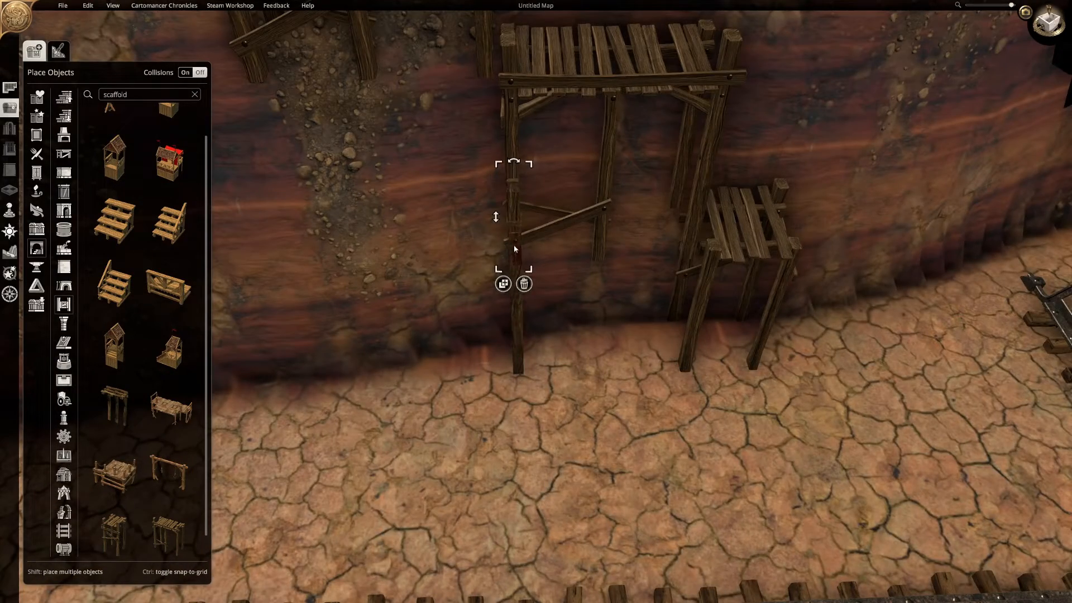
pyautogui.click(503, 294)
pyautogui.press('d')
pyautogui.keyDown('shift'); pyautogui.click(520, 241); pyautogui.keyUp('shift')
pyautogui.keyDown('shift'); pyautogui.click(612, 244); pyautogui.keyUp('shift')
pyautogui.press('a')
# Step: Raise and duplicate wooden posts beneath the legs of the highest scaffold platform to carry it to the ground
pyautogui.click(572, 242)
pyautogui.moveTo(572, 242); pyautogui.dragTo(581, 108)
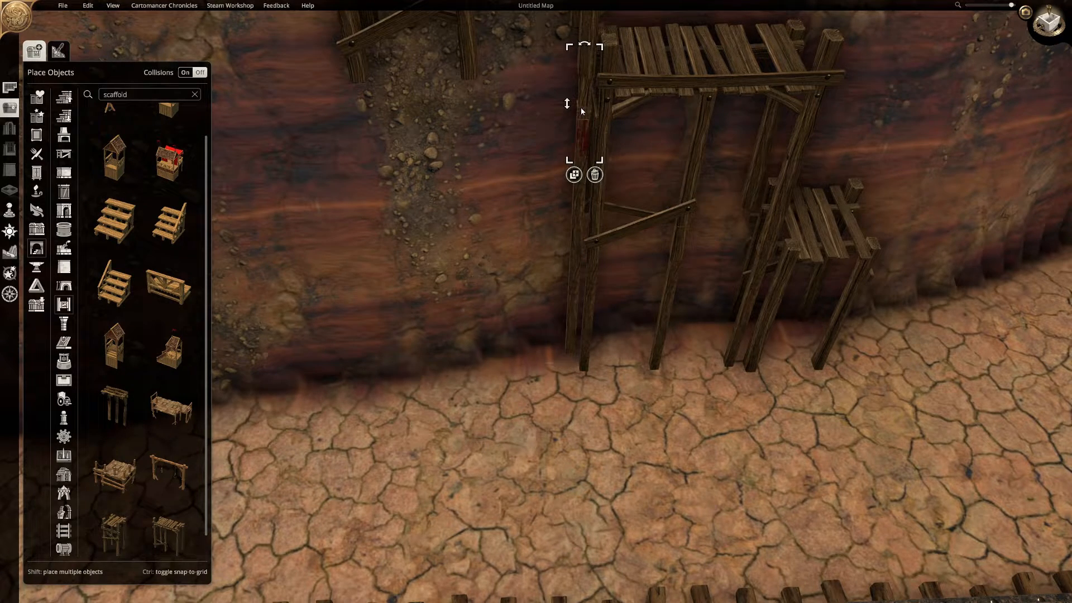
pyautogui.click(574, 174)
pyautogui.keyDown('shift'); pyautogui.click(474, 128); pyautogui.keyUp('shift')
pyautogui.press('a')
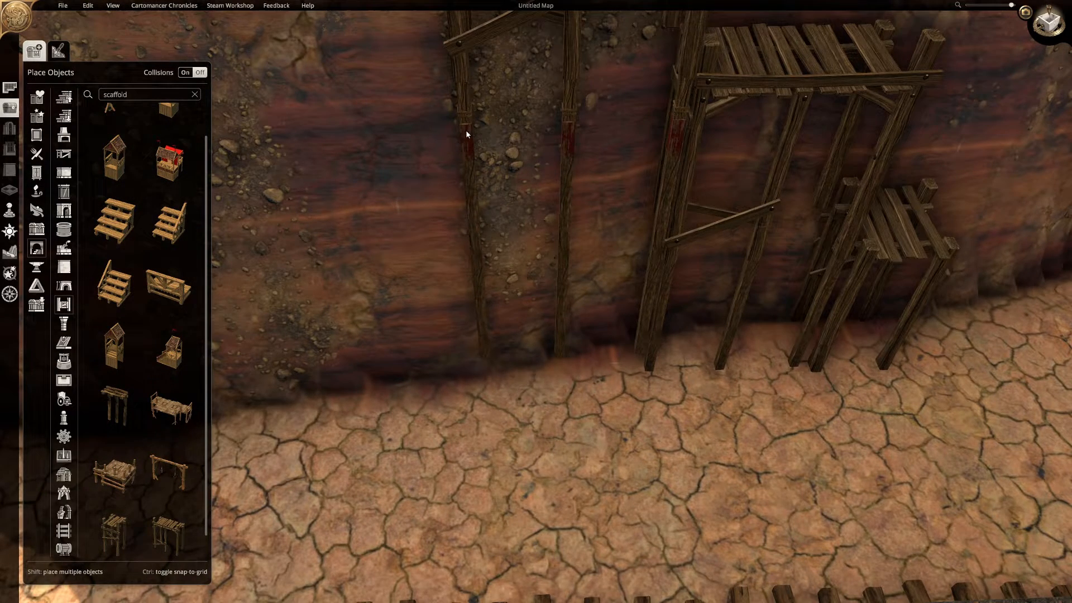
pyautogui.rightClick(500, 205)
pyautogui.scroll(-5, 499, 205)
pyautogui.scroll(4, 558, 357)
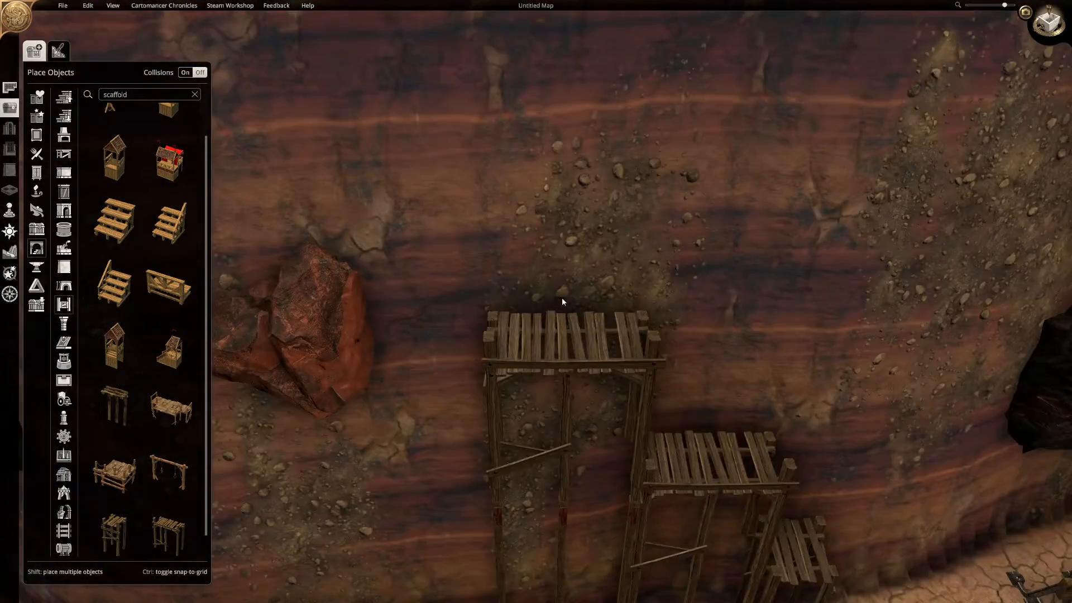
# Step: Add a narrow scaffold against the cliff above the highest wide platform and position wooden support posts beneath its legs
pyautogui.click(563, 347)
pyautogui.click(164, 535)
pyautogui.click(536, 519)
pyautogui.scroll(3, 539, 471)
pyautogui.moveTo(602, 346); pyautogui.dragTo(573, 169)
pyautogui.moveTo(592, 95); pyautogui.dragTo(486, 133)
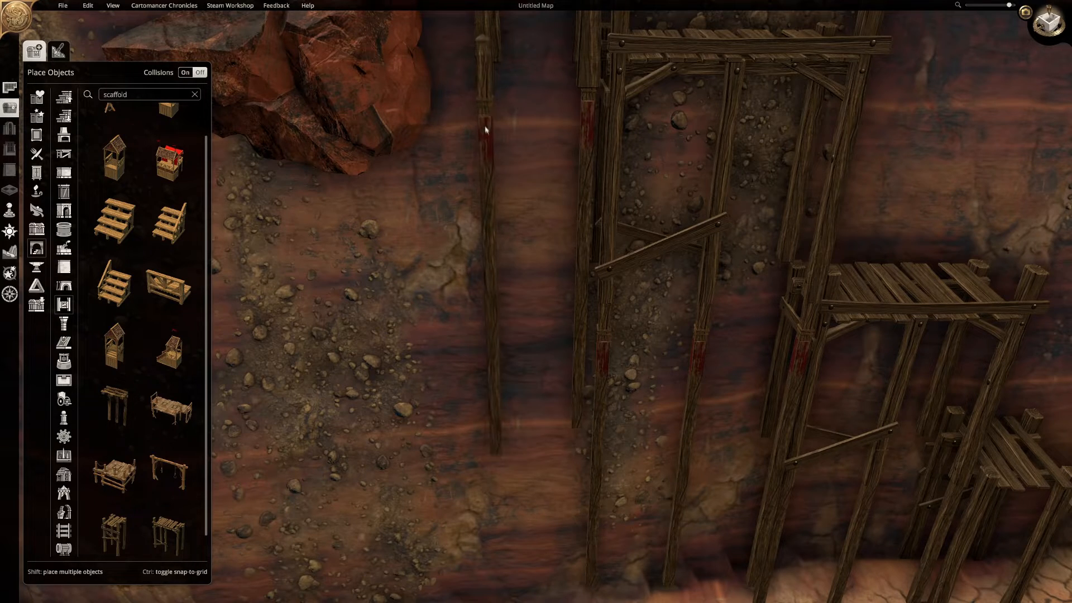
# Step: Duplicate wooden posts and line them up under the top scaffold's legs down to the canyon floor
pyautogui.hotkey('ctrl', 'v')
pyautogui.scroll(-3, 431, 350)
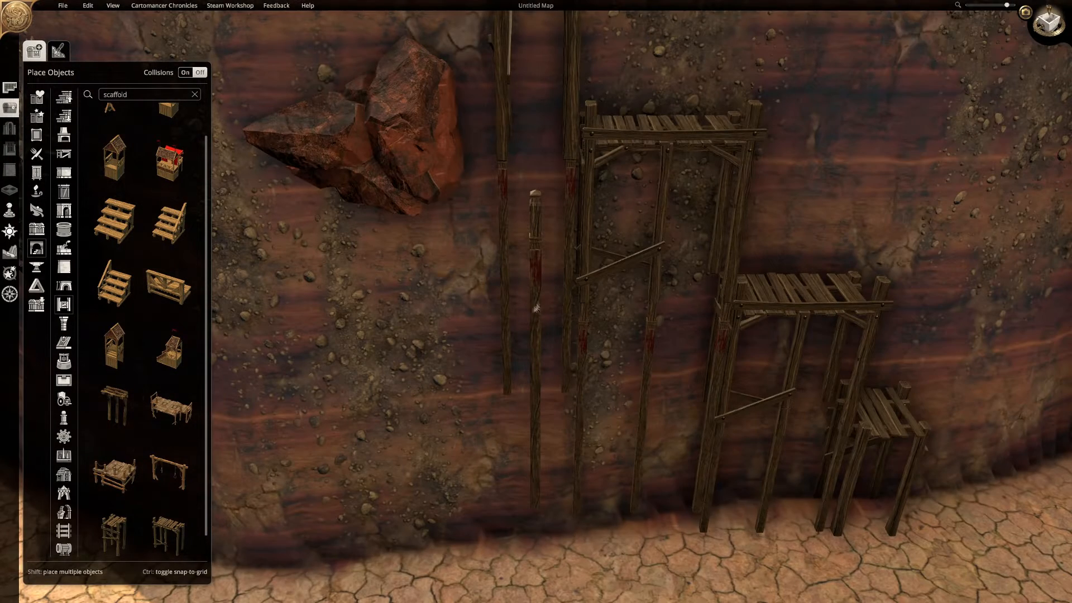
pyautogui.moveTo(535, 303); pyautogui.dragTo(514, 349)
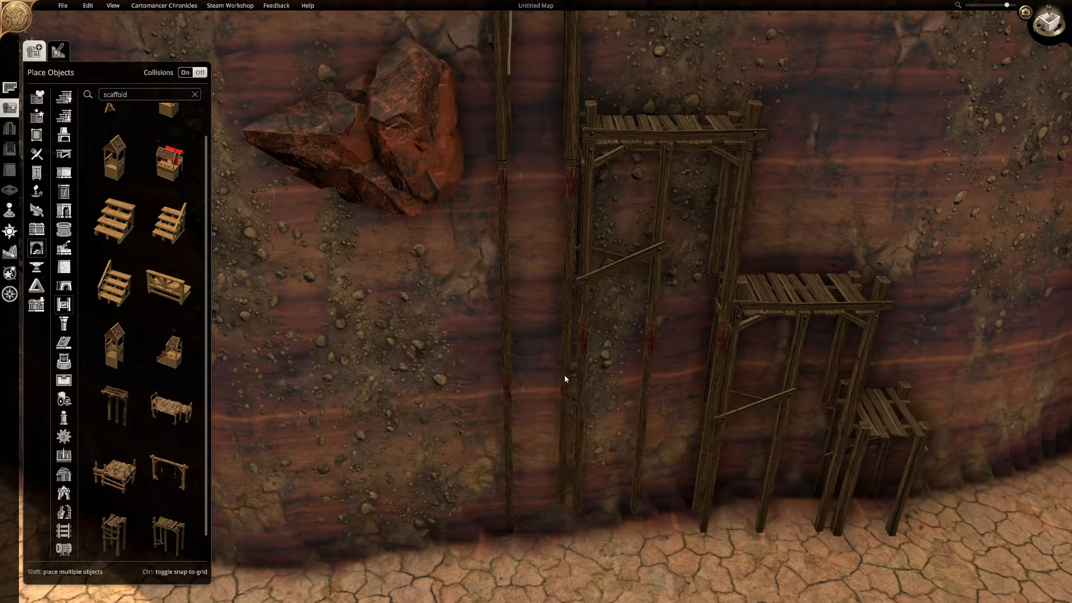
pyautogui.press('d')
pyautogui.scroll(2, 538, 457)
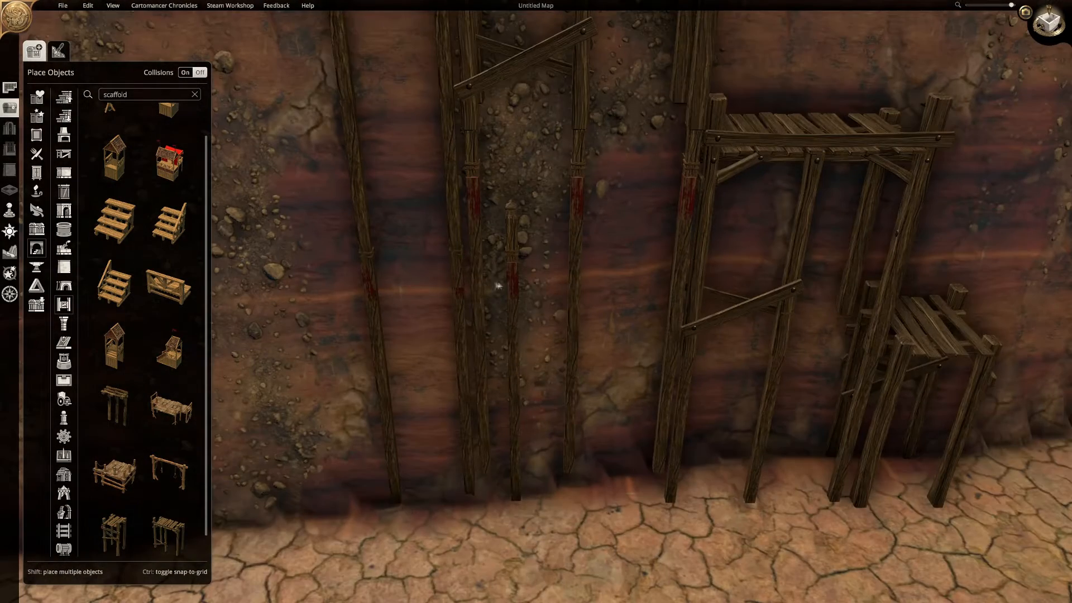
pyautogui.moveTo(510, 256); pyautogui.dragTo(467, 267)
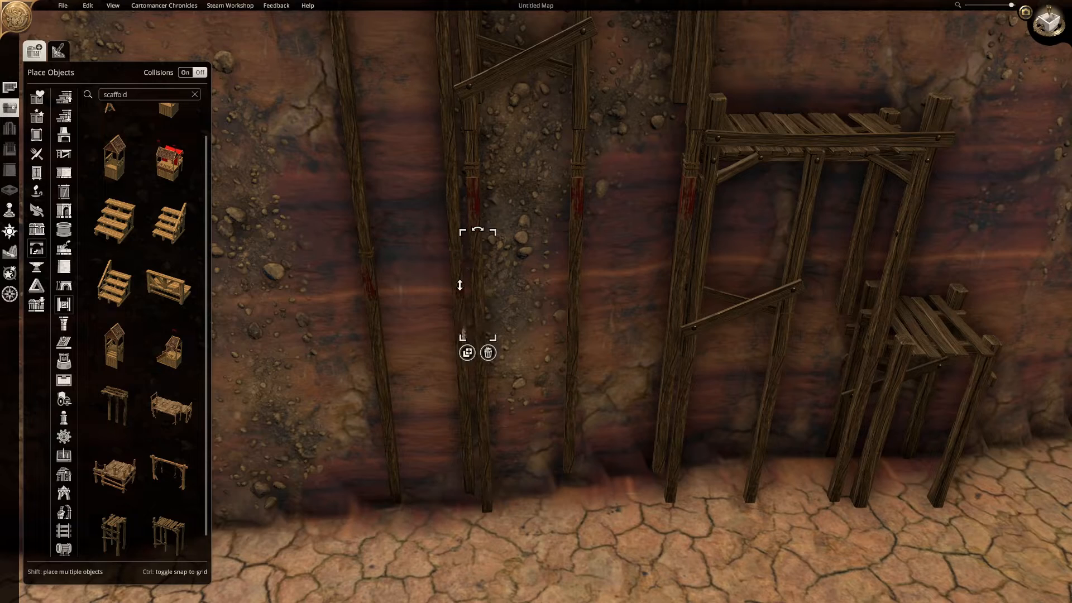
pyautogui.press('d')
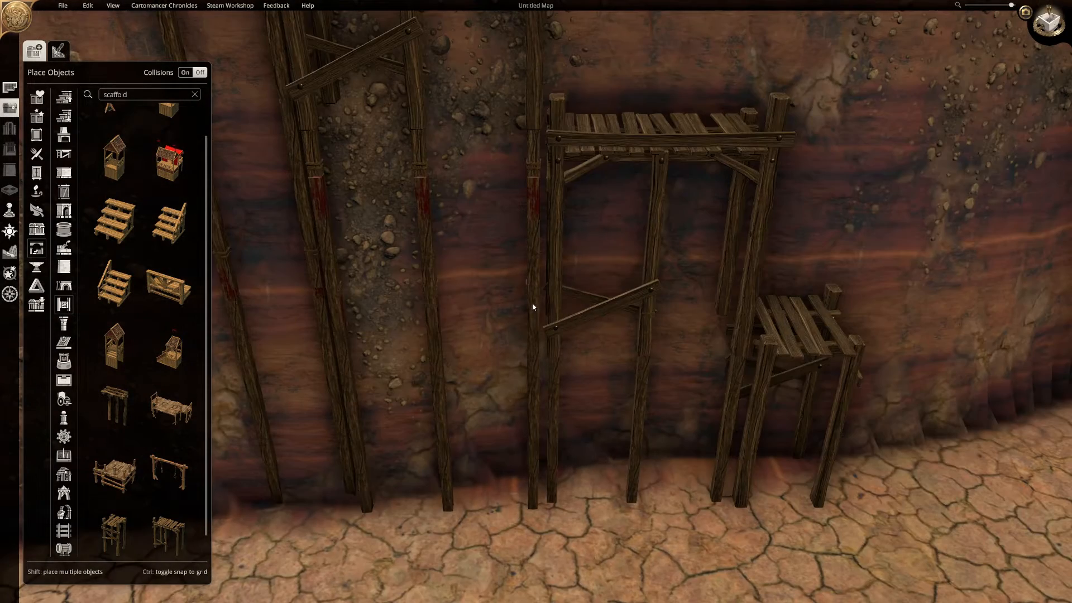
pyautogui.press('a')
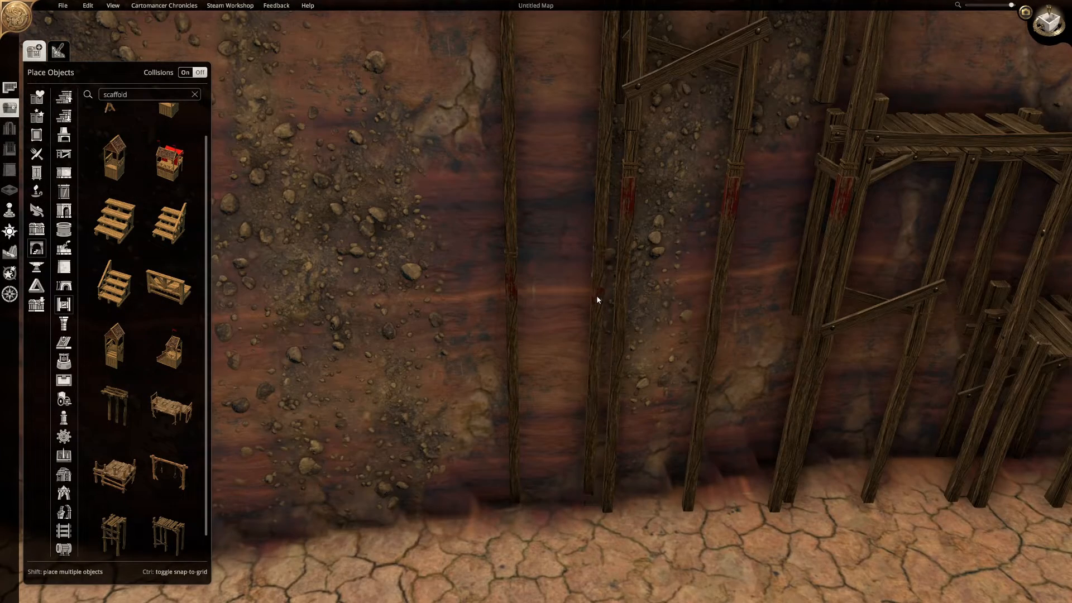
pyautogui.scroll(-3, 597, 296)
pyautogui.moveTo(597, 296); pyautogui.dragTo(542, 319, button='right')
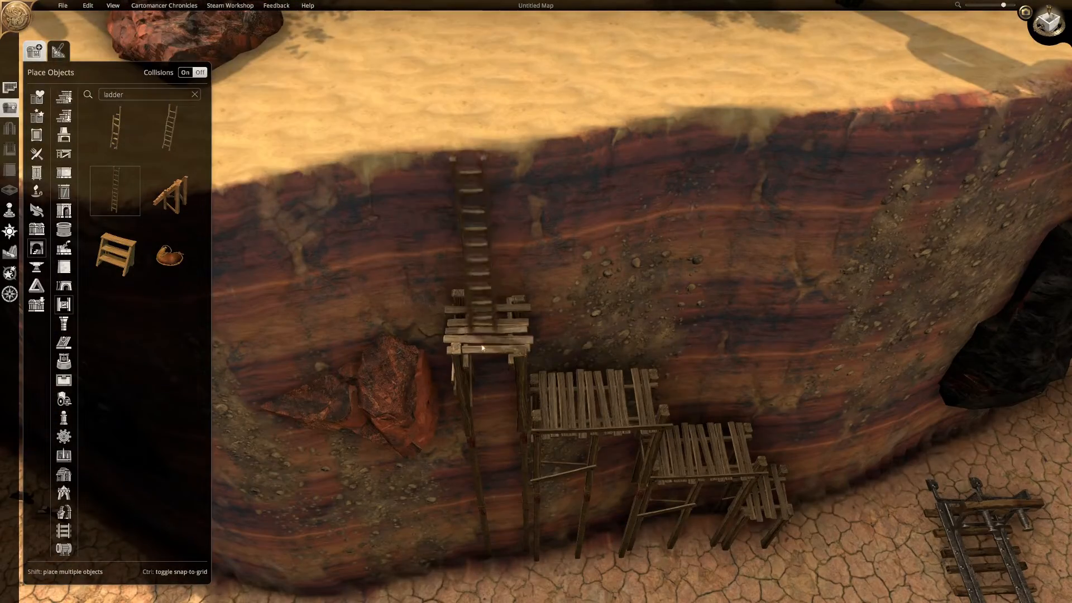
# Step: Place a ladder from the top scaffold to the cliff rim and shorter ladders connecting each platform with the one below
pyautogui.click(483, 348)
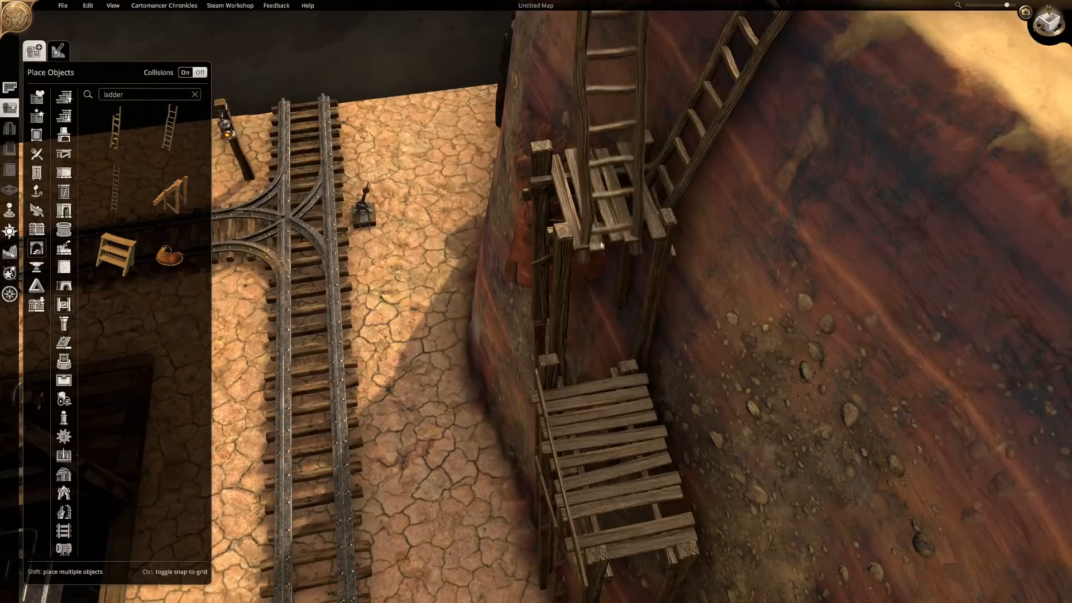
pyautogui.click(115, 190)
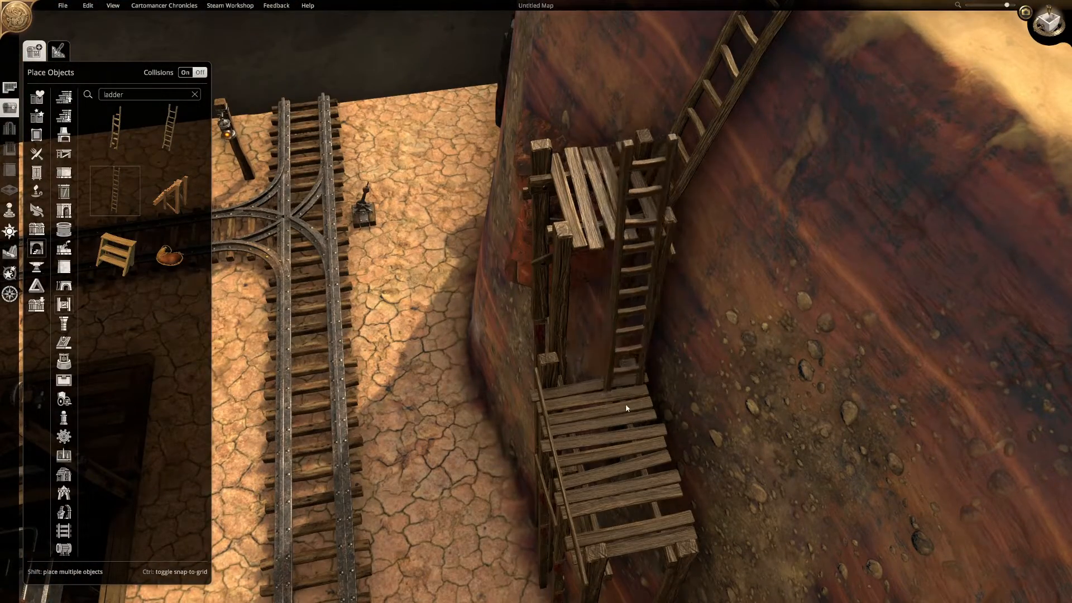
pyautogui.keyDown('shift'); pyautogui.click(626, 405); pyautogui.keyUp('shift')
pyautogui.press('s')
pyautogui.keyDown('shift'); pyautogui.click(617, 380); pyautogui.keyUp('shift')
pyautogui.press('s')
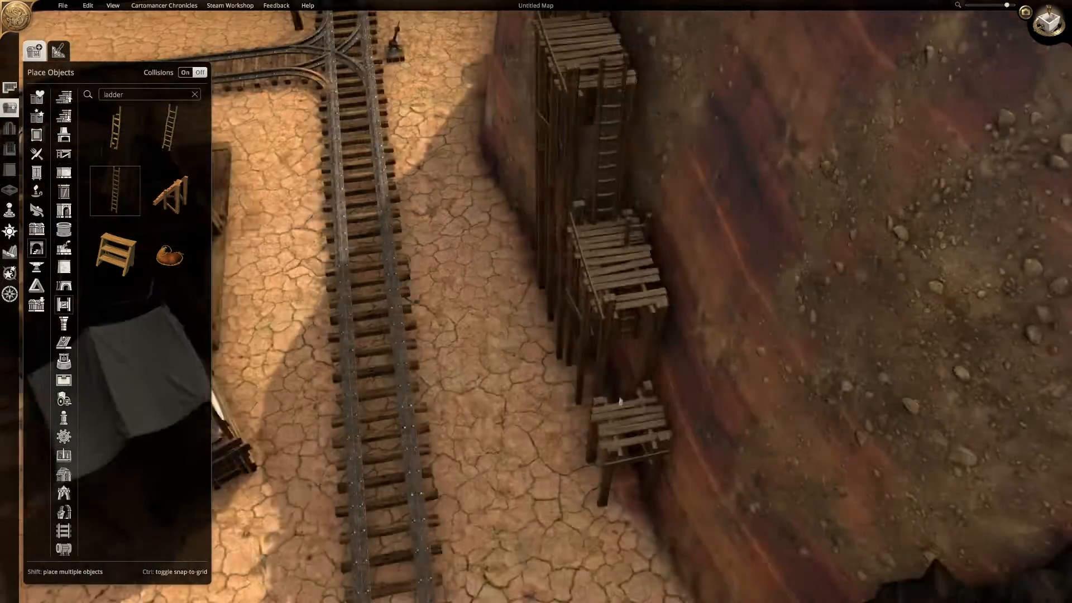
pyautogui.keyDown('shift'); pyautogui.click(602, 408); pyautogui.keyUp('shift')
pyautogui.press('s')
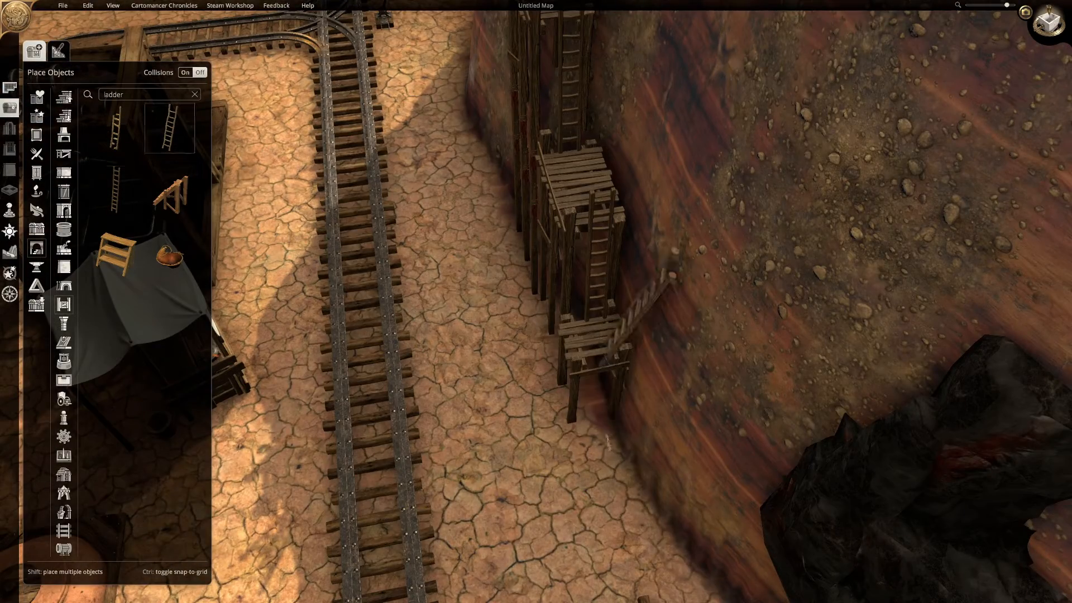
# Step: Place a longer ladder from the lowest platform to the ground and adjust the positions of the scaffold ladders
pyautogui.keyDown('shift'); pyautogui.click(596, 440); pyautogui.keyUp('shift')
pyautogui.rightClick(517, 437)
pyautogui.moveTo(516, 436); pyautogui.dragTo(687, 330, button='middle')
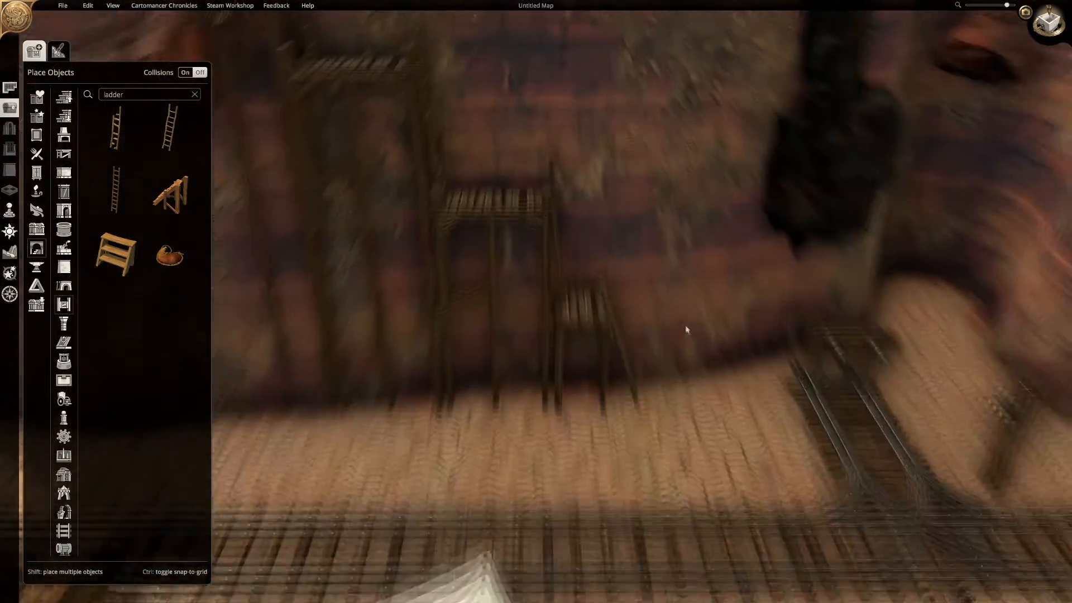
pyautogui.scroll(3, 614, 291)
pyautogui.click(534, 249)
pyautogui.press('q')
pyautogui.moveTo(600, 141); pyautogui.dragTo(592, 179)
pyautogui.moveTo(591, 179); pyautogui.dragTo(480, 228, button='middle')
pyautogui.scroll(-1, 491, 184)
pyautogui.moveTo(480, 232); pyautogui.dragTo(487, 252)
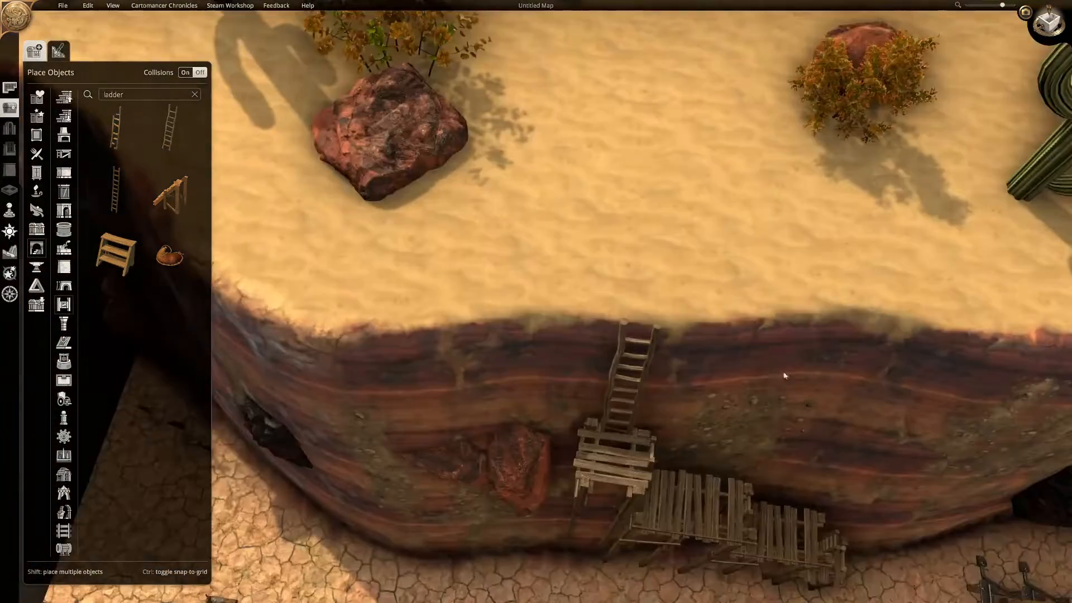
# Step: Search for "rope", hang a rope coil at the top of the rim ladder and place a stone marker beside it
pyautogui.doubleClick(134, 95)
pyautogui.write('rope')
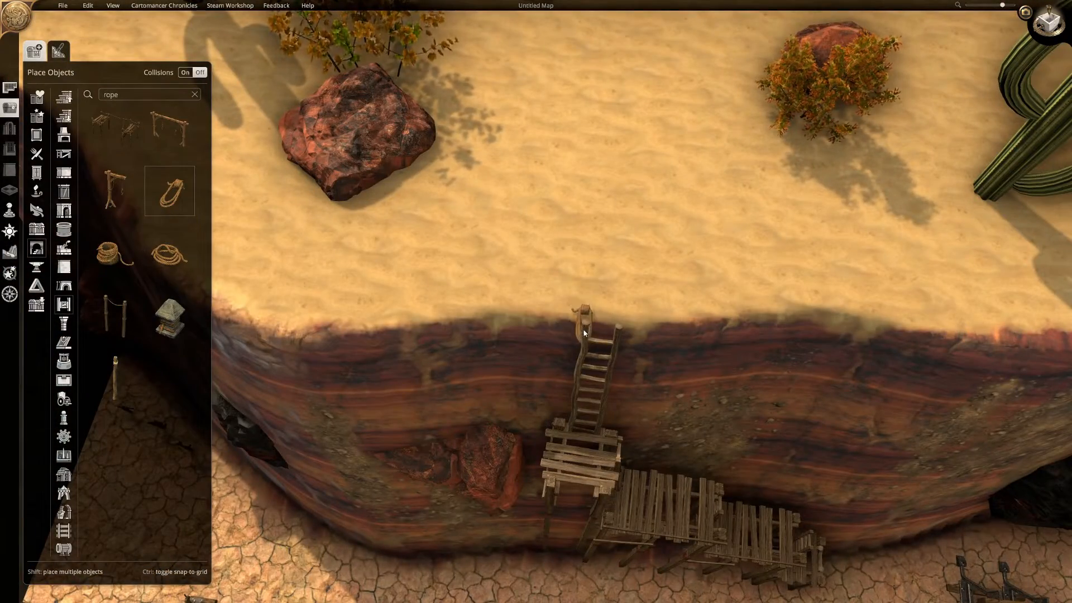
pyautogui.click(169, 316)
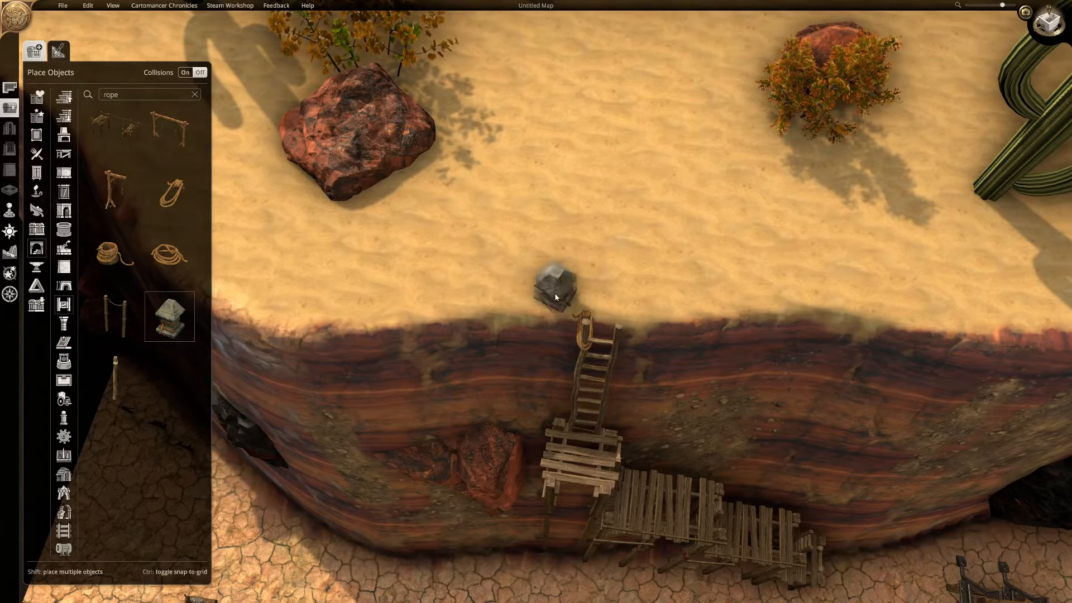
pyautogui.scroll(-3, 558, 298)
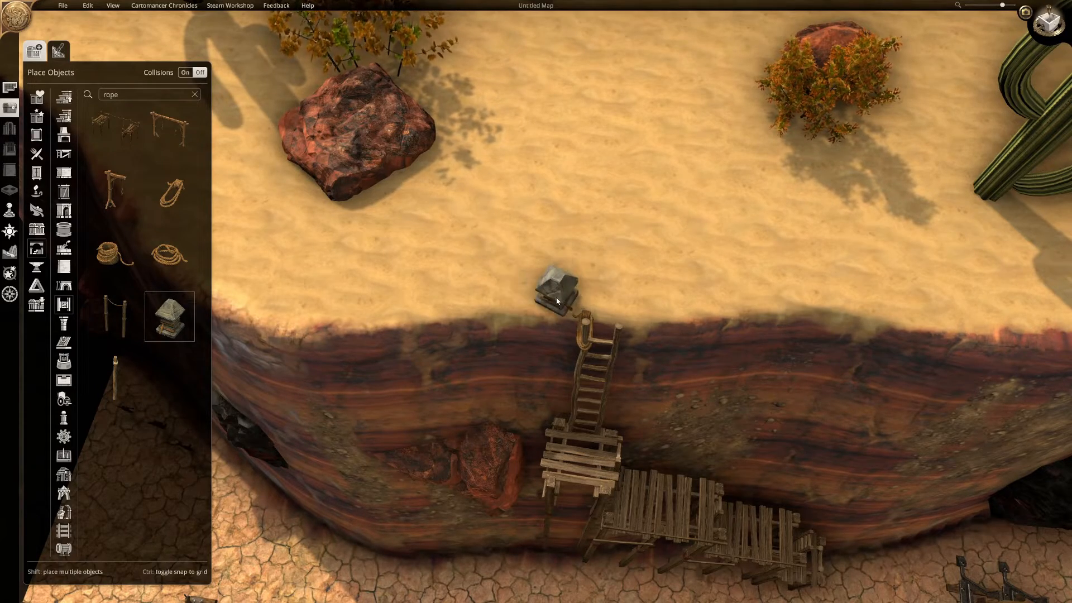
# Step: Switch the map lighting to night and place bright orange lights by the lantern posts along the long canyon track
pyautogui.moveTo(525, 300); pyautogui.dragTo(694, 308, button='middle')
pyautogui.scroll(-5, 544, 247)
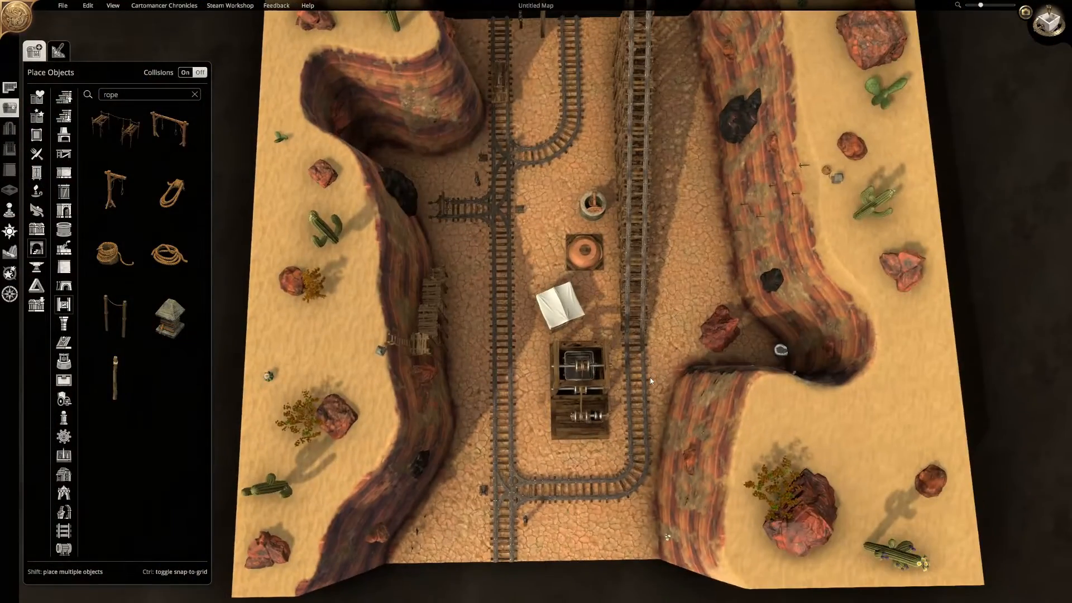
pyautogui.press('s')
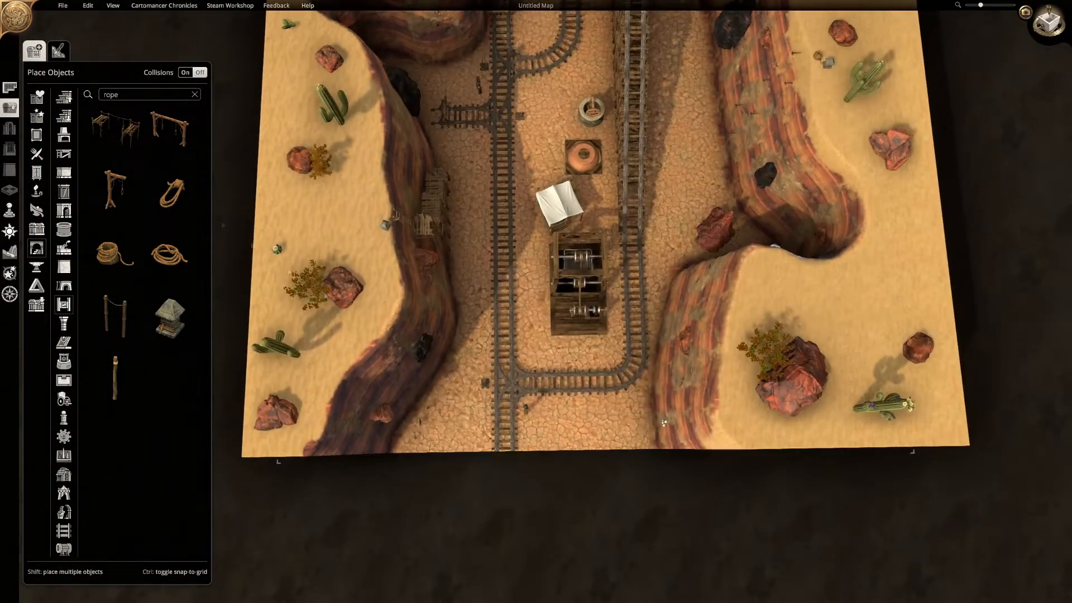
pyautogui.click(10, 232)
pyautogui.click(86, 273)
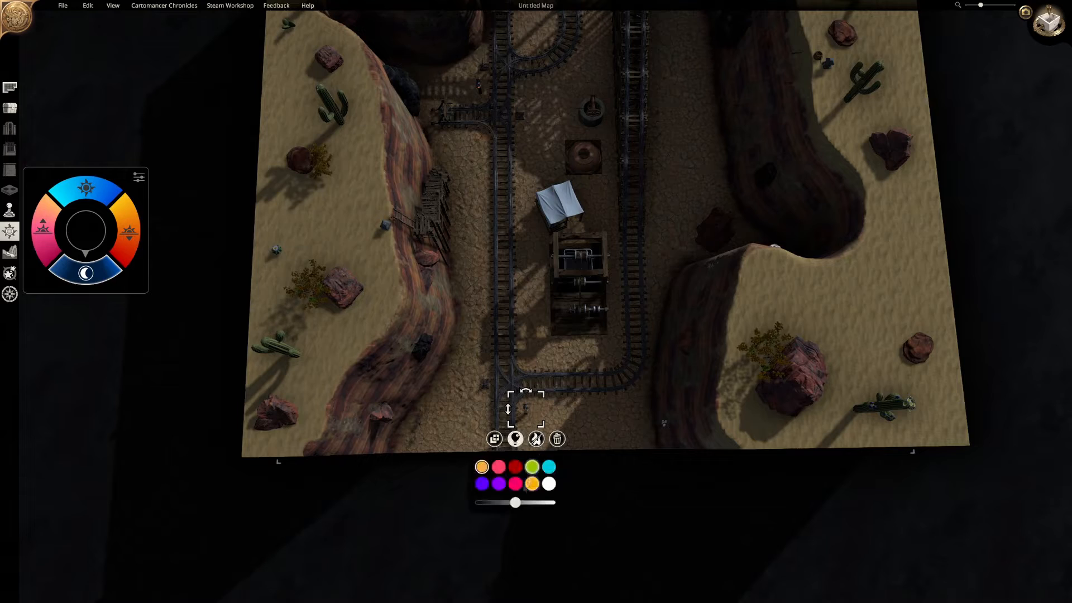
pyautogui.press('w')
pyautogui.press('s')
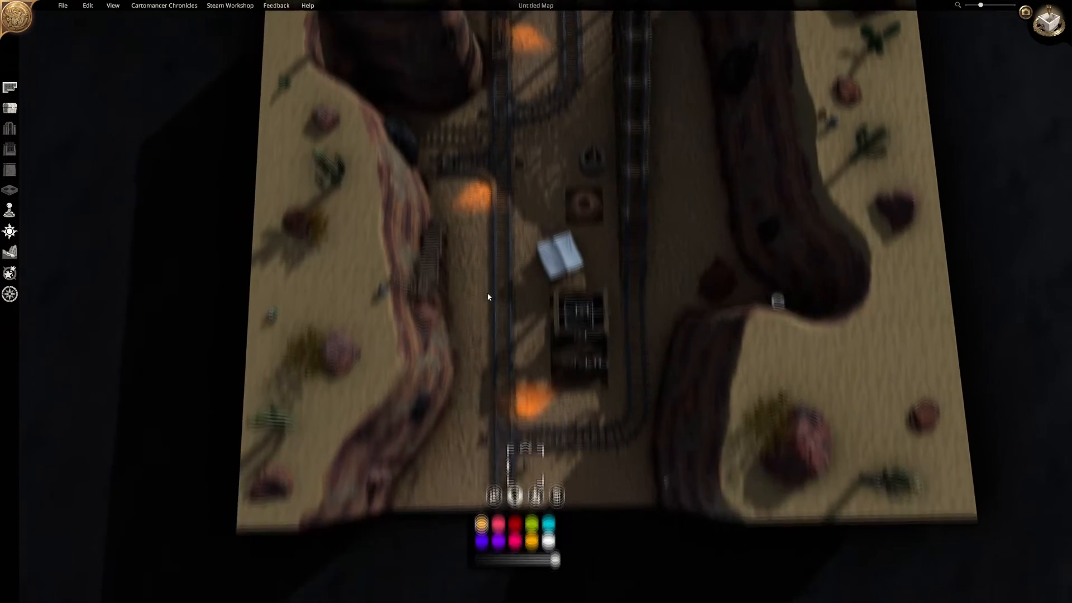
pyautogui.click(488, 297)
# Step: Place orange lights by the lantern post on the eastern plateau railway and by the lantern near the market tent
pyautogui.press('d')
pyautogui.press('w')
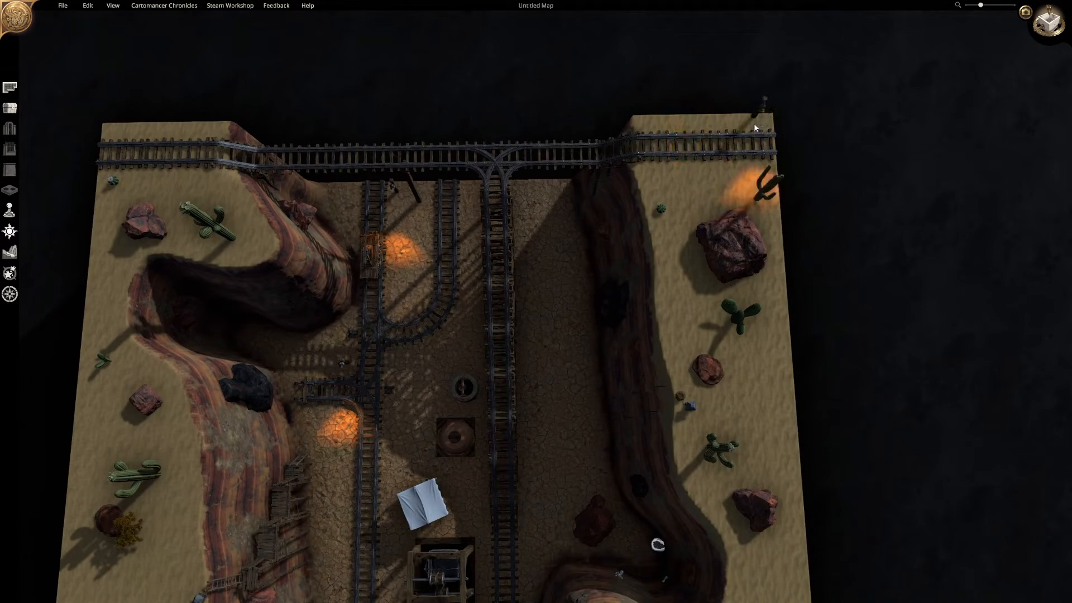
pyautogui.click(661, 136)
pyautogui.press('a')
pyautogui.press('s')
pyautogui.press('d')
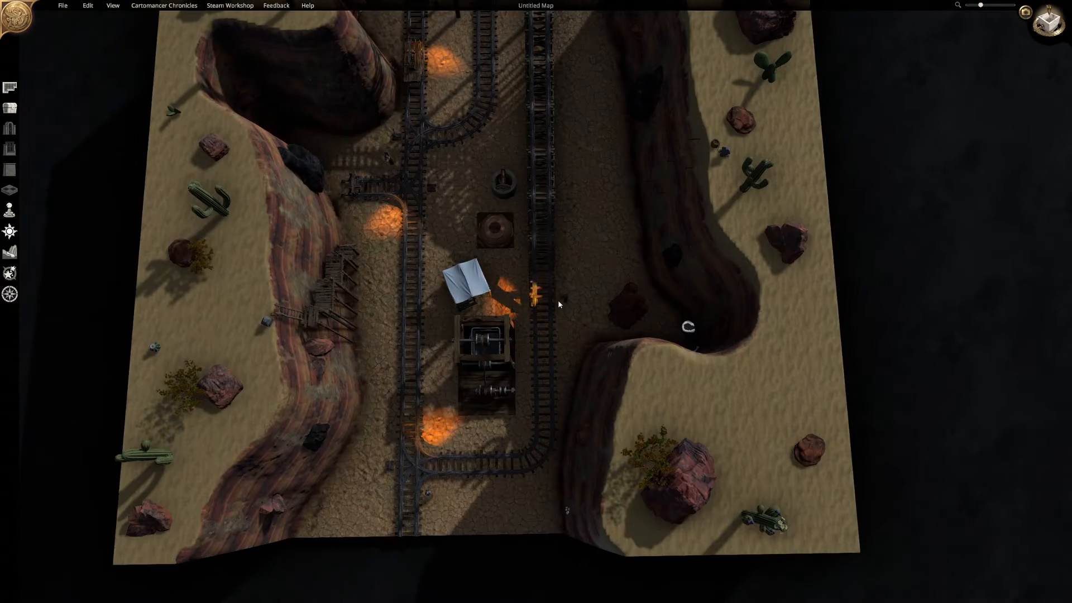
pyautogui.click(558, 301)
# Step: Place orange lights by the lantern post at the track loop's southeastern bend and on the northwestern plateau
pyautogui.press('a')
pyautogui.press('w')
pyautogui.press('s')
pyautogui.press('a')
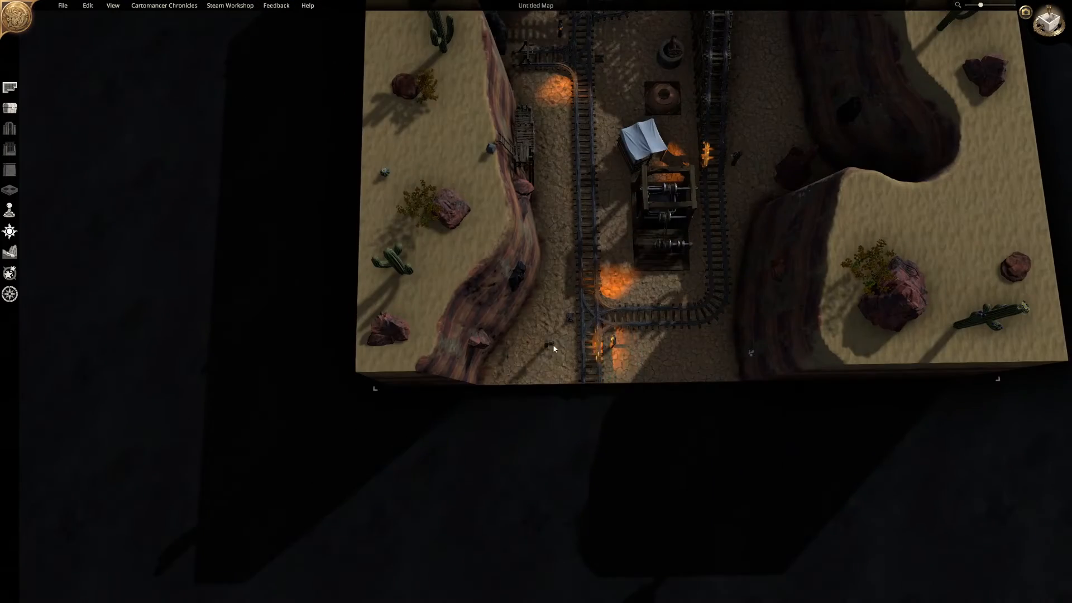
pyautogui.press('d')
pyautogui.press('d')
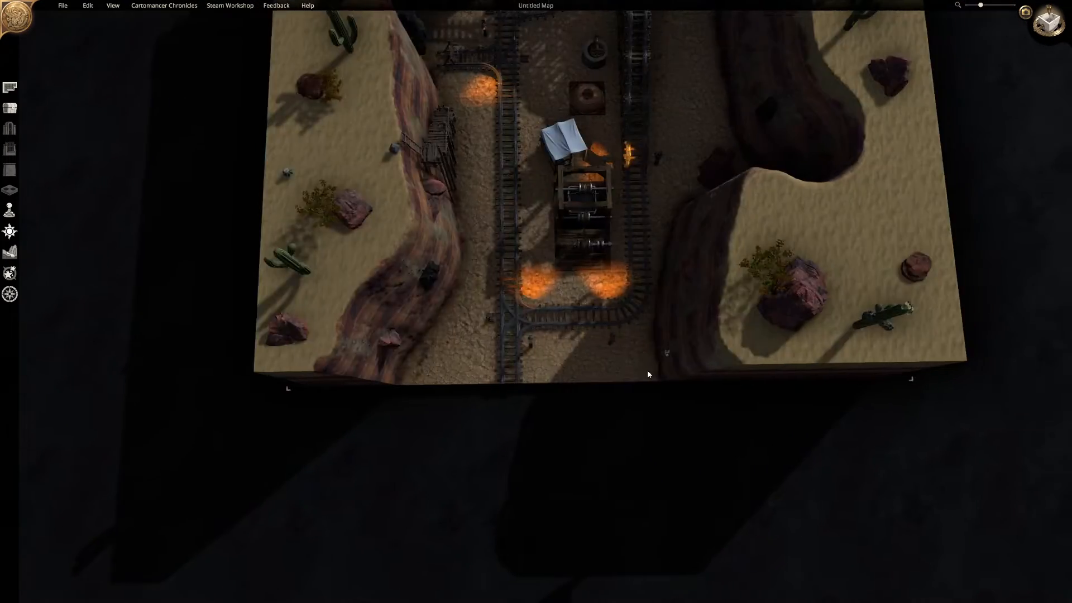
pyautogui.scroll(-3, 647, 375)
pyautogui.click(418, 54)
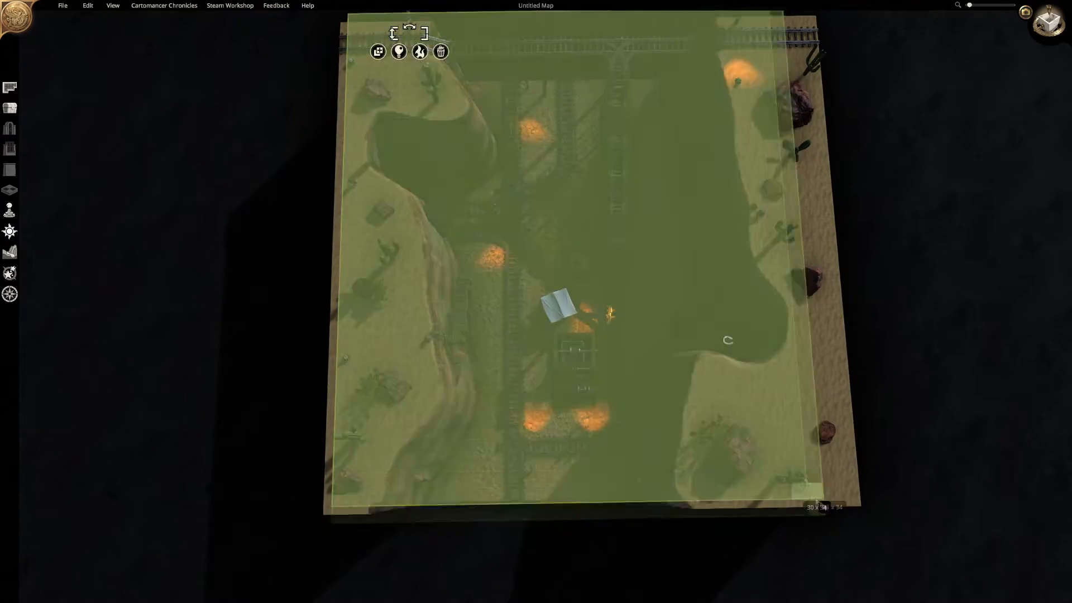
# Step: Set the map lighting to daytime
pyautogui.click(9, 231)
pyautogui.click(85, 190)
pyautogui.moveTo(474, 335); pyautogui.dragTo(480, 314, button='right')
pyautogui.scroll(3, 497, 374)
pyautogui.scroll(-1, 480, 314)
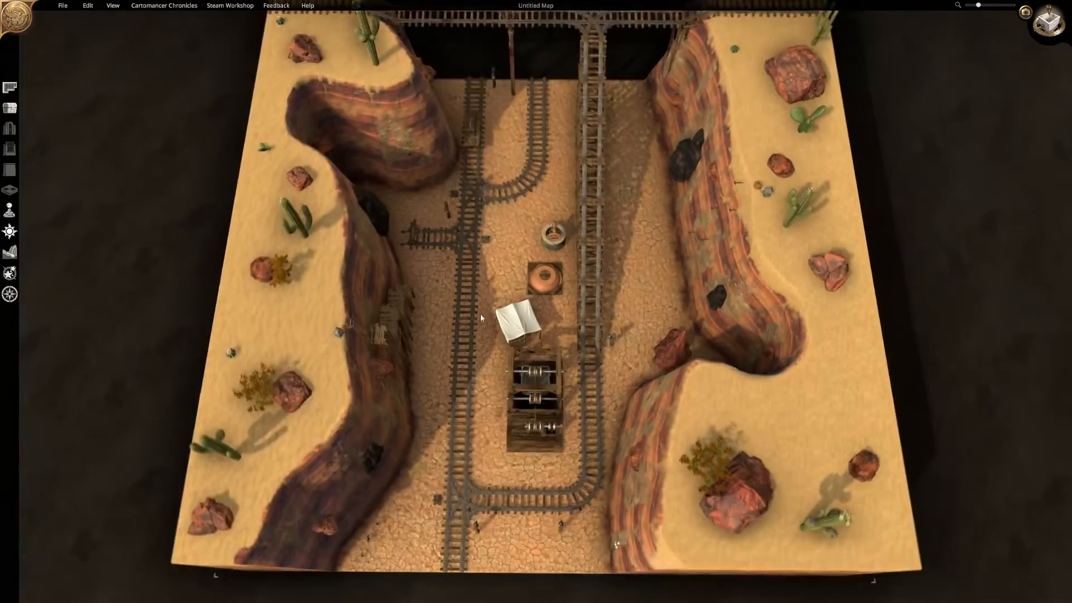
pyautogui.press('w')
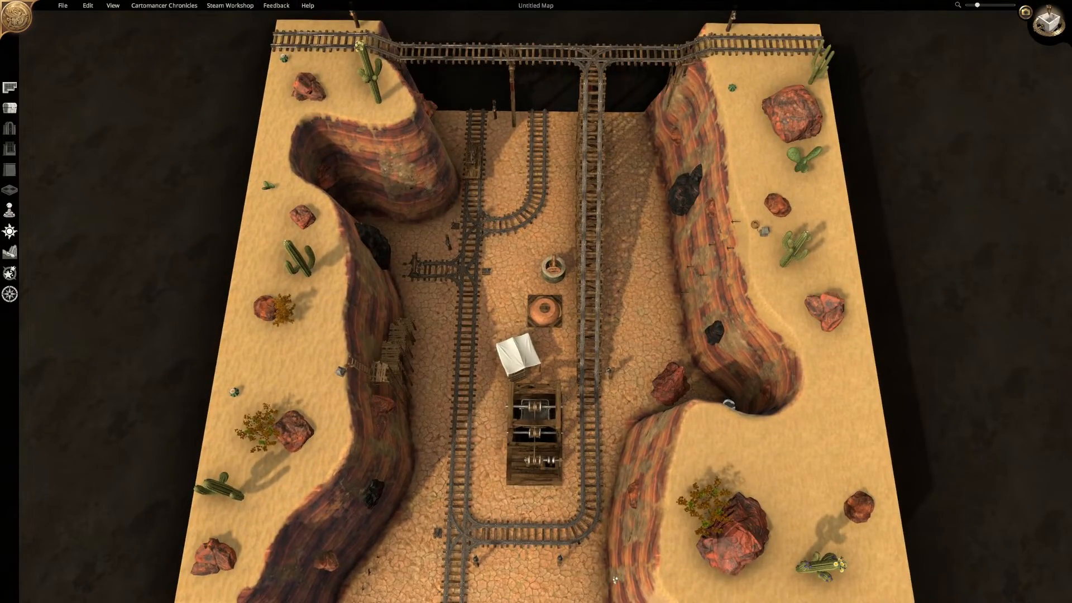
# Step: Hide the interface and examine the whole canyon map under changing light
pyautogui.press('Tab')
pyautogui.moveTo(343, 478); pyautogui.dragTo(1061, 464, button='right')
pyautogui.moveTo(537, 301); pyautogui.dragTo(866, 296, button='right')
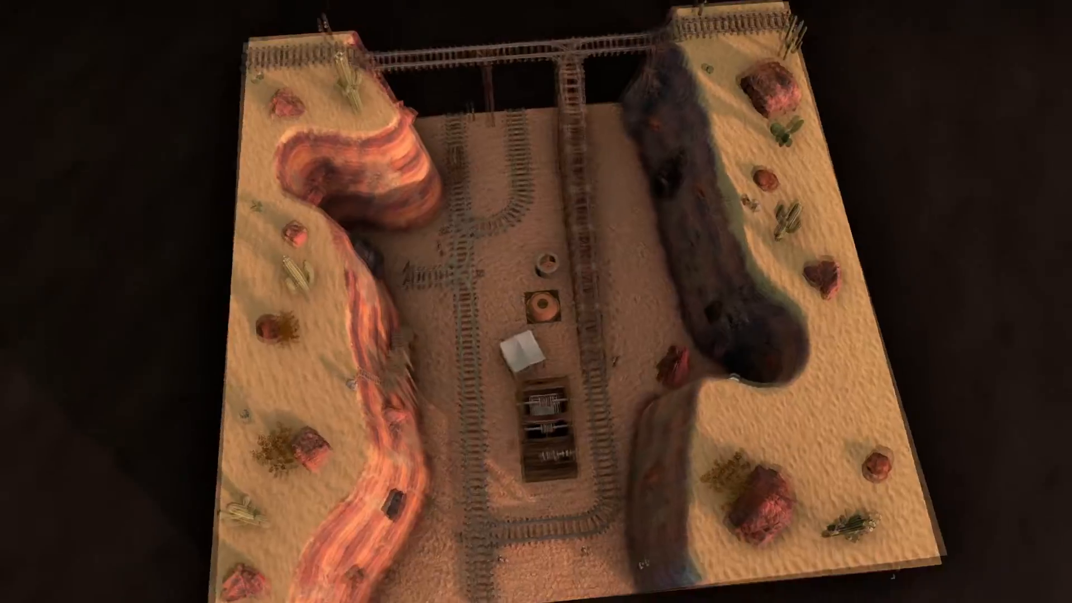